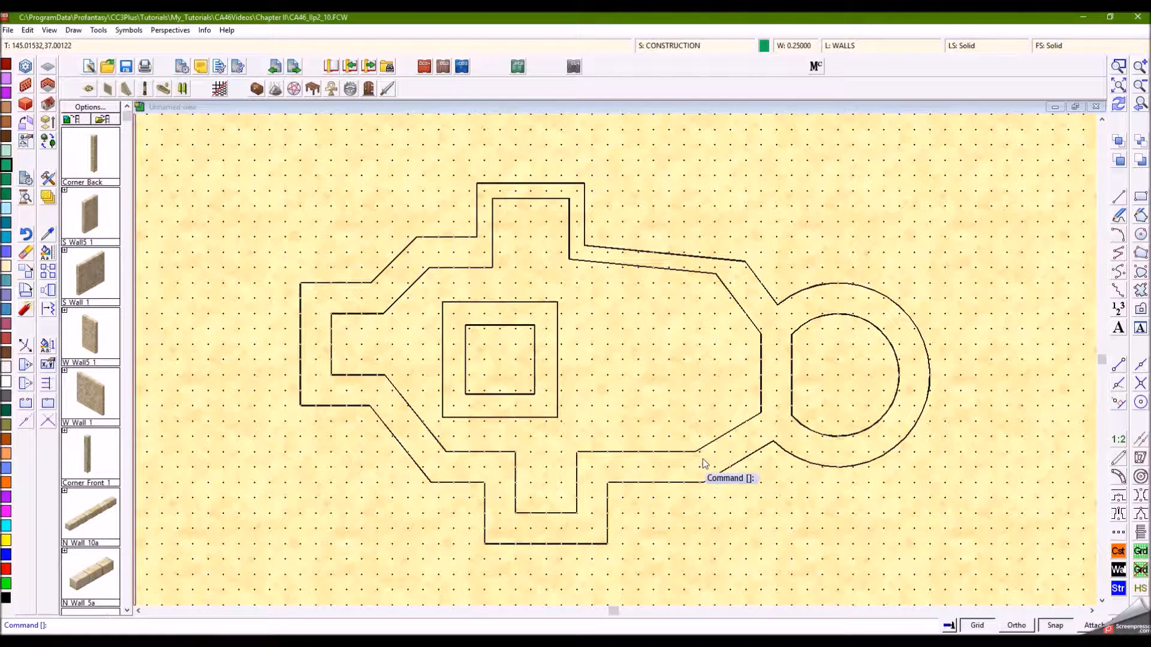
- Draw three lines outlining a room against the south inner wall, starting with a 20-unit perpendicular line from the wall's east endpoint
click(1116, 197)
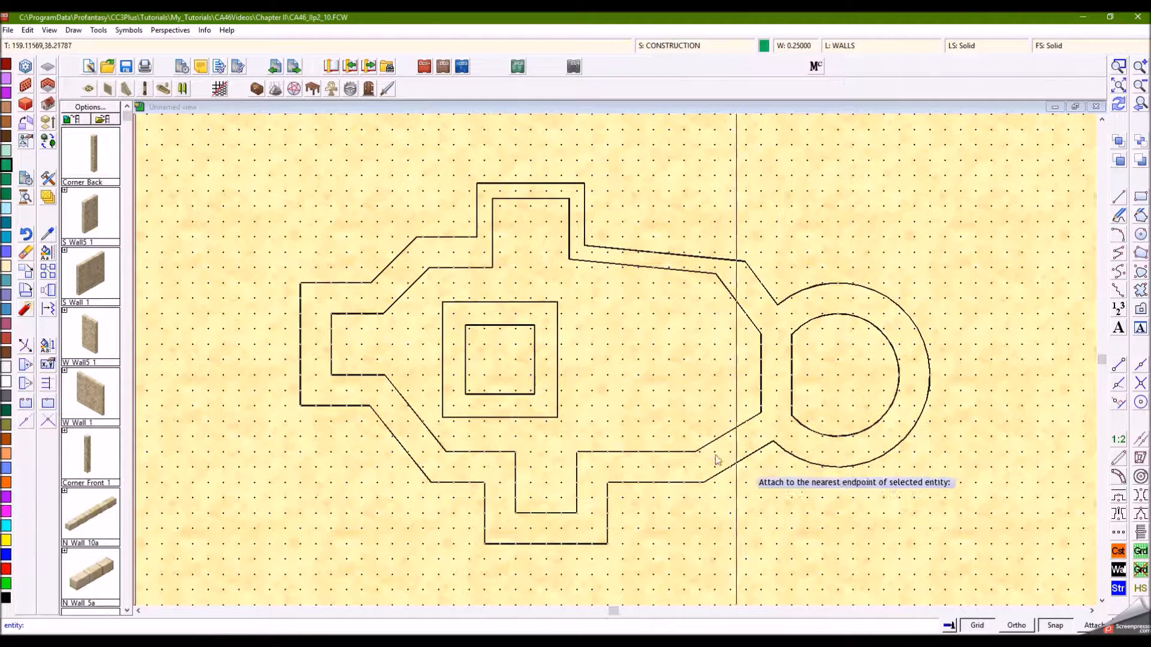
click(696, 453)
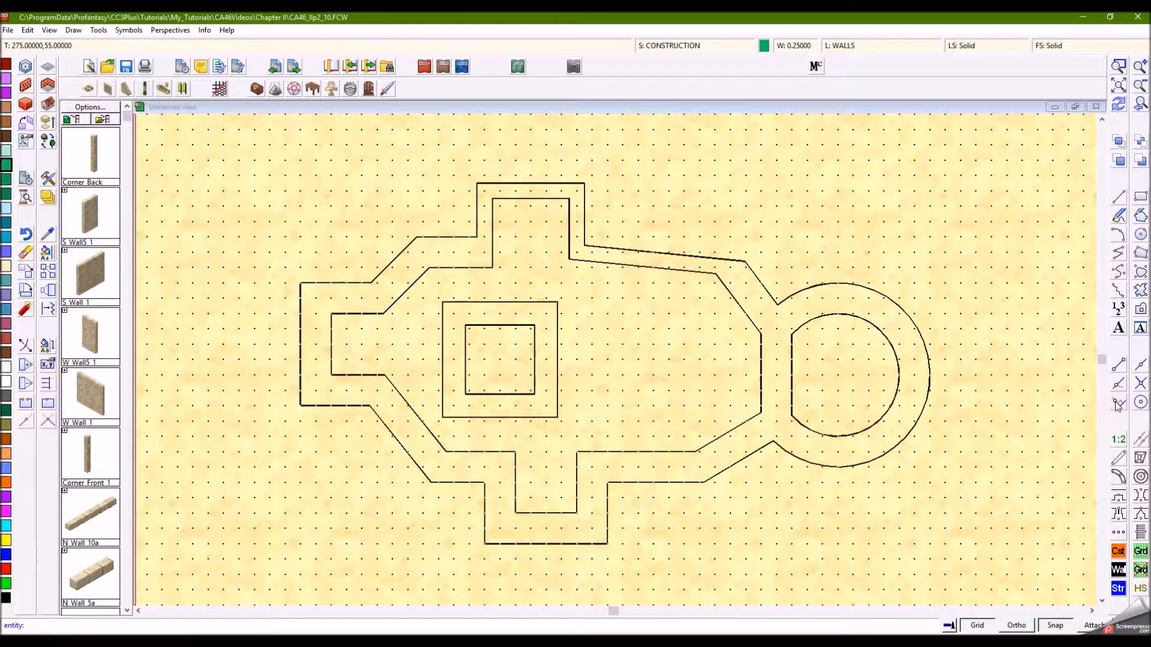
click(681, 451)
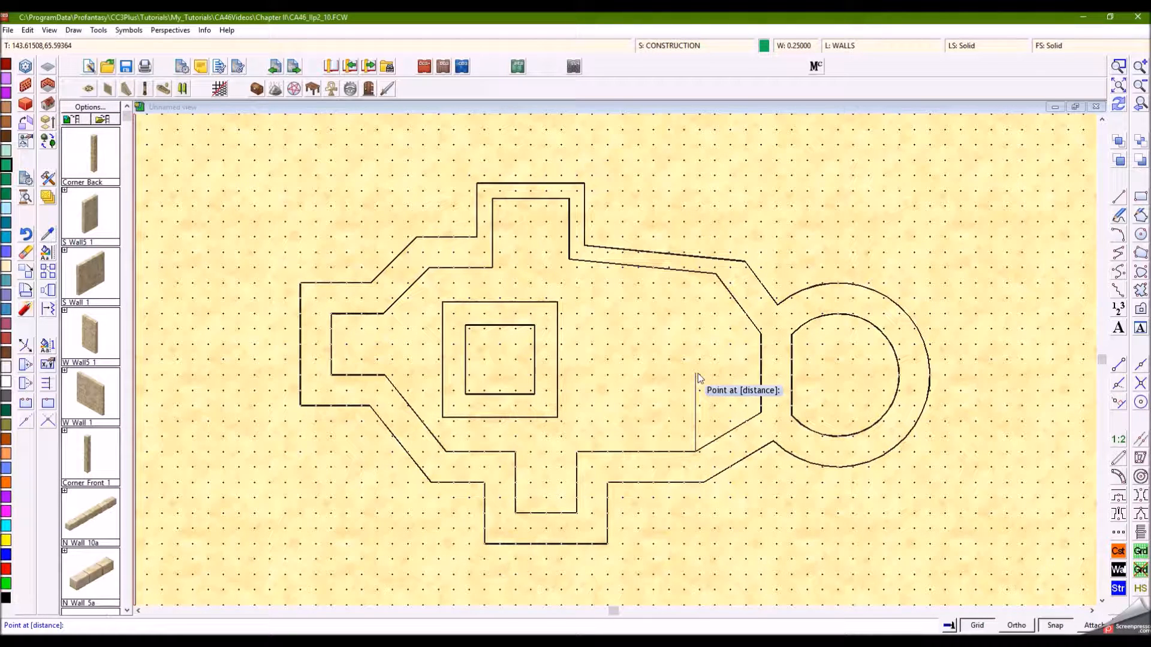
text(-20)
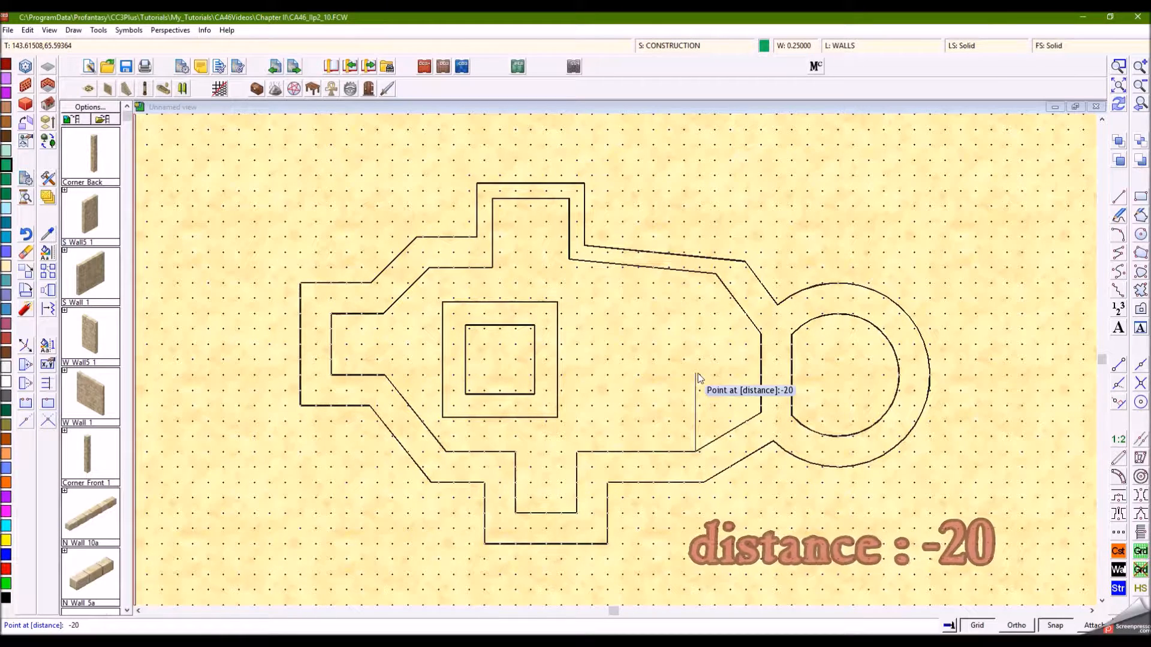
key(Return)
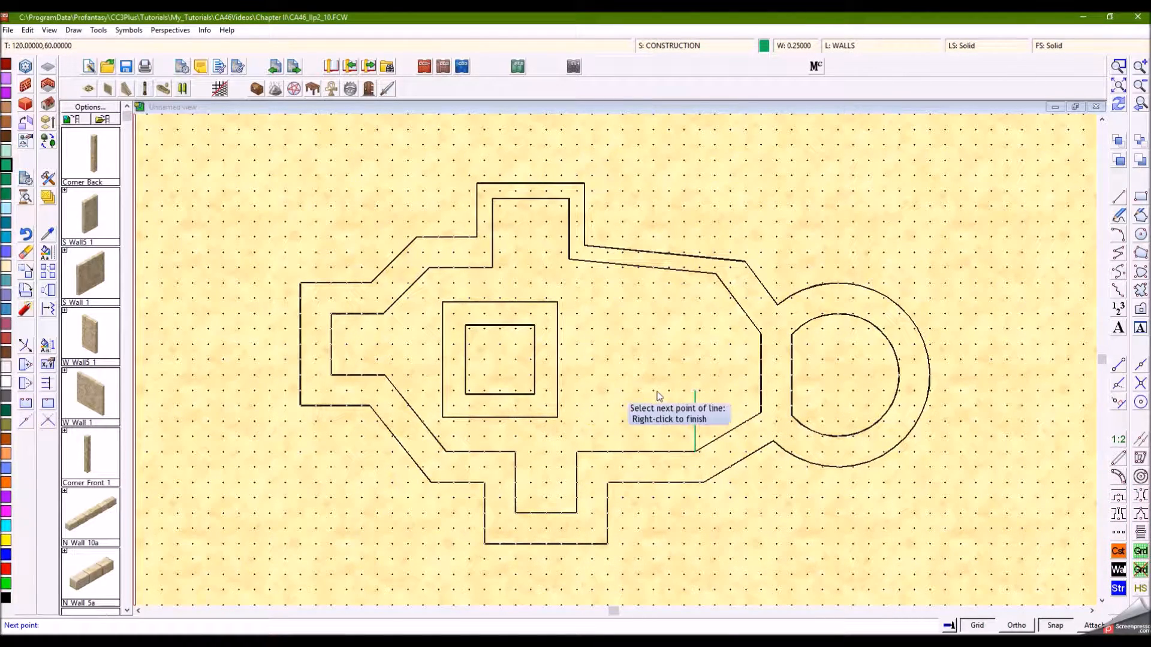
click(592, 391)
click(592, 451)
right_click(592, 450)
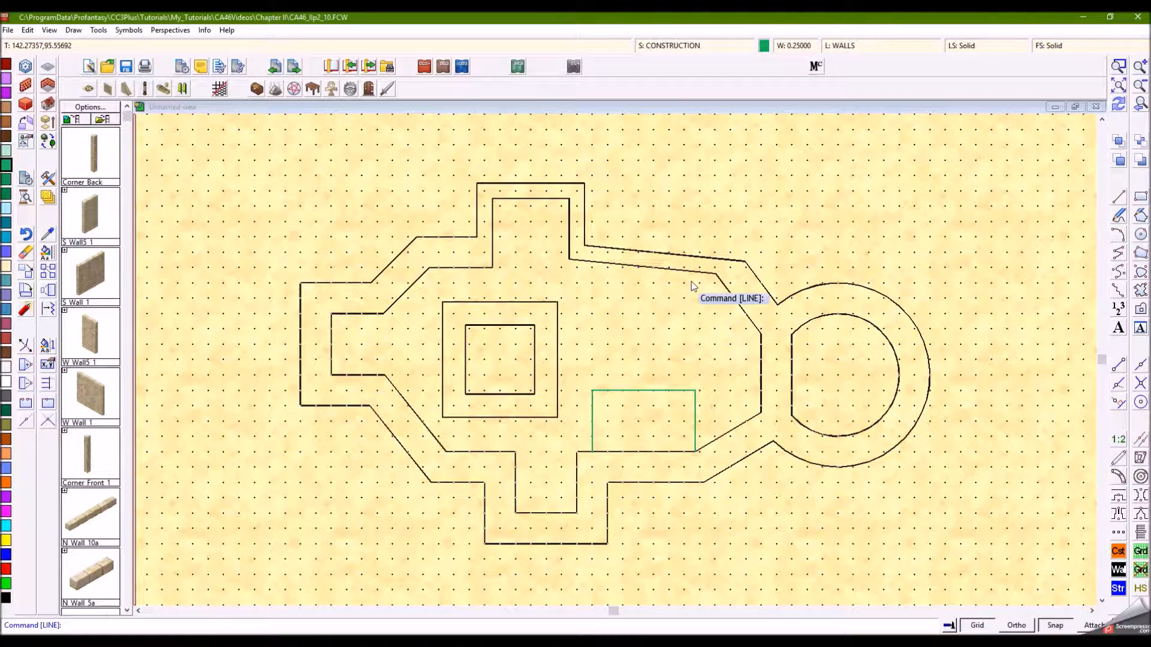
- Start a line at the east endpoint of the sloped north inner wall and run it 20 units perpendicular into the hall
right_click(661, 318)
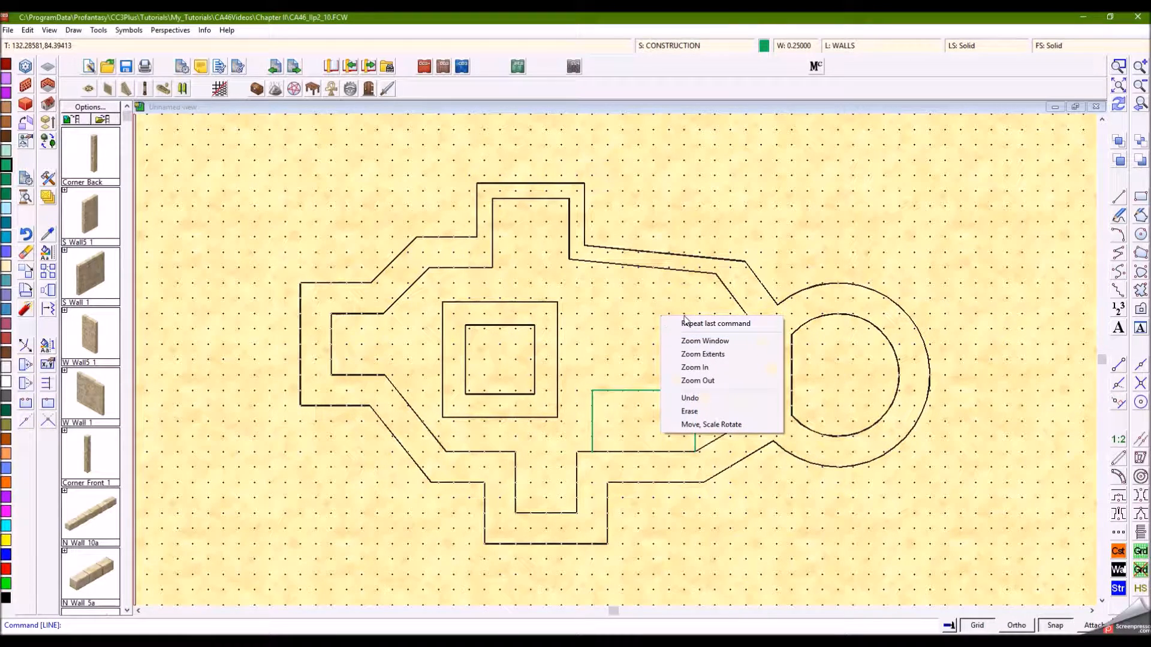
click(683, 323)
key(e)
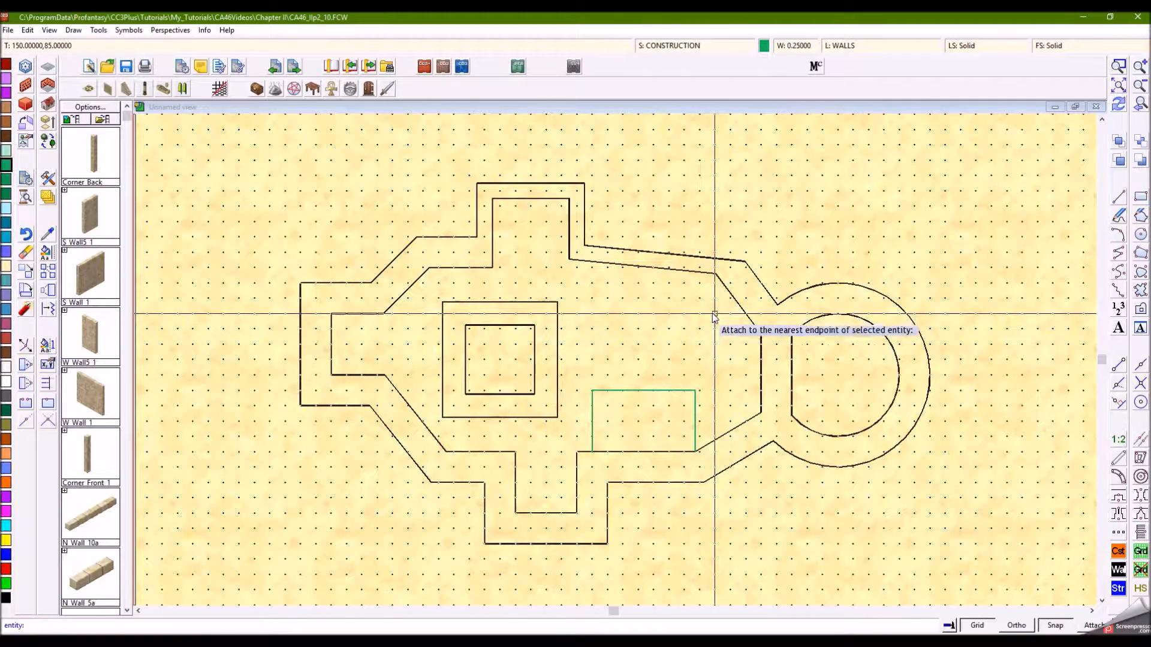
key(F5)
click(699, 272)
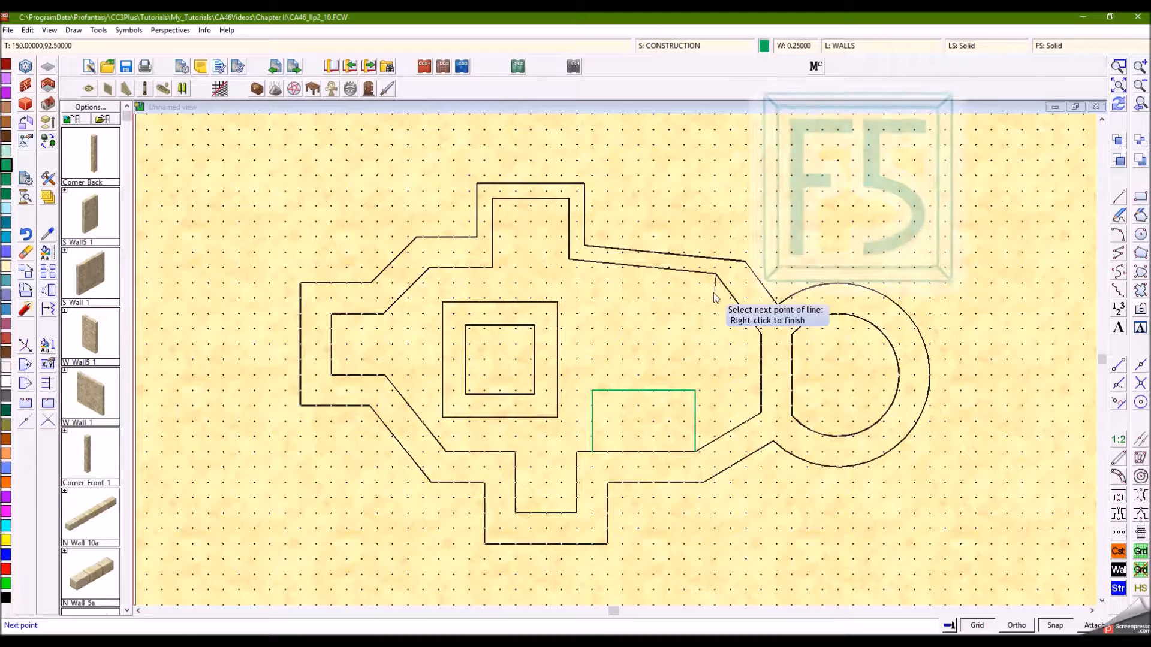
key(p)
key(F12)
click(689, 272)
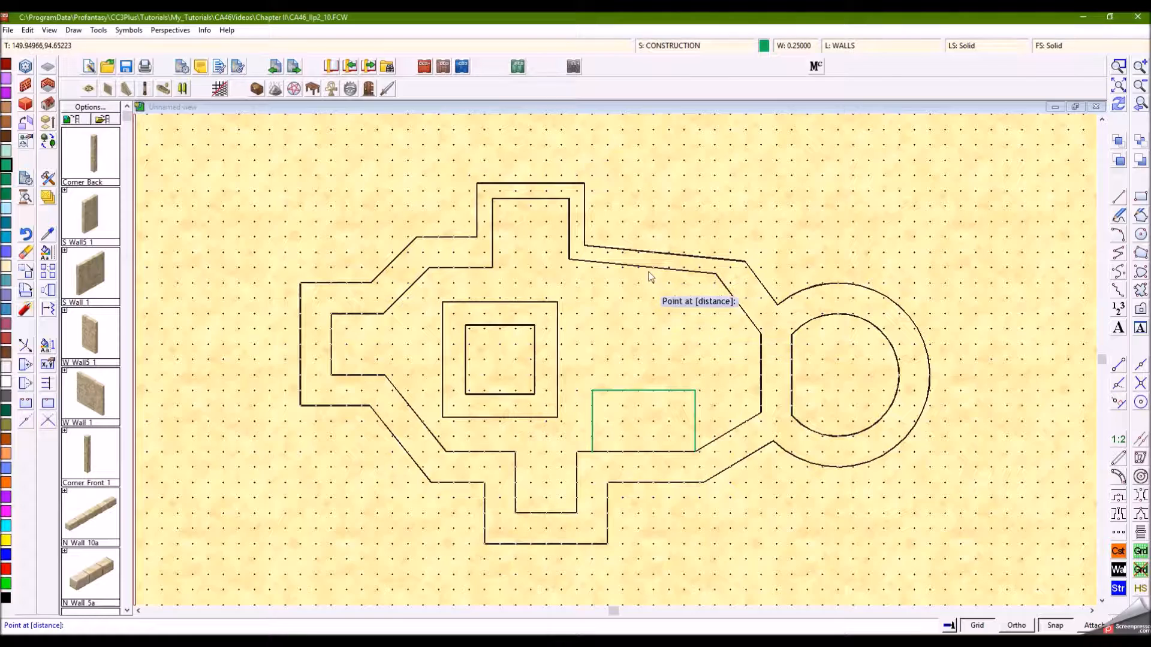
text(20)
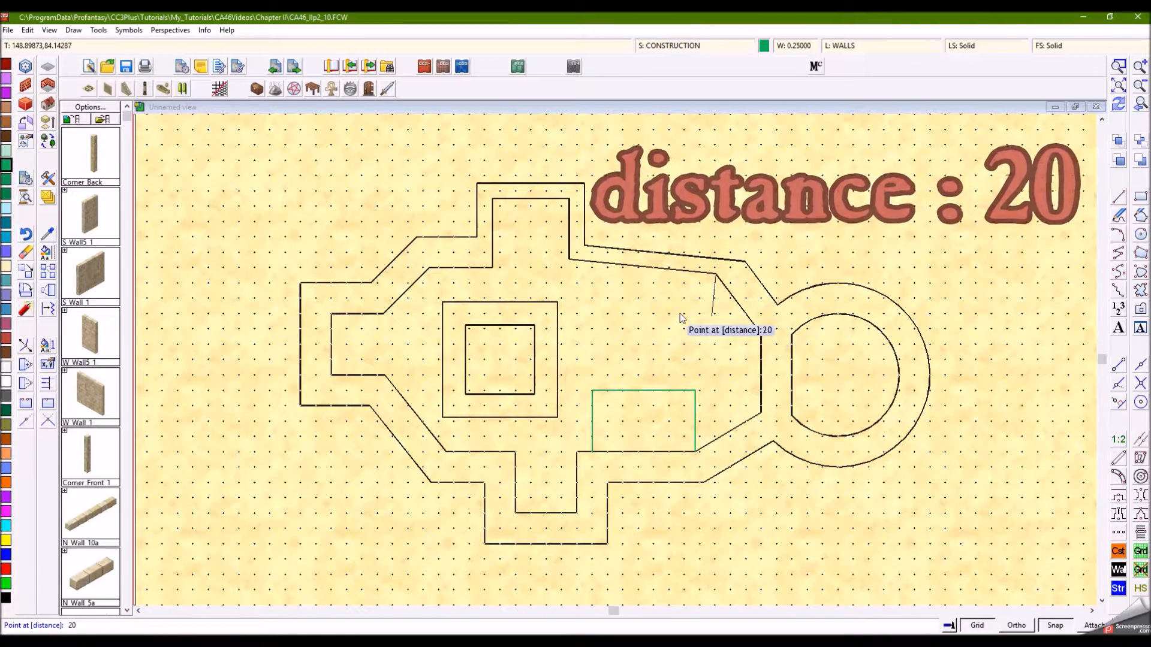
key(Return)
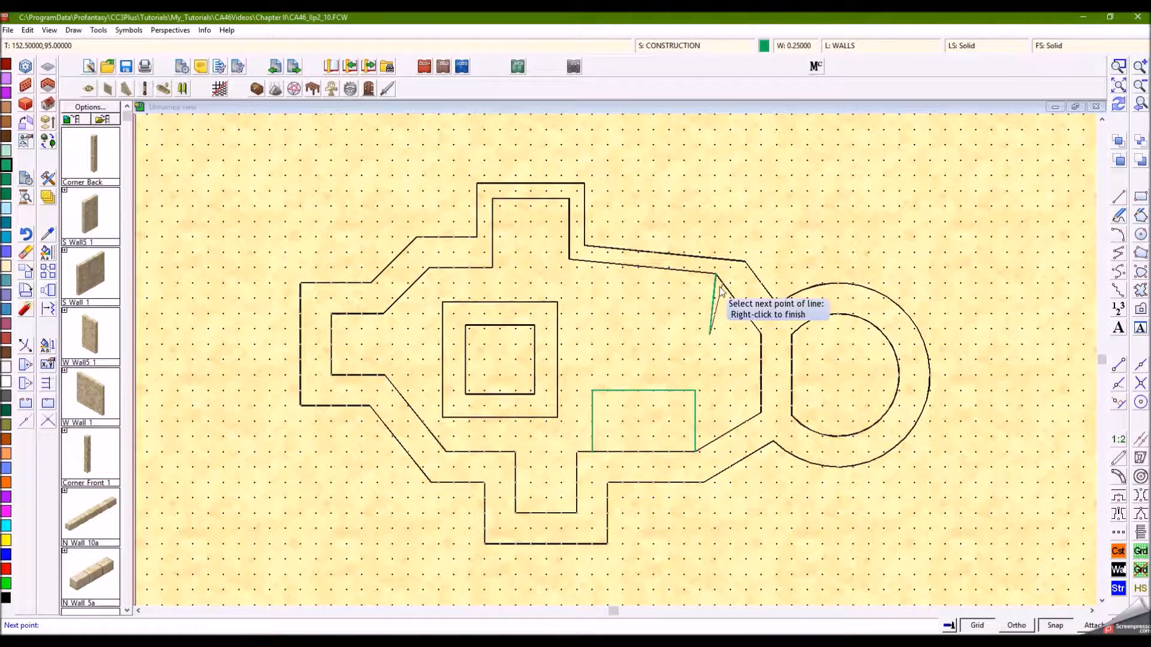
- Continue the line 40 units parallel to the sloped north wall, and finish with a perpendicular segment back towards that wall
key(F12)
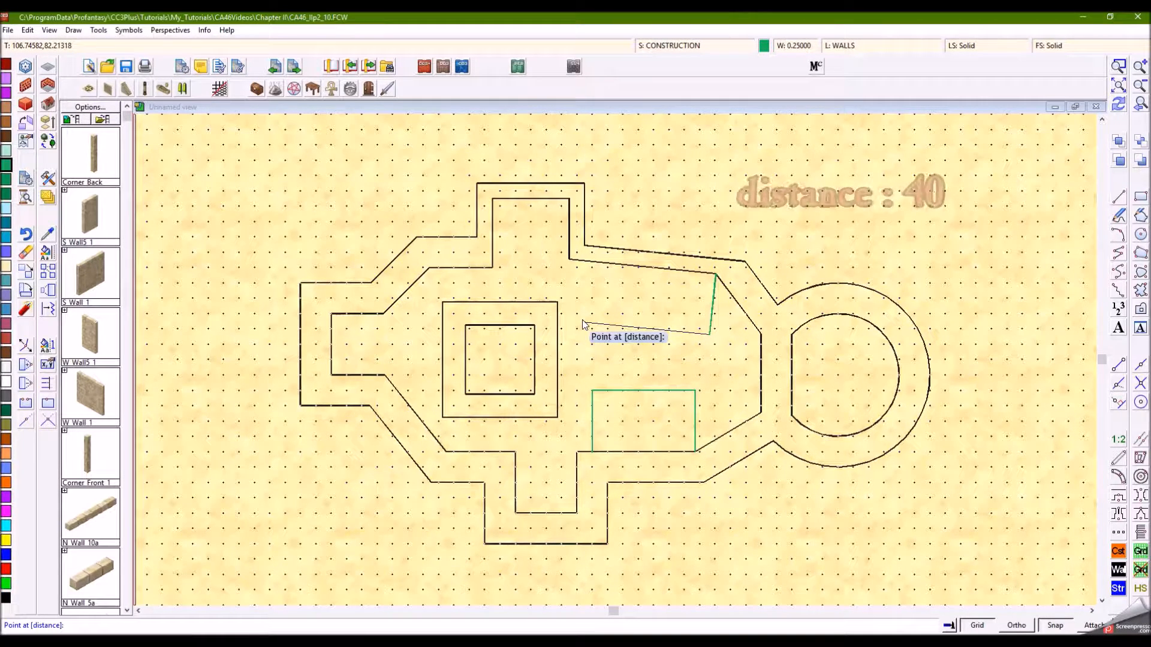
text(40)
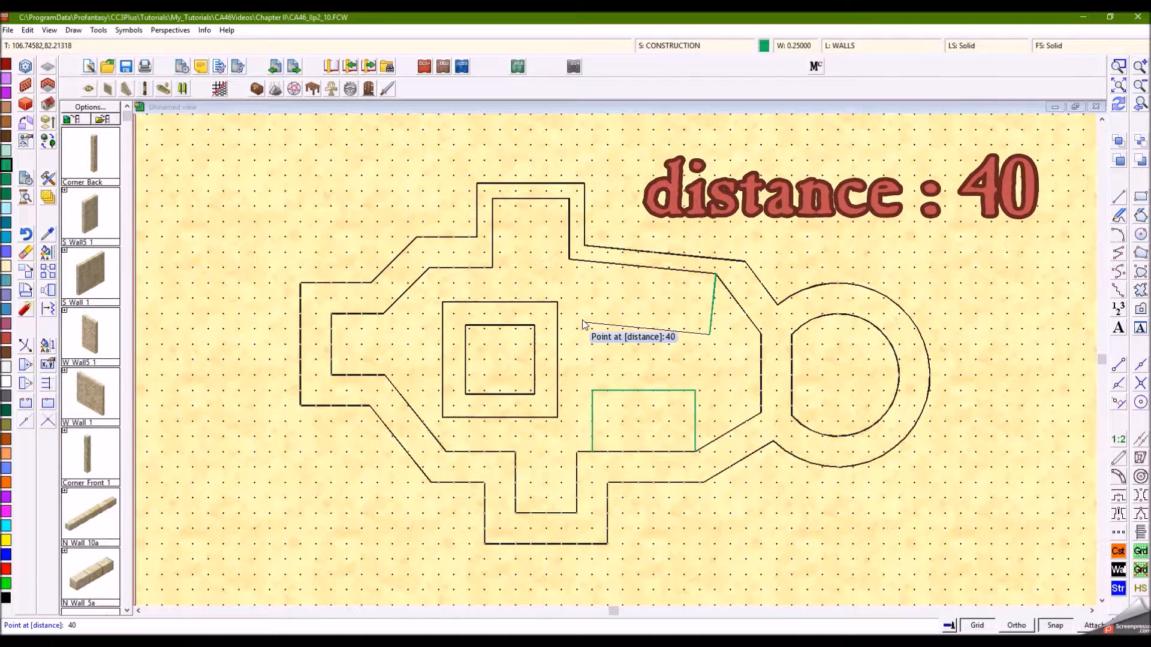
key(Return)
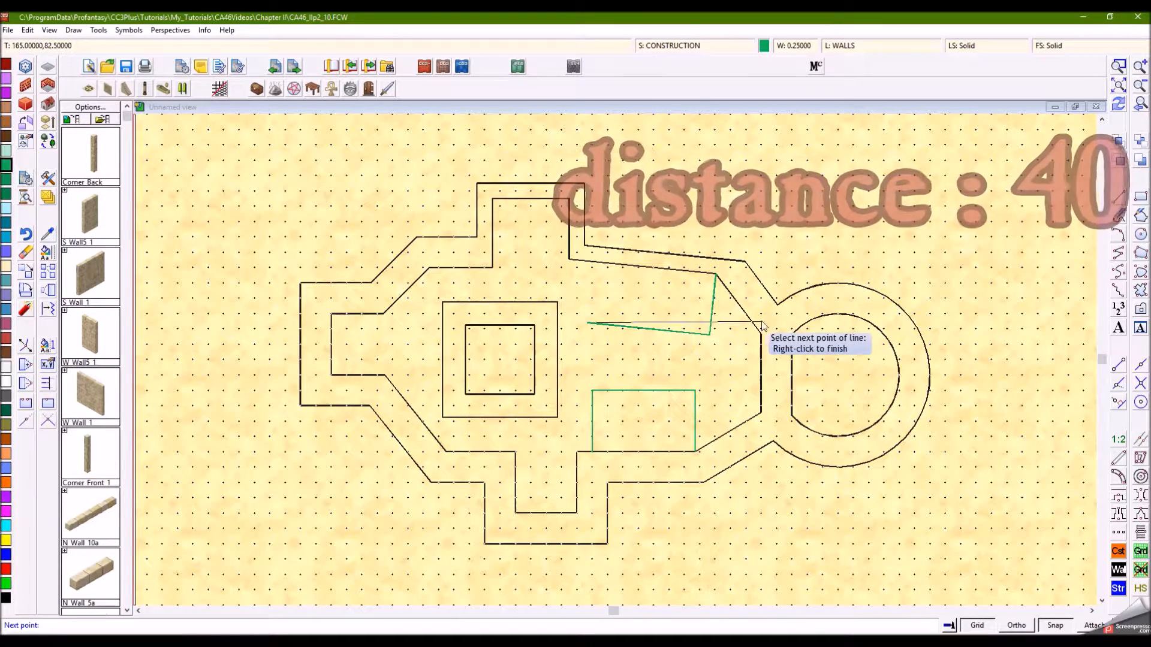
key(F11)
click(652, 271)
key(F12)
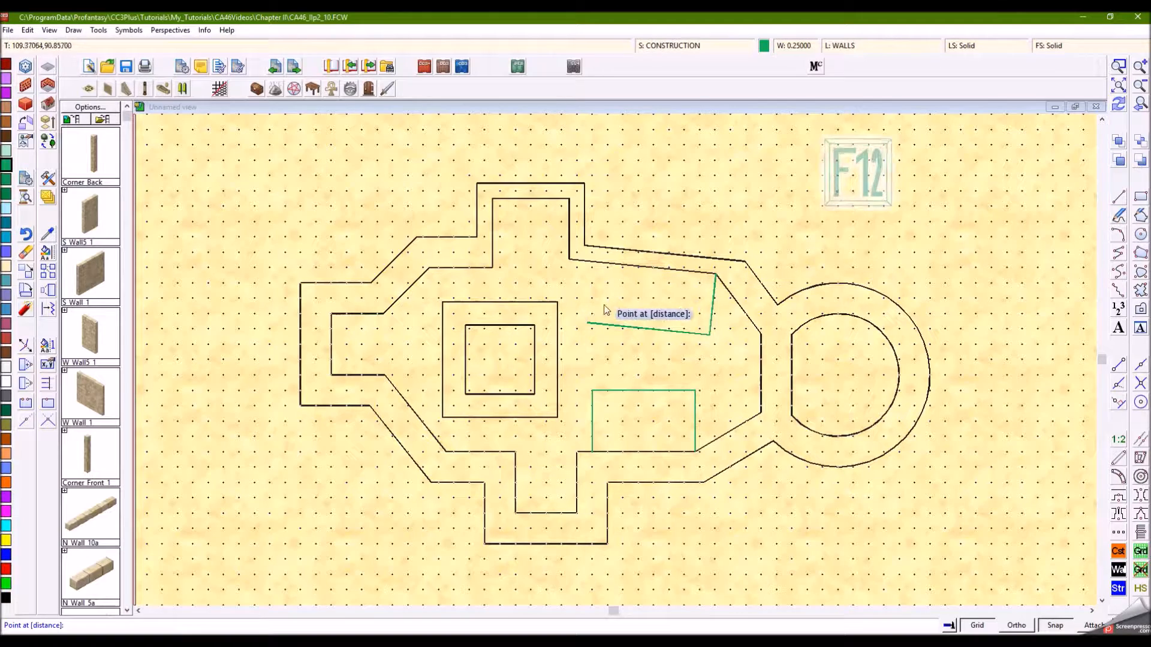
click(593, 274)
right_click(594, 273)
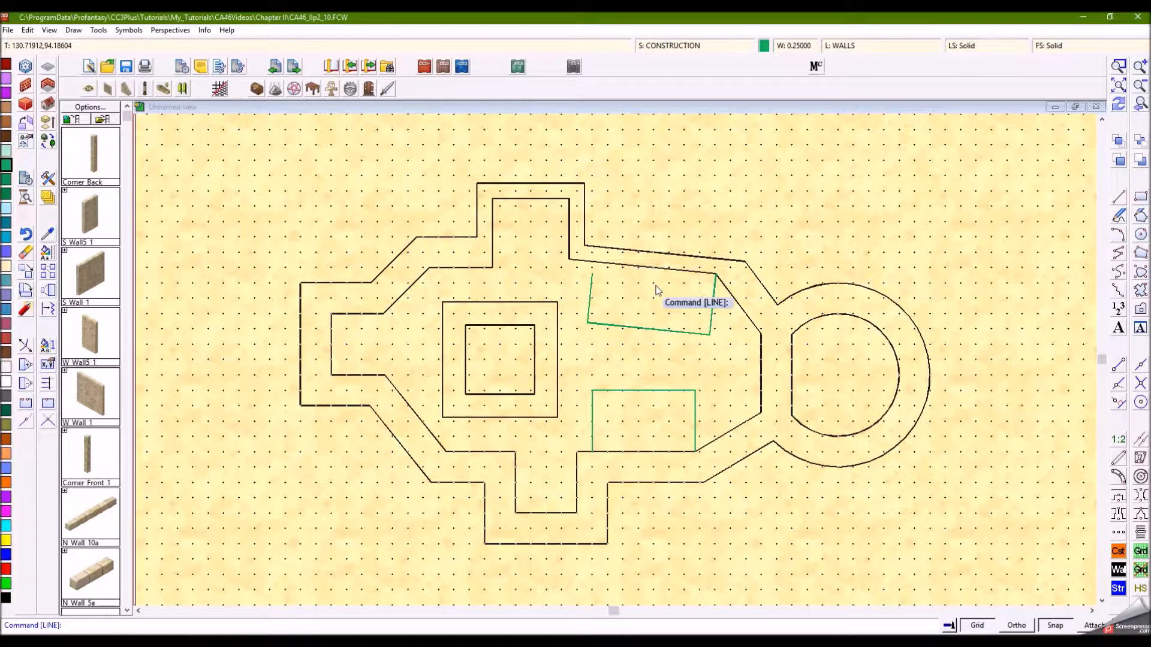
click(497, 270)
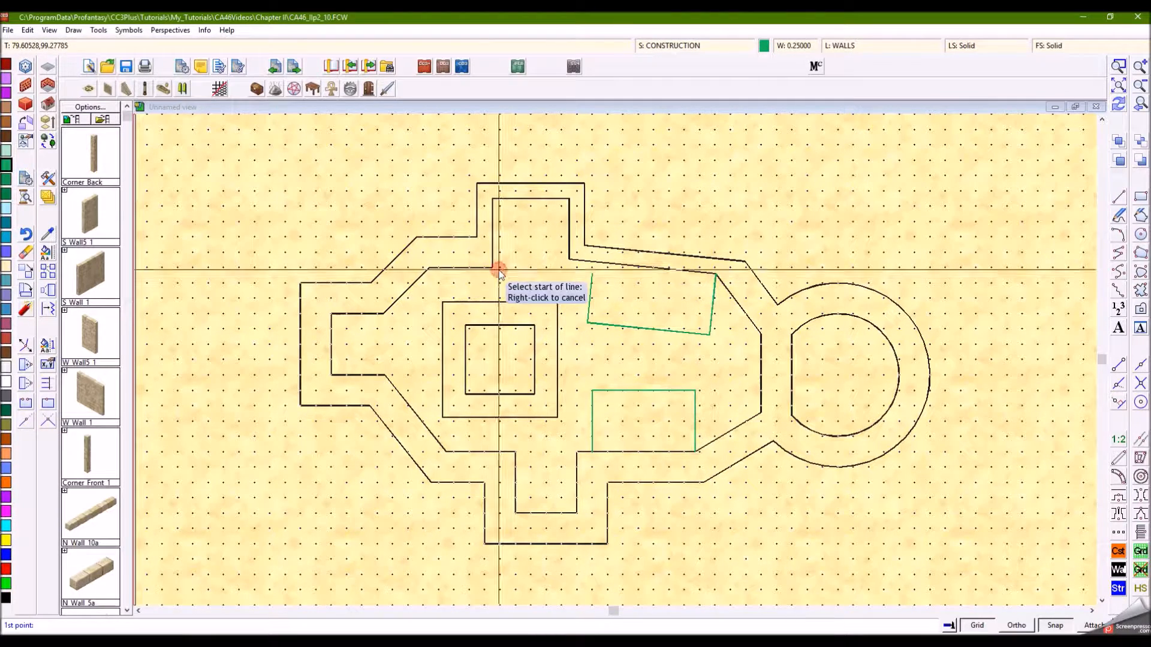
click(484, 300)
right_click(484, 301)
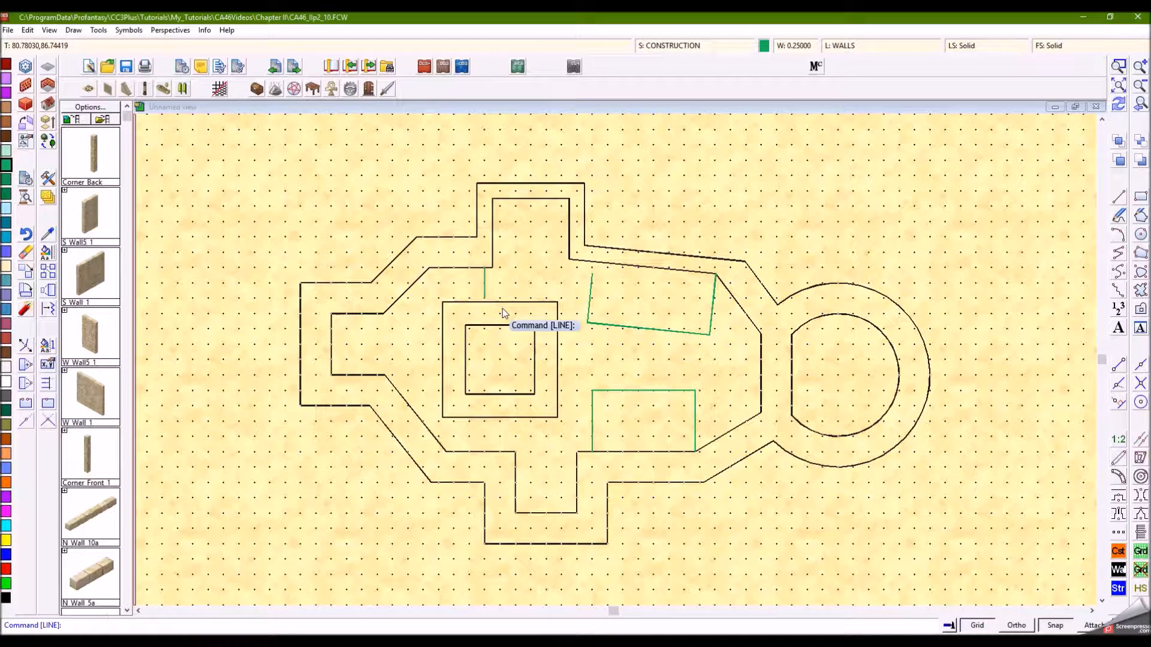
- Draw a vertical line from the north inner wall, just west of the north alcove, slightly past the outer square's top edge
right_click(486, 267)
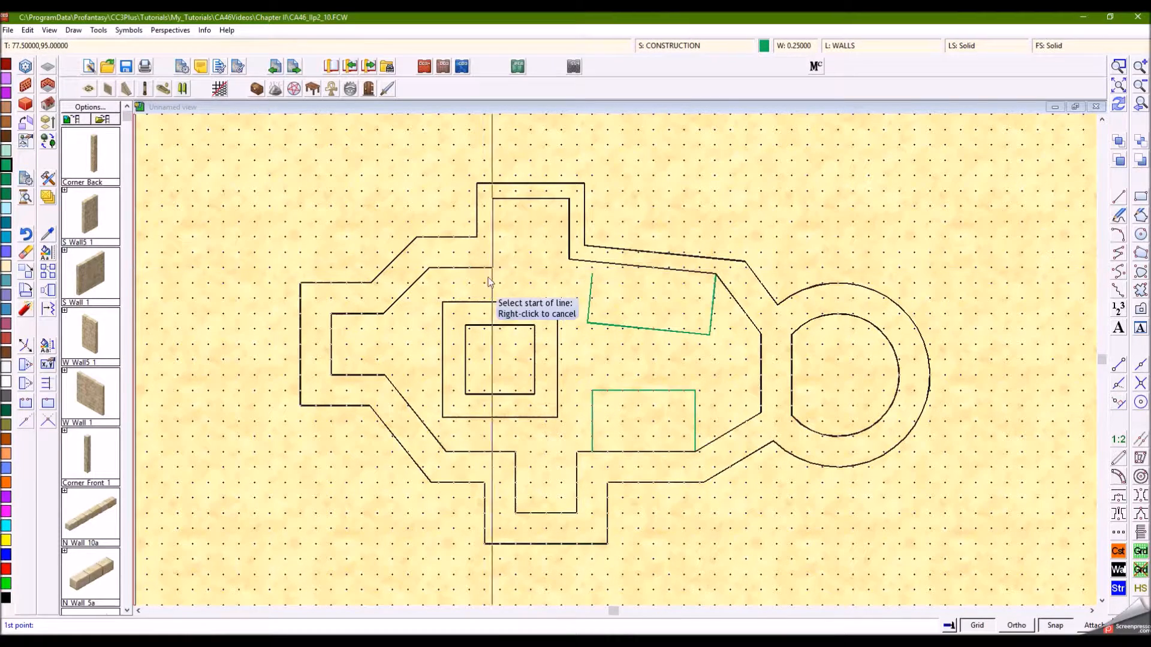
click(484, 268)
click(484, 305)
right_click(484, 304)
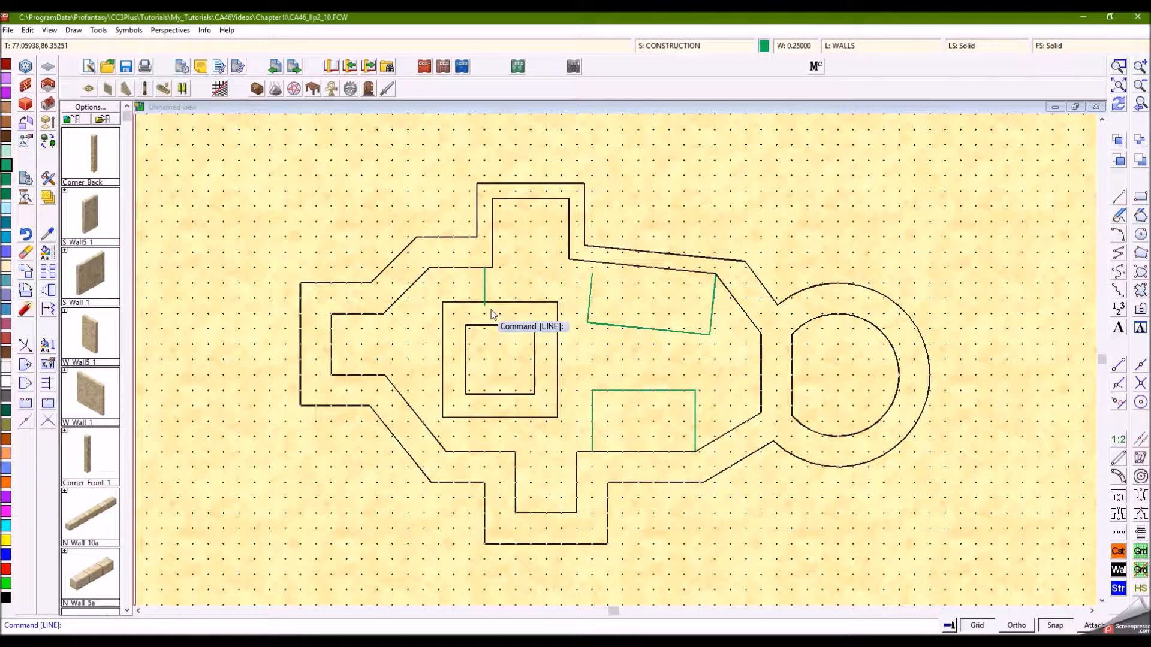
- Draw a line down from the sloped wall beside the north alcove, turning parallel to the 40-unit line and crossing the room's west side
right_click(570, 268)
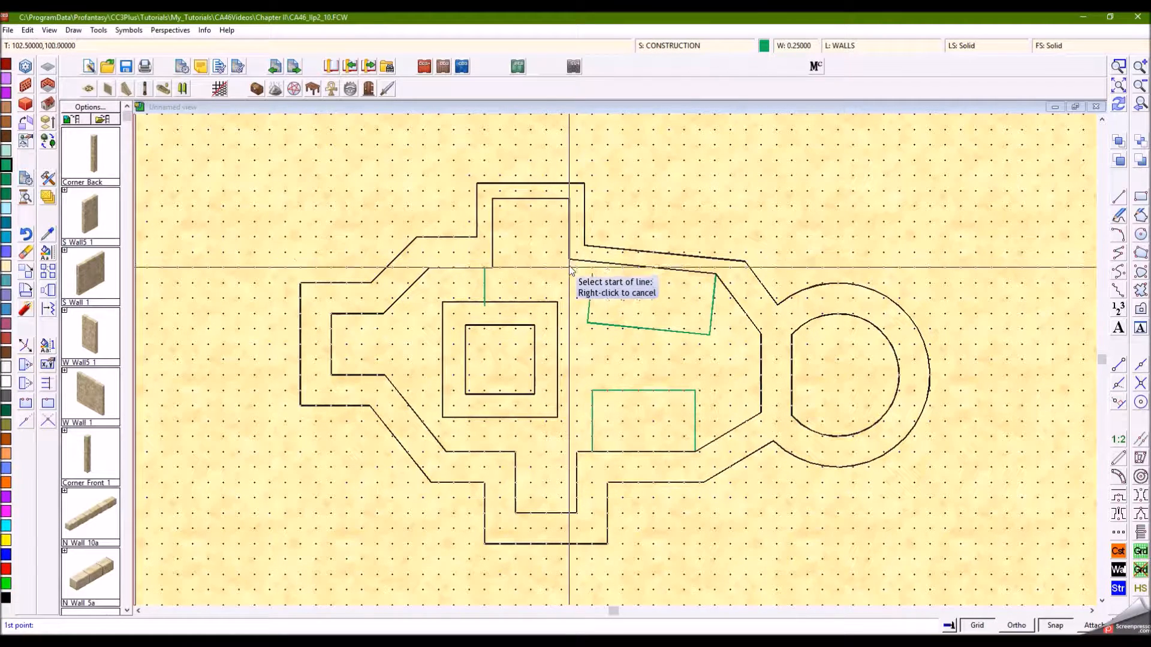
click(576, 262)
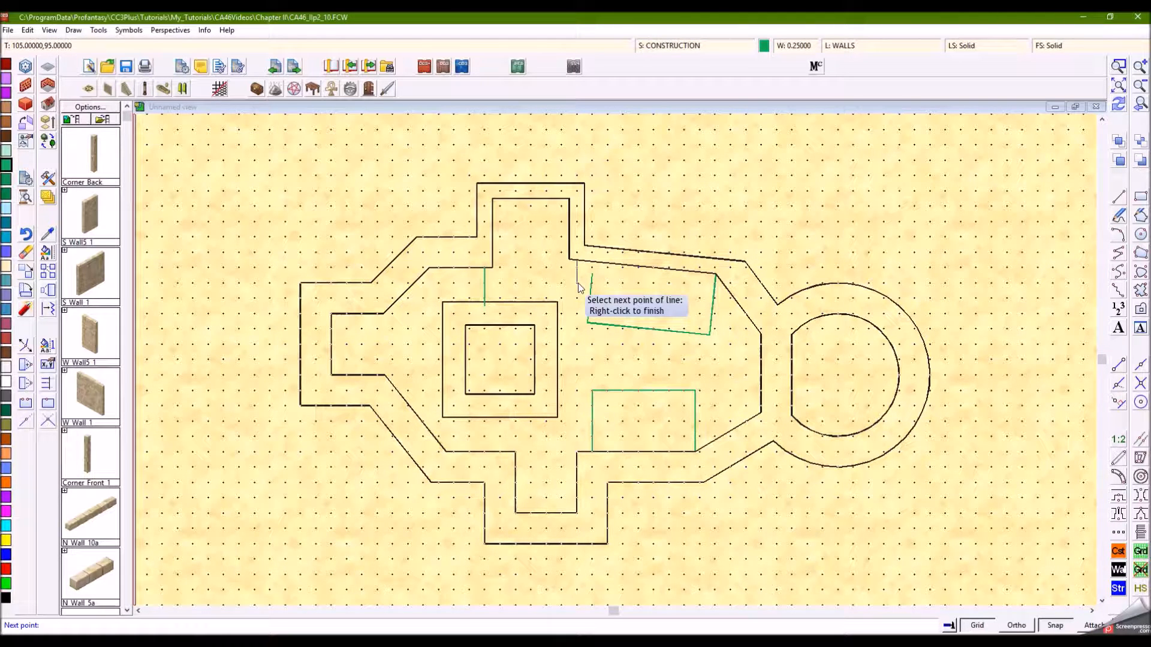
click(578, 289)
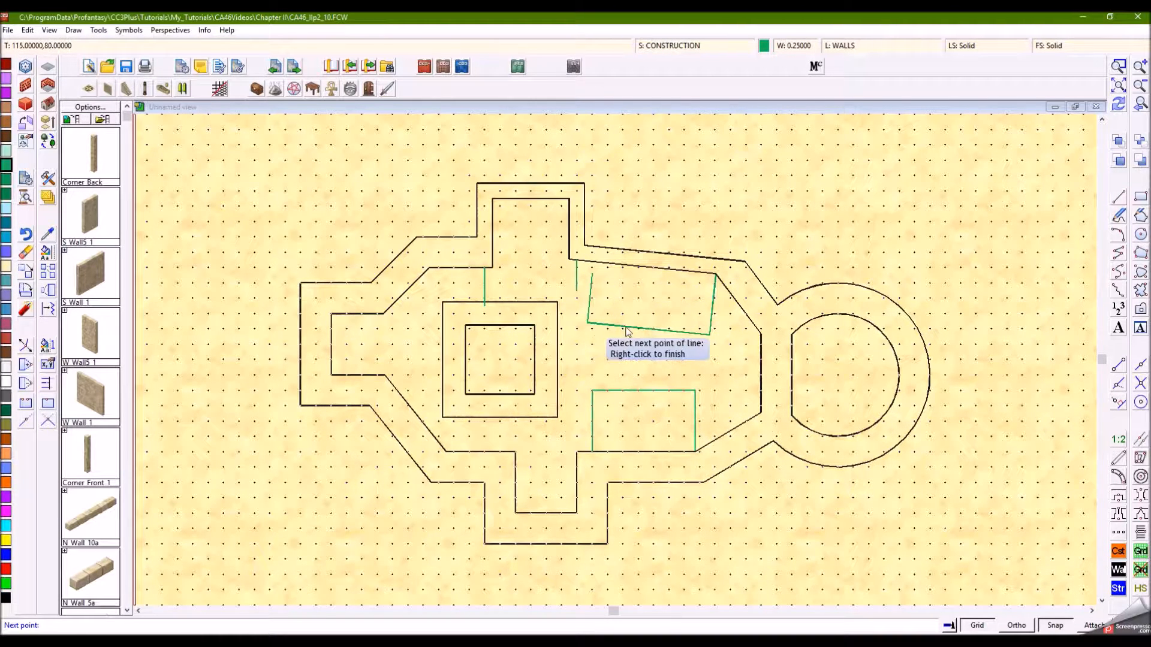
key(F11)
click(642, 329)
click(587, 300)
right_click(590, 300)
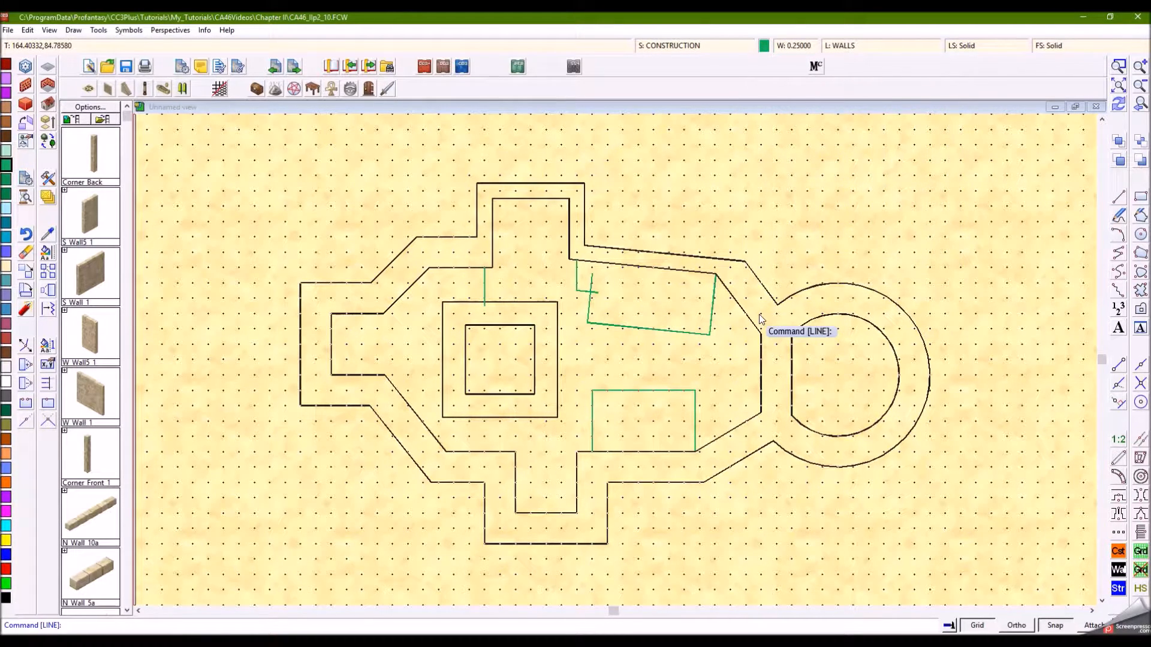
- Extend the sloped room's long line to the outer square's east edge, and trim the short vertical line to its top edge
click(556, 317)
click(609, 329)
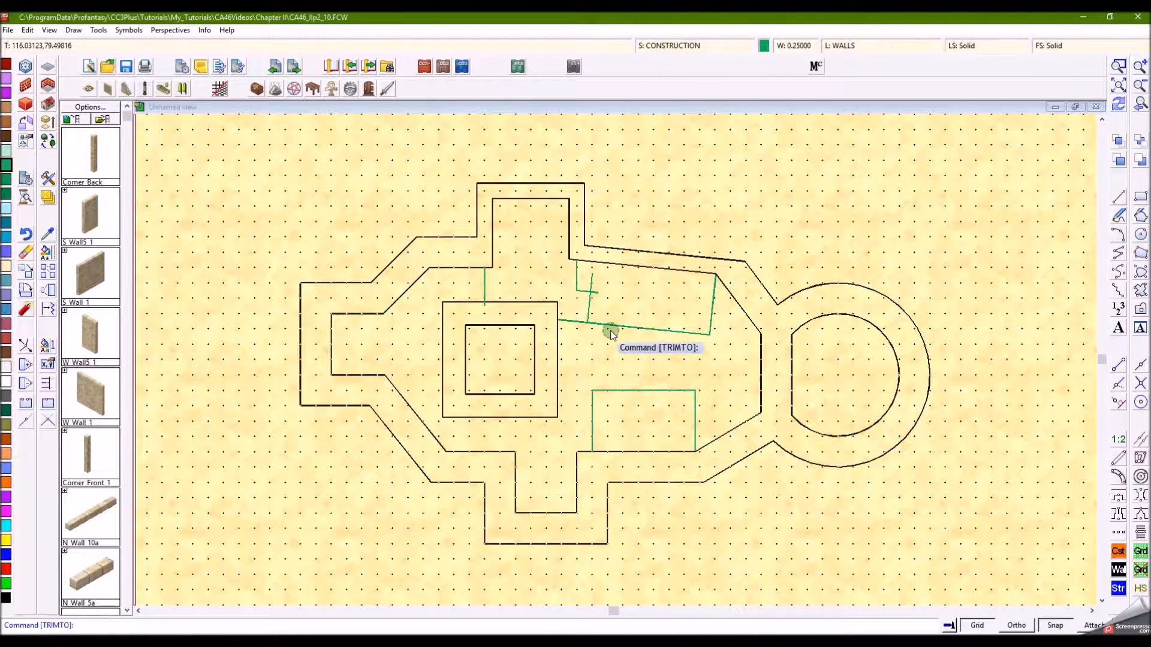
right_click(506, 306)
click(506, 302)
click(484, 293)
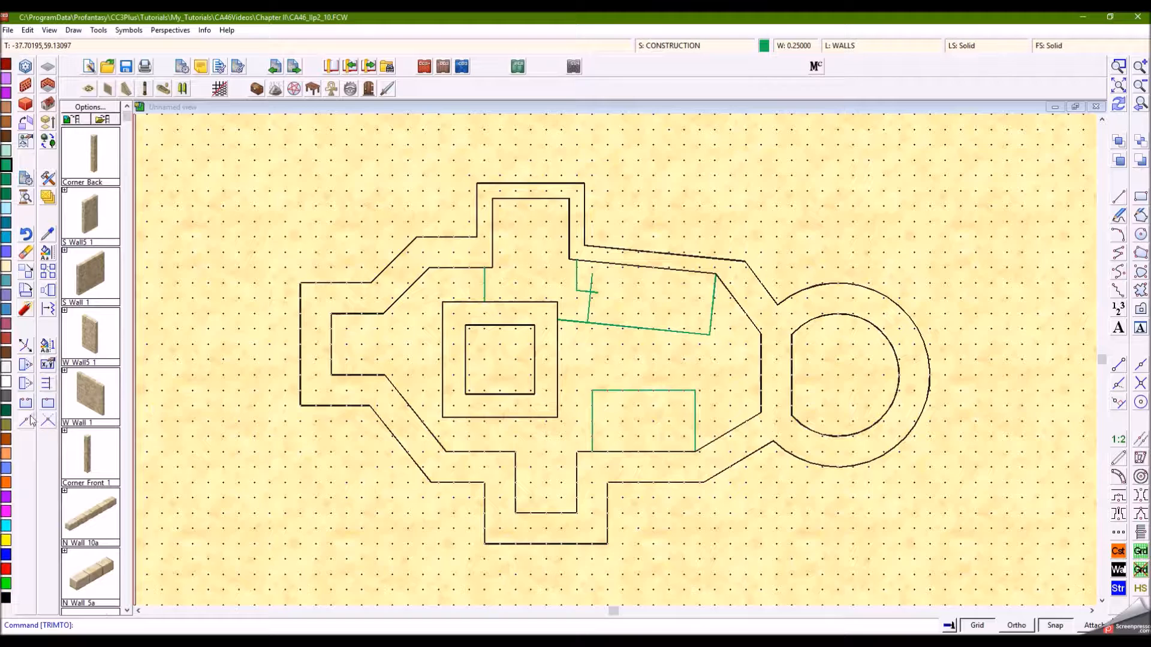
- Trim the stepped line and the sloped room's west side to their intersection to form a clean corner
click(49, 421)
click(589, 296)
click(587, 300)
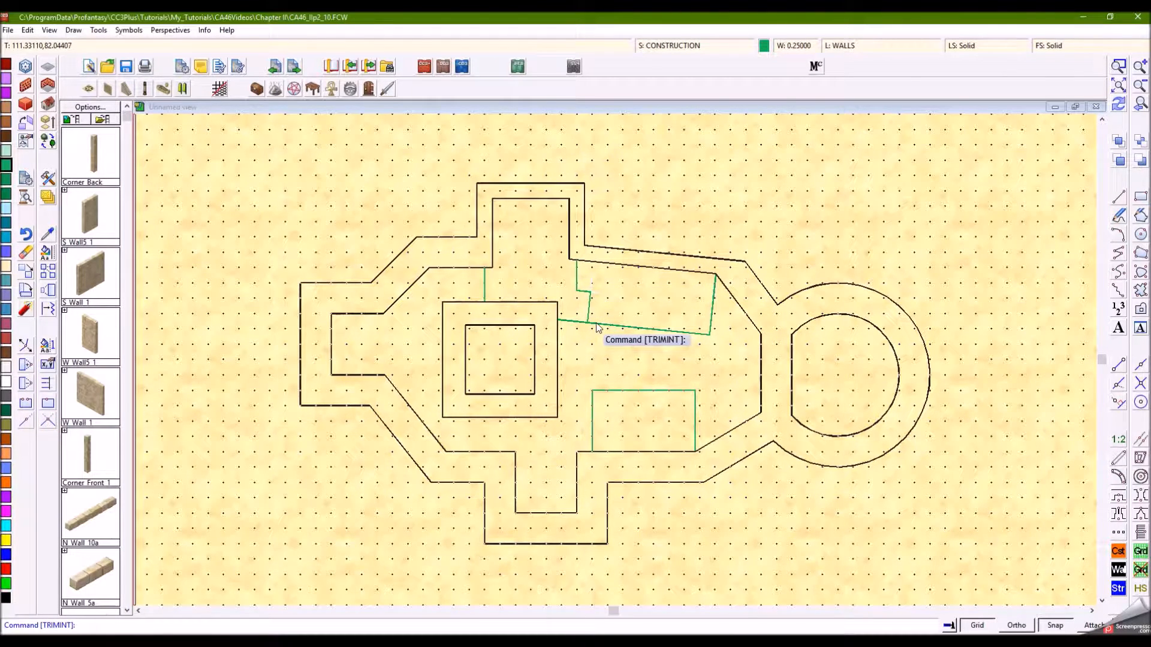
- Draw a vertical line closing off the west alcove and a horizontal line closing off the south alcove
click(1114, 200)
click(377, 314)
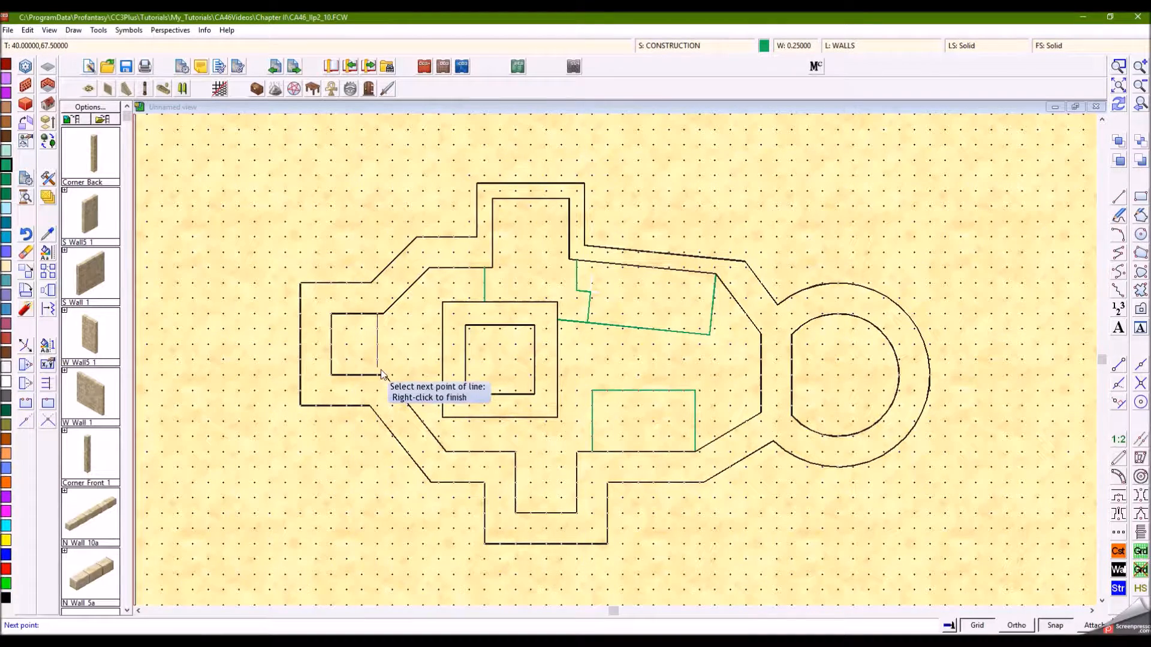
click(380, 375)
right_click(383, 378)
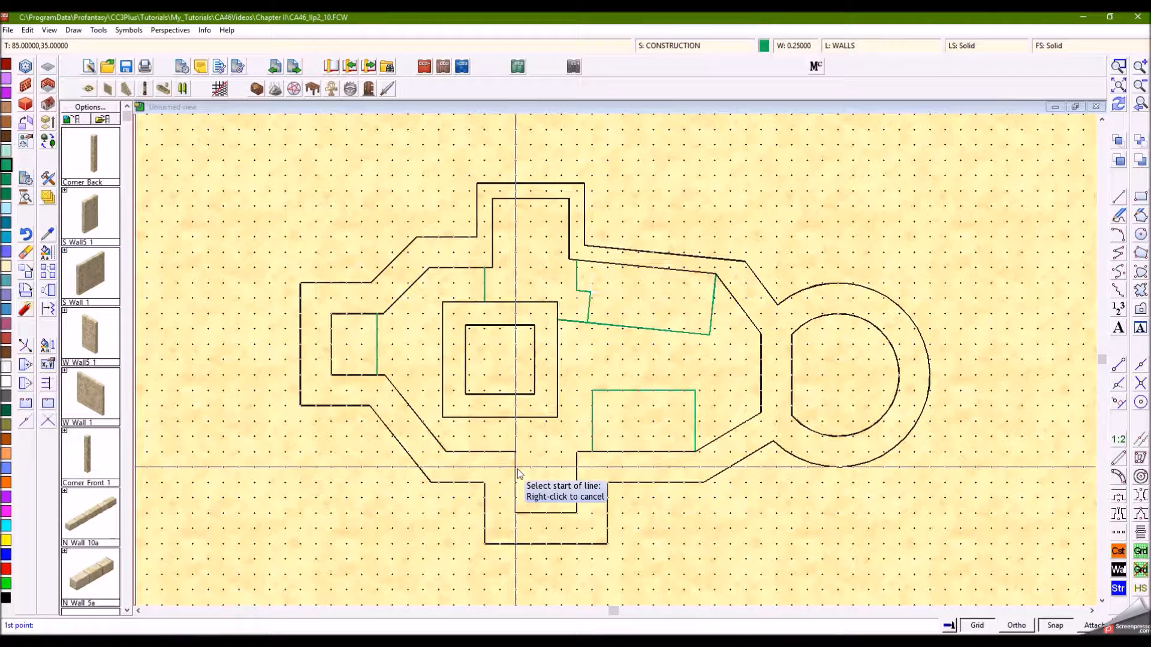
click(517, 461)
click(576, 459)
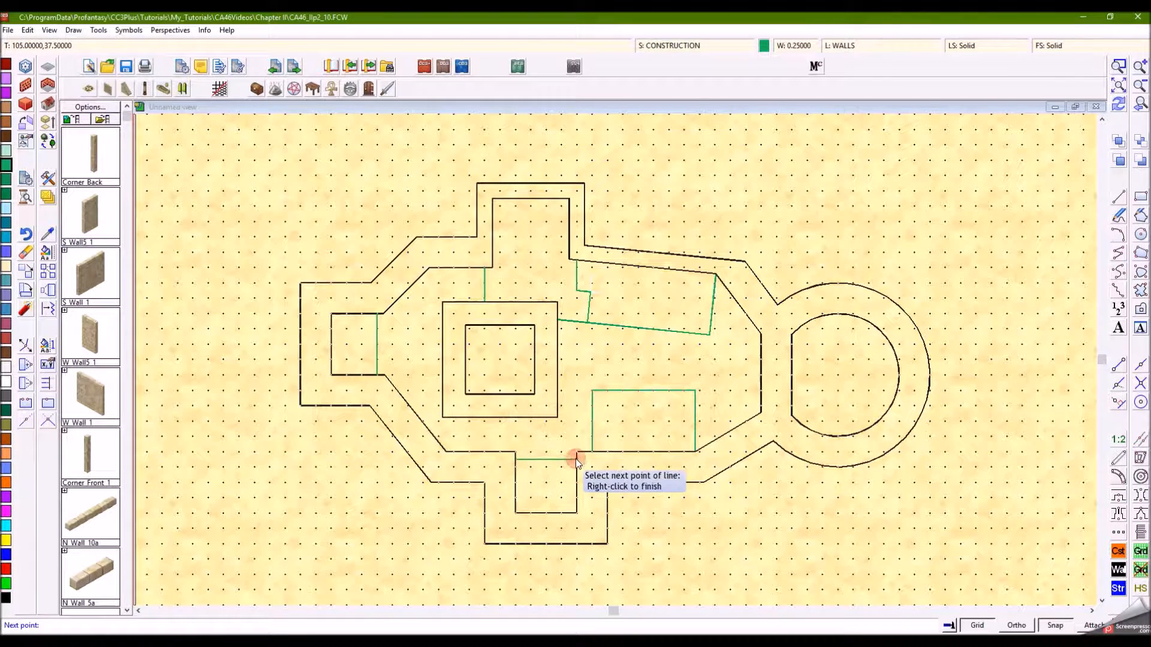
right_click(576, 459)
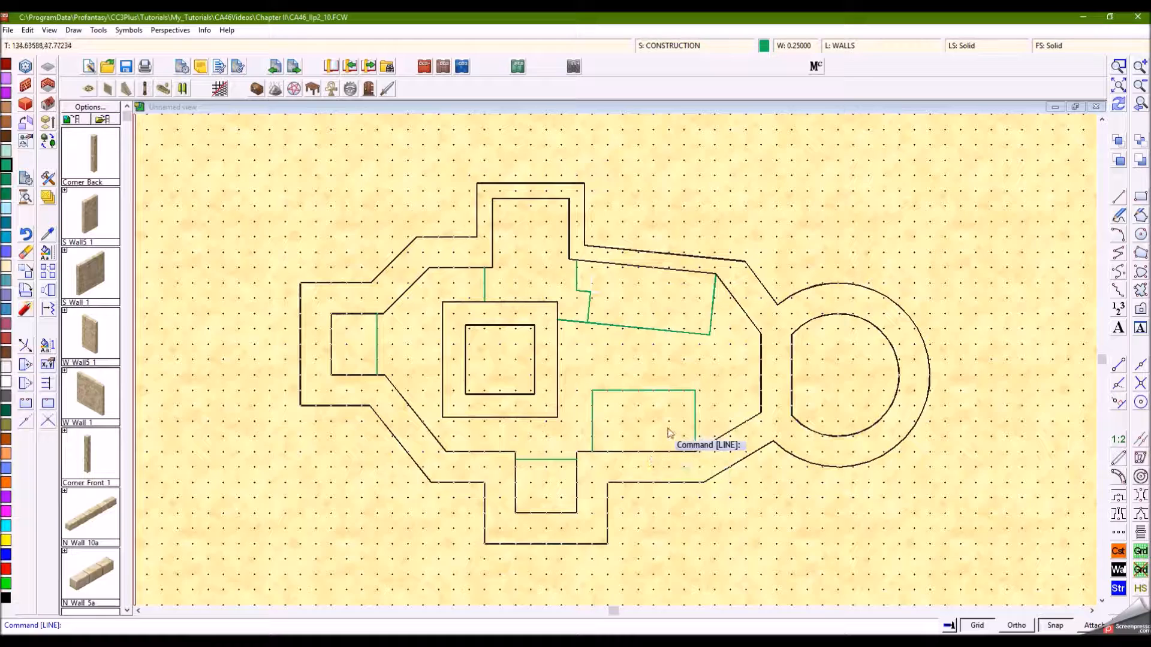
- Draw a horizontal line across the north alcove, just above its opening into the main hall
right_click(516, 249)
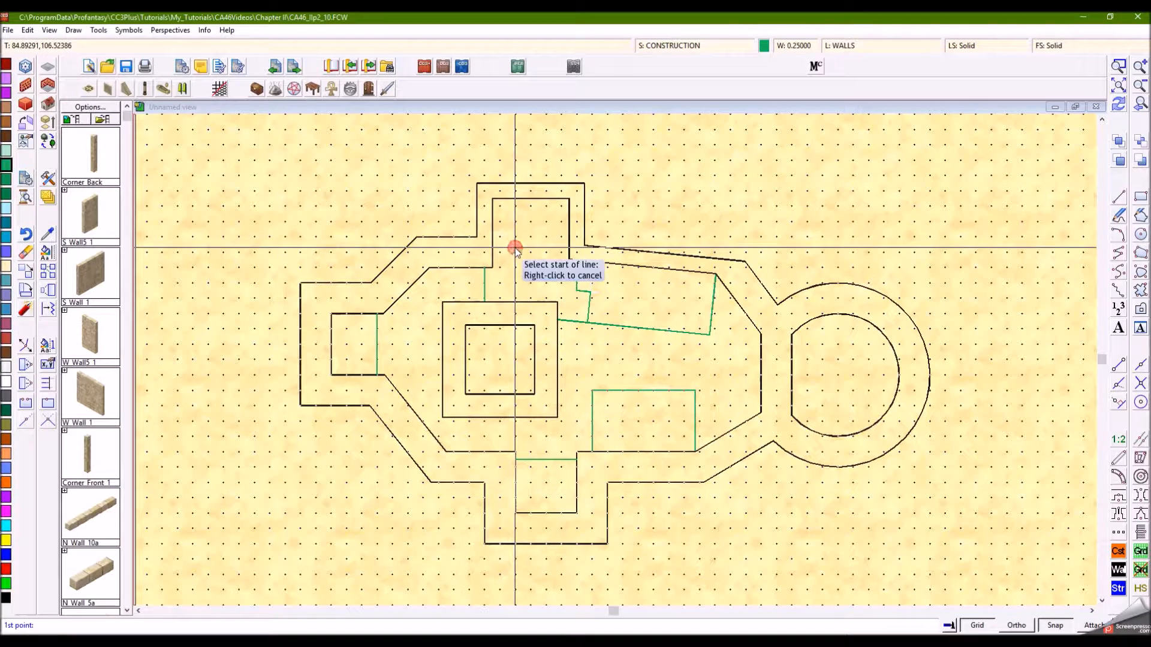
click(573, 255)
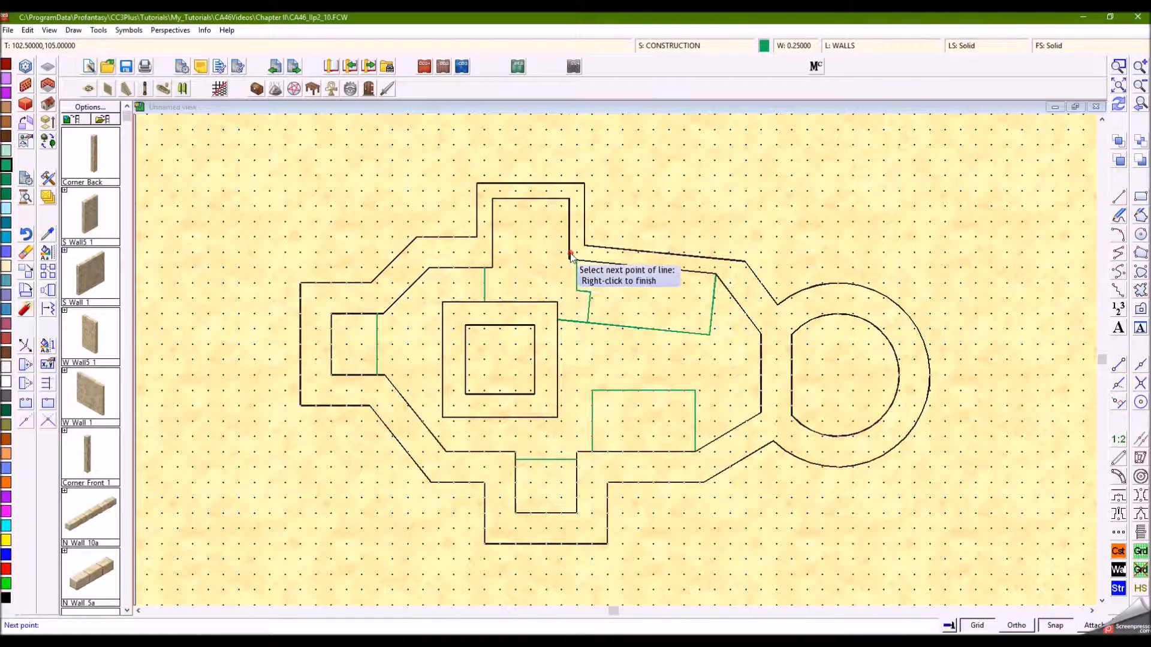
click(492, 255)
right_click(492, 256)
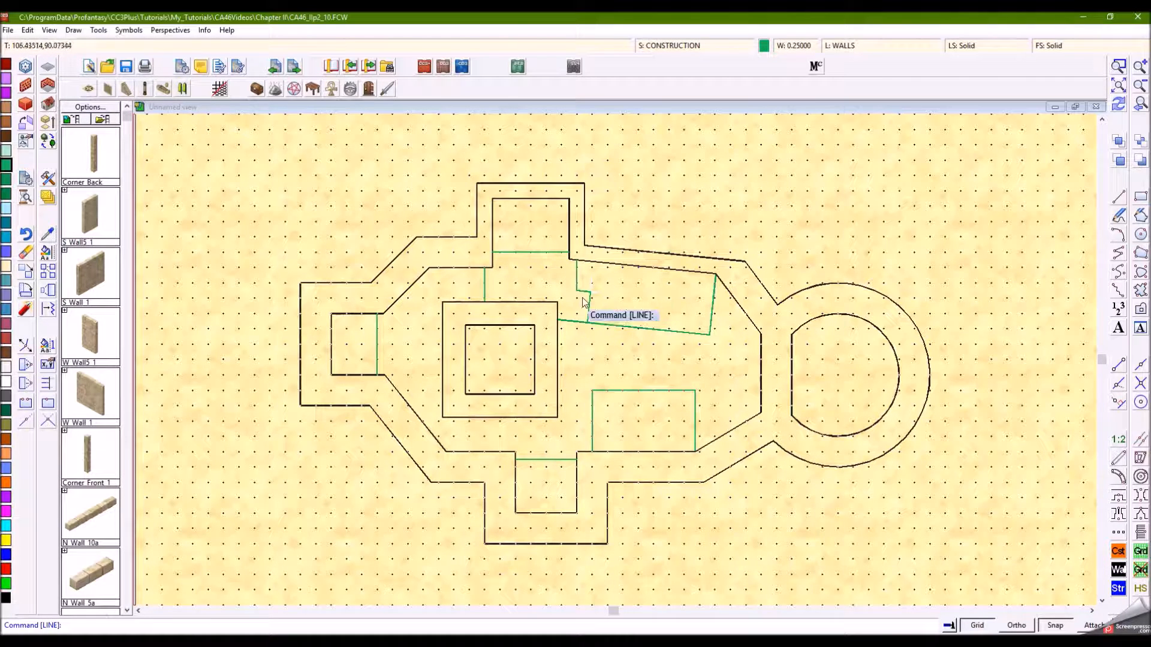
- Draw a vertical line from the north alcove's line down to the central outer square's north edge, trimming it to that edge
right_click(525, 252)
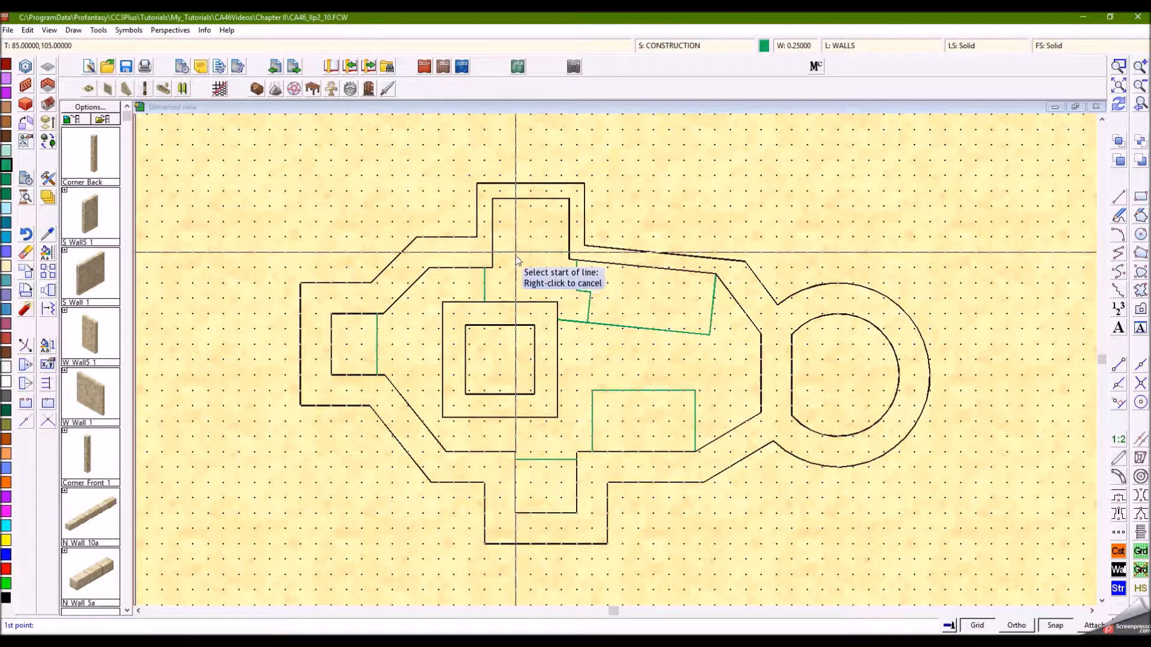
click(517, 256)
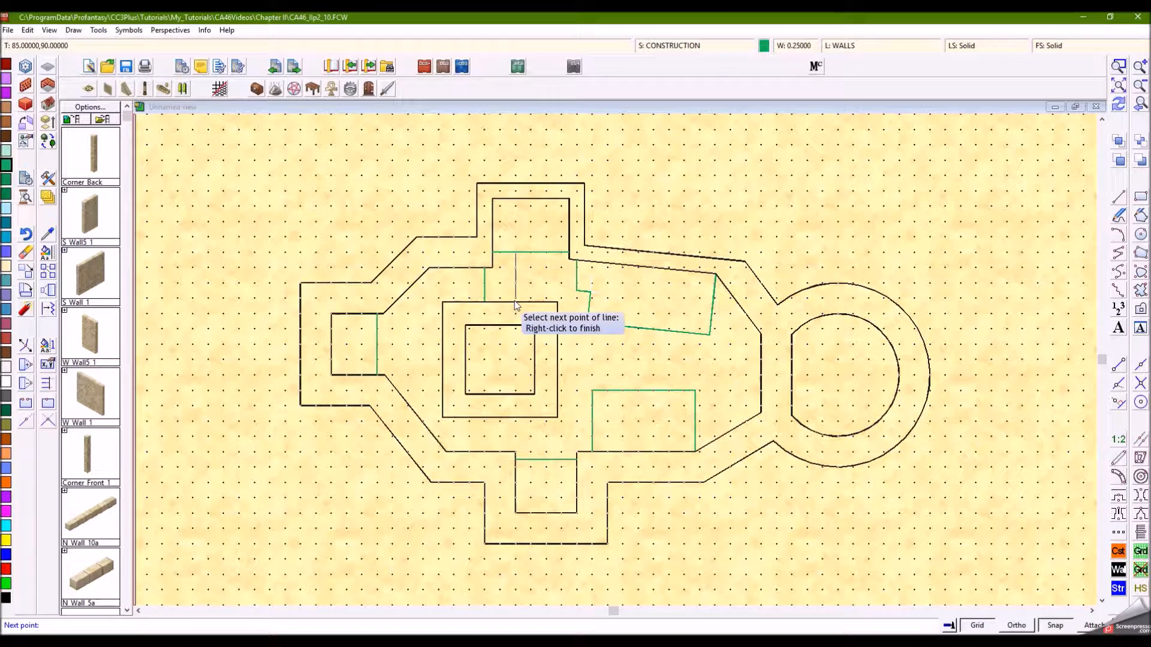
right_click(516, 303)
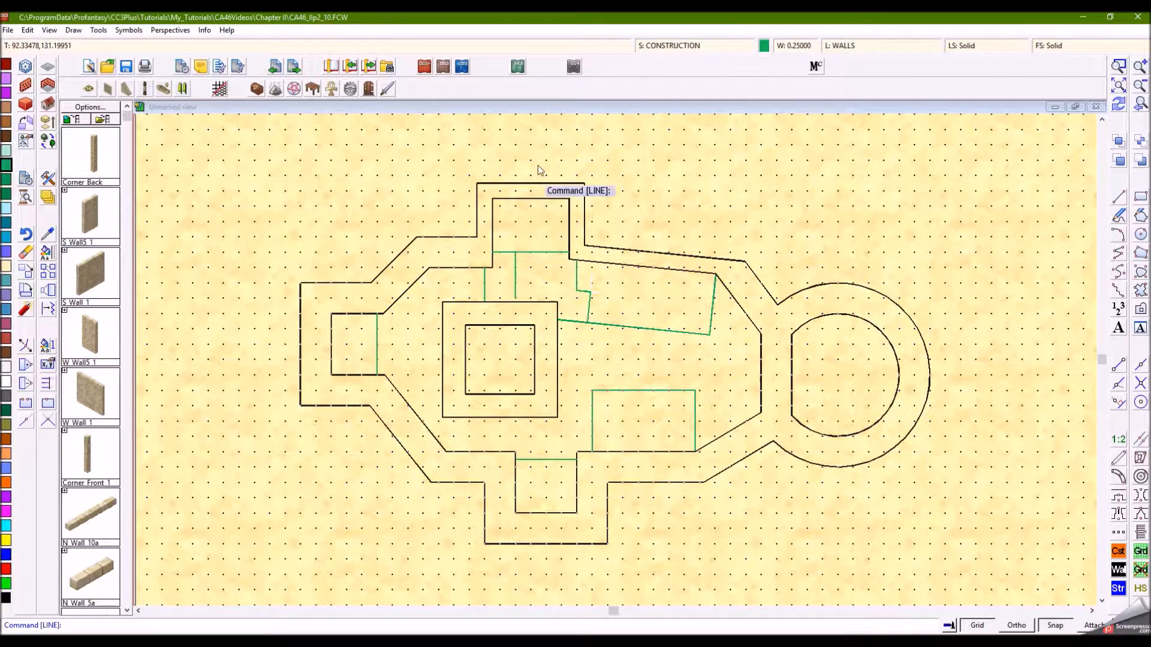
click(517, 295)
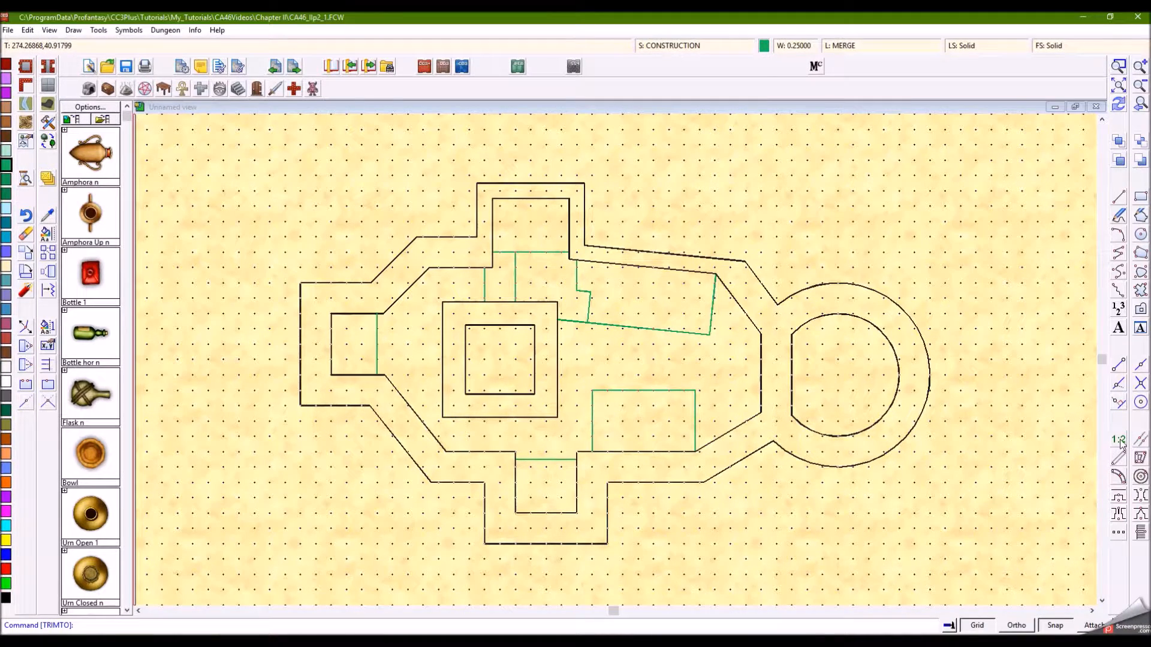
- Scale each green construction line about its own centre to about half its length, opening gaps at both ends
click(1087, 323)
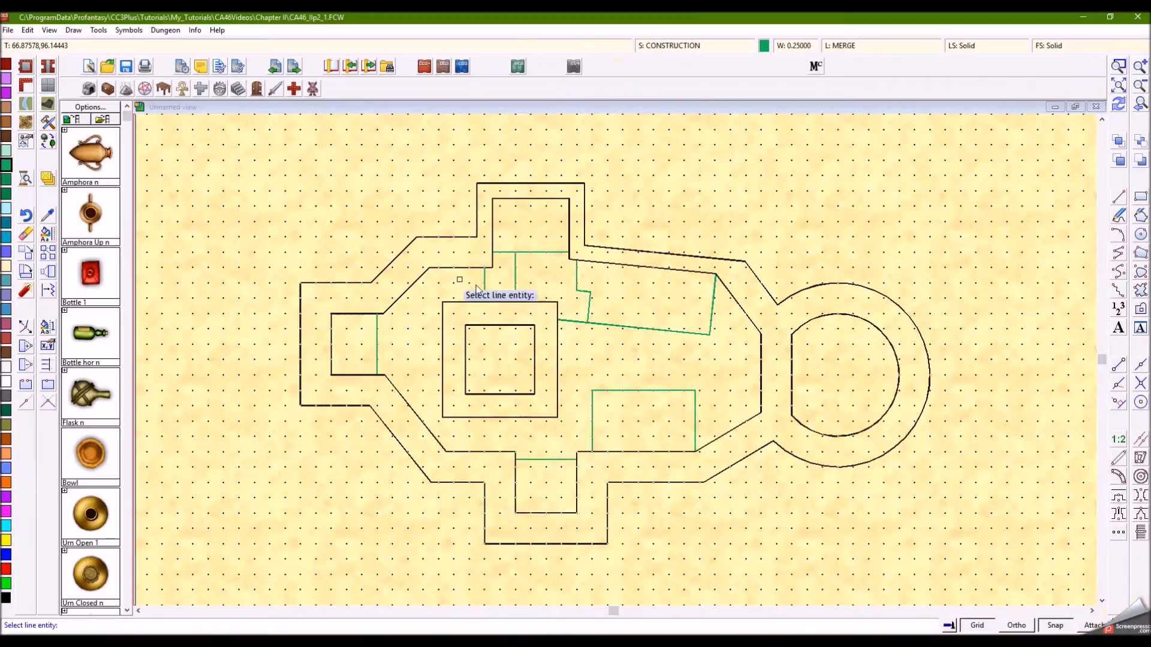
click(377, 343)
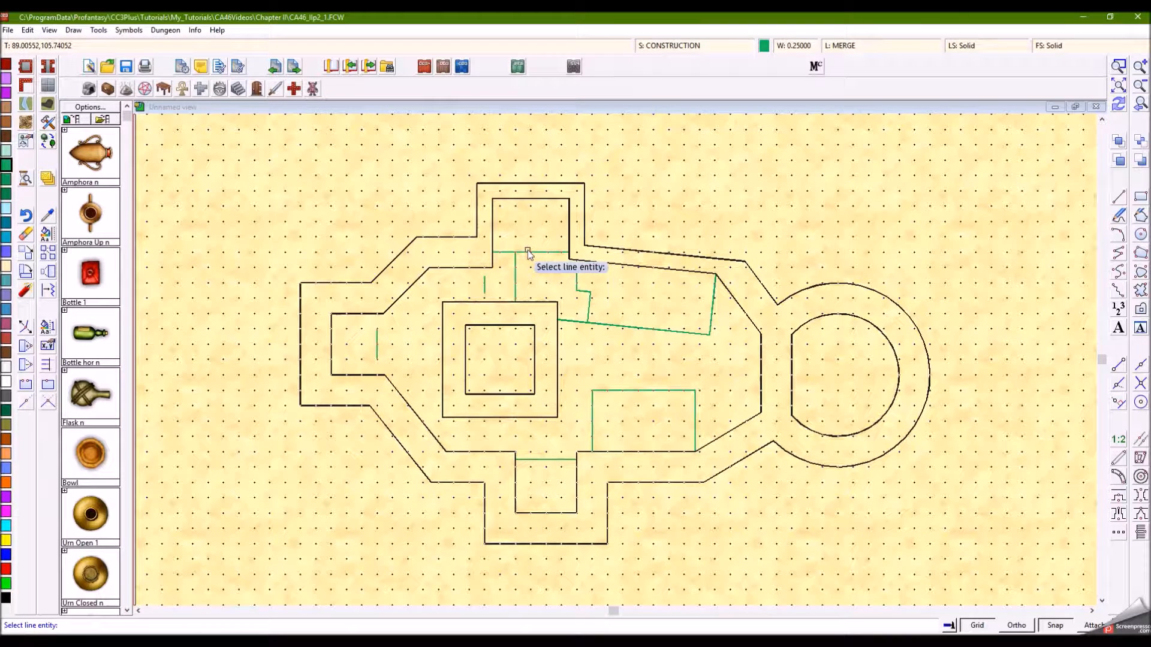
click(515, 279)
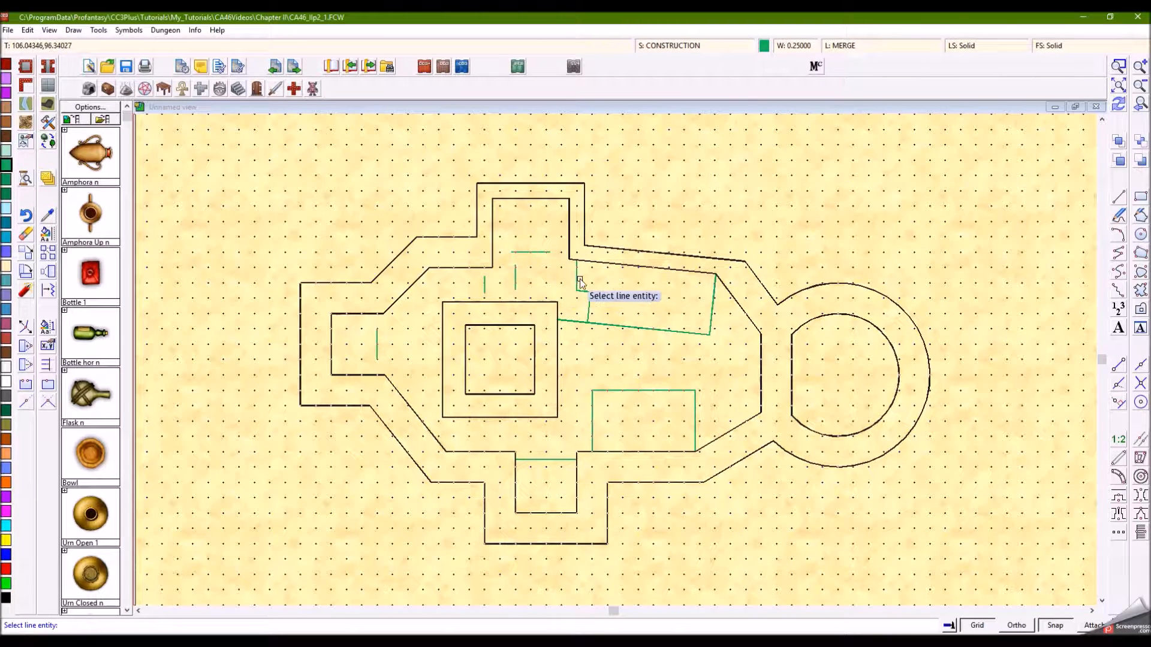
click(585, 293)
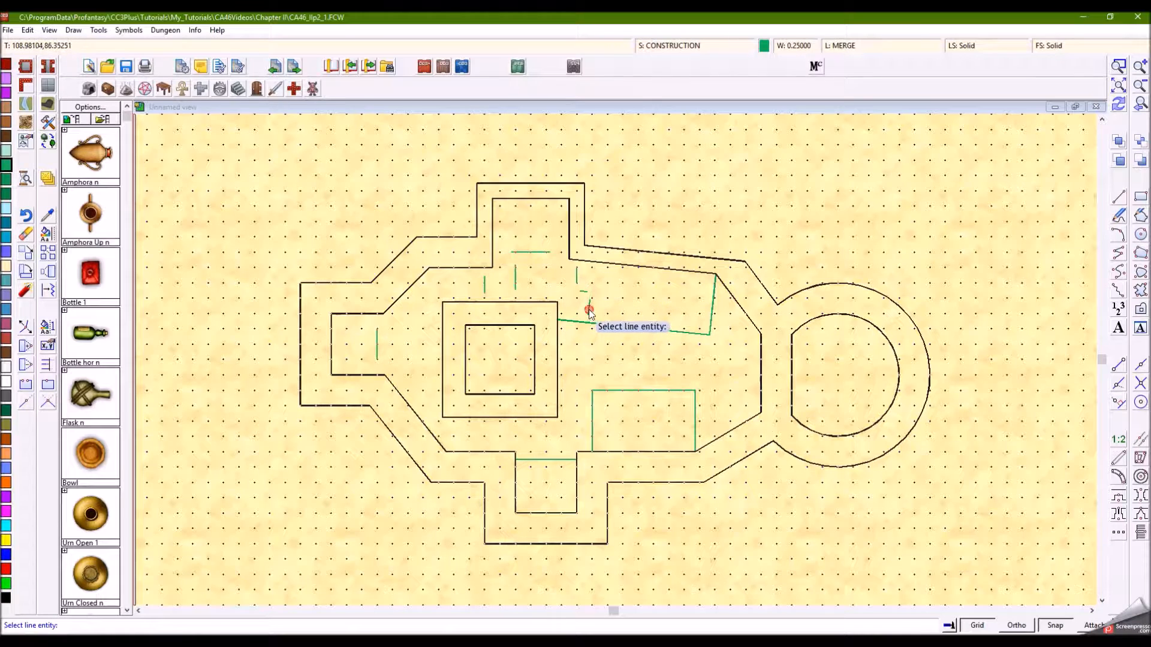
click(572, 326)
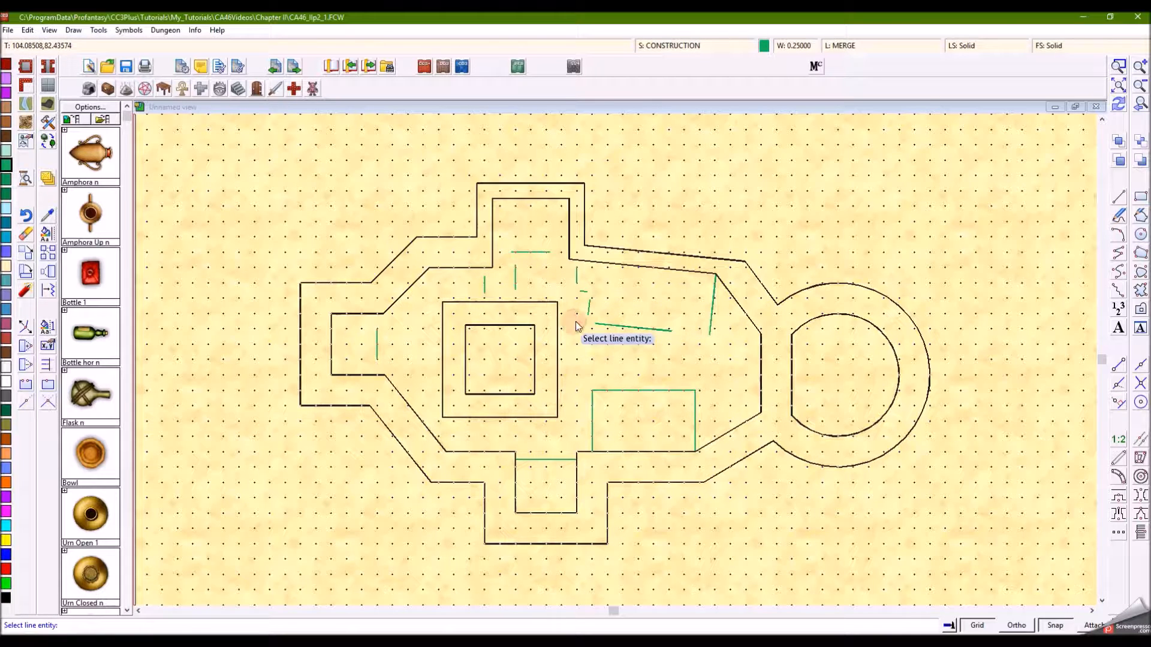
click(713, 308)
click(639, 391)
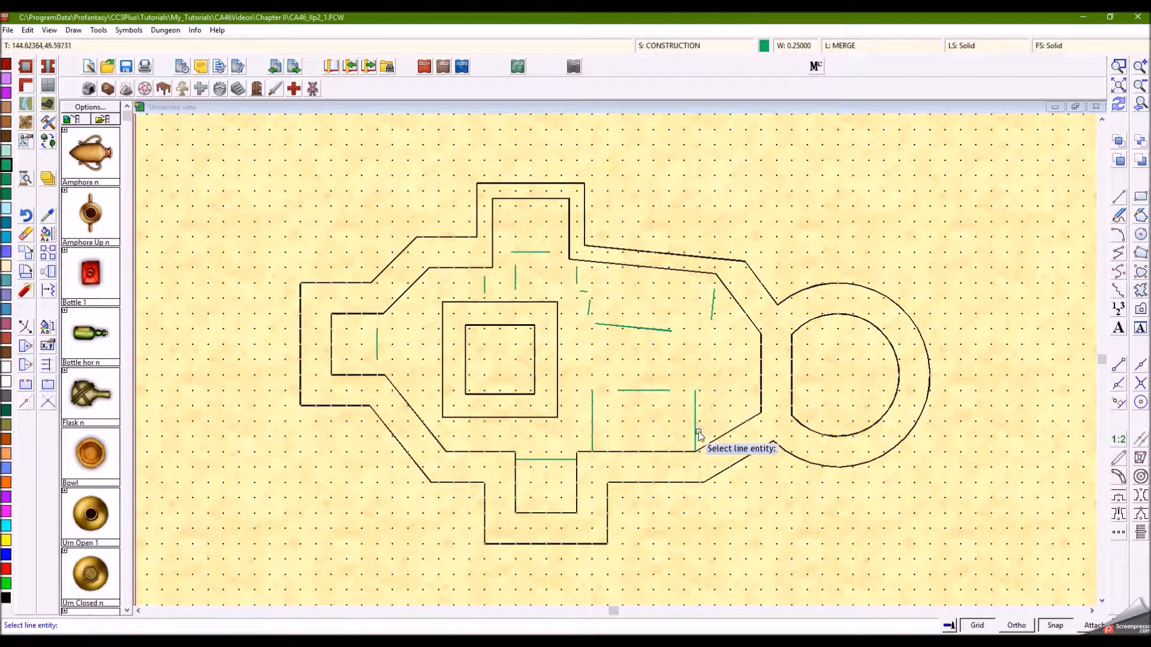
click(694, 426)
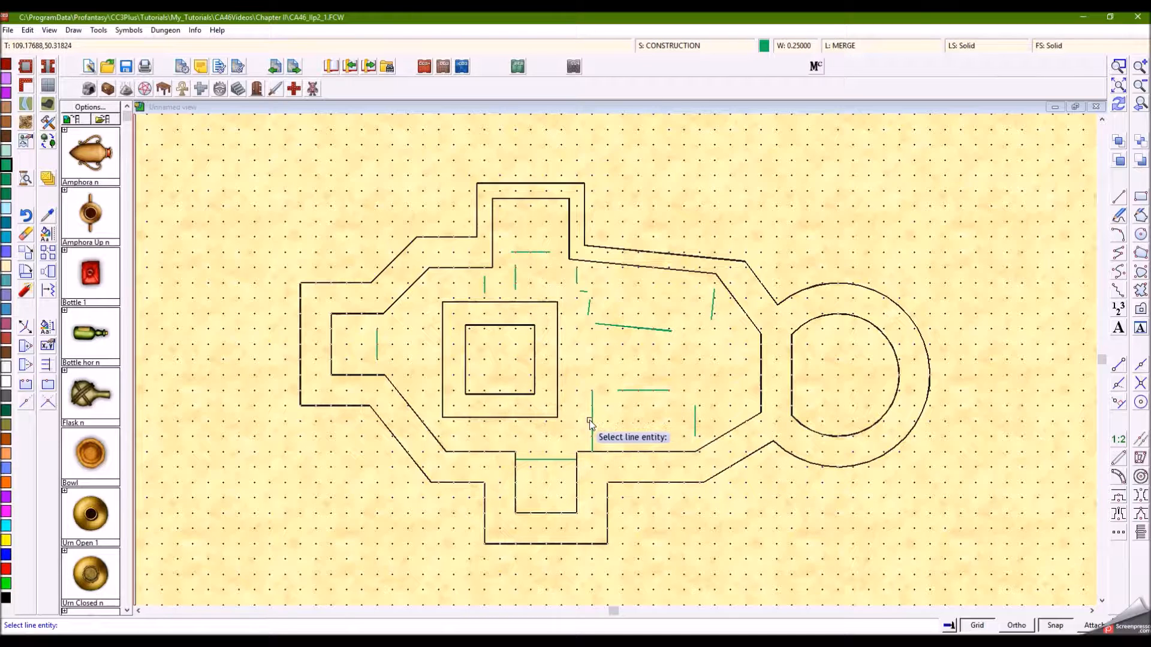
click(592, 421)
click(544, 457)
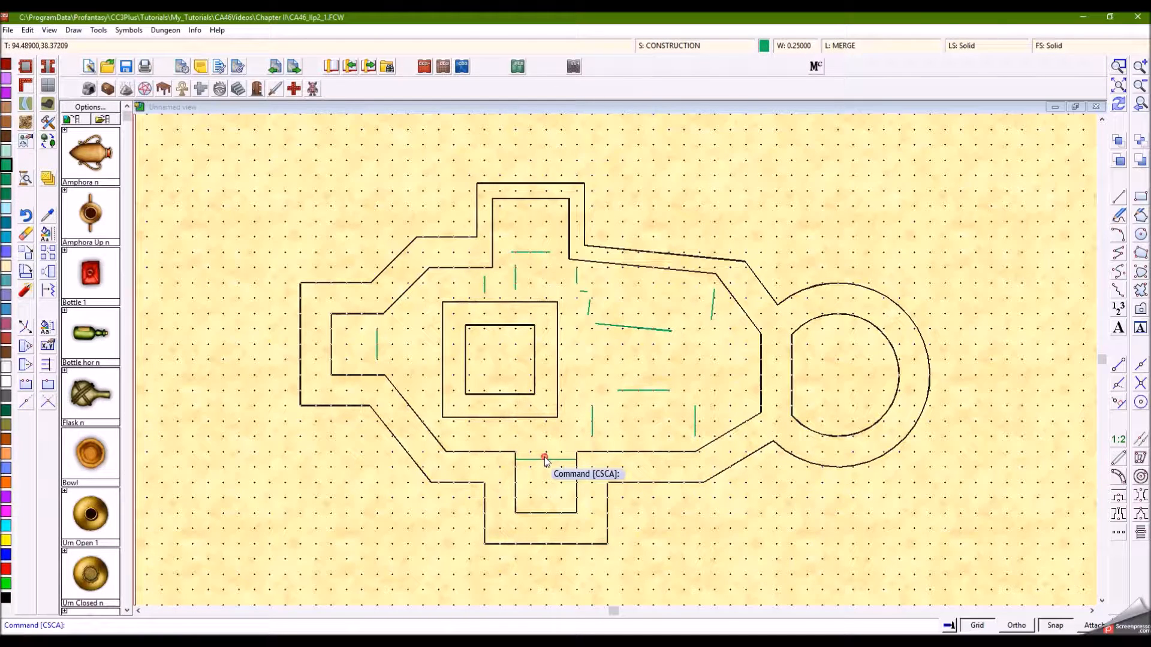
right_click(571, 440)
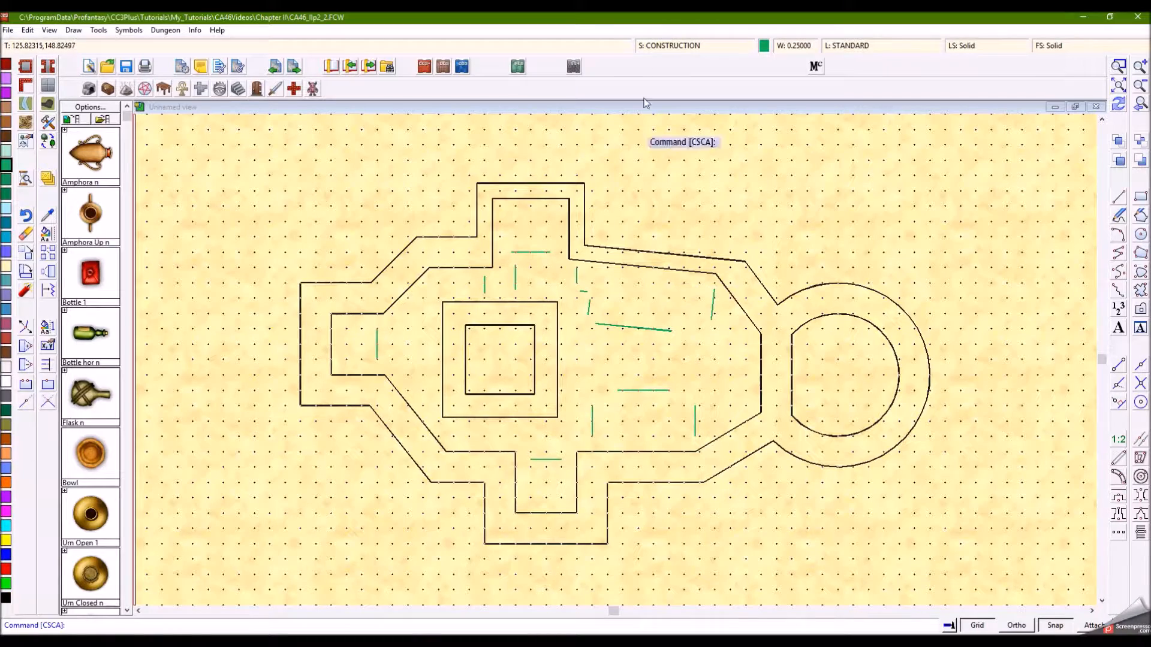
- Set the current drawing properties to the WALLS sheet, black colour and the WALLS layer
click(665, 48)
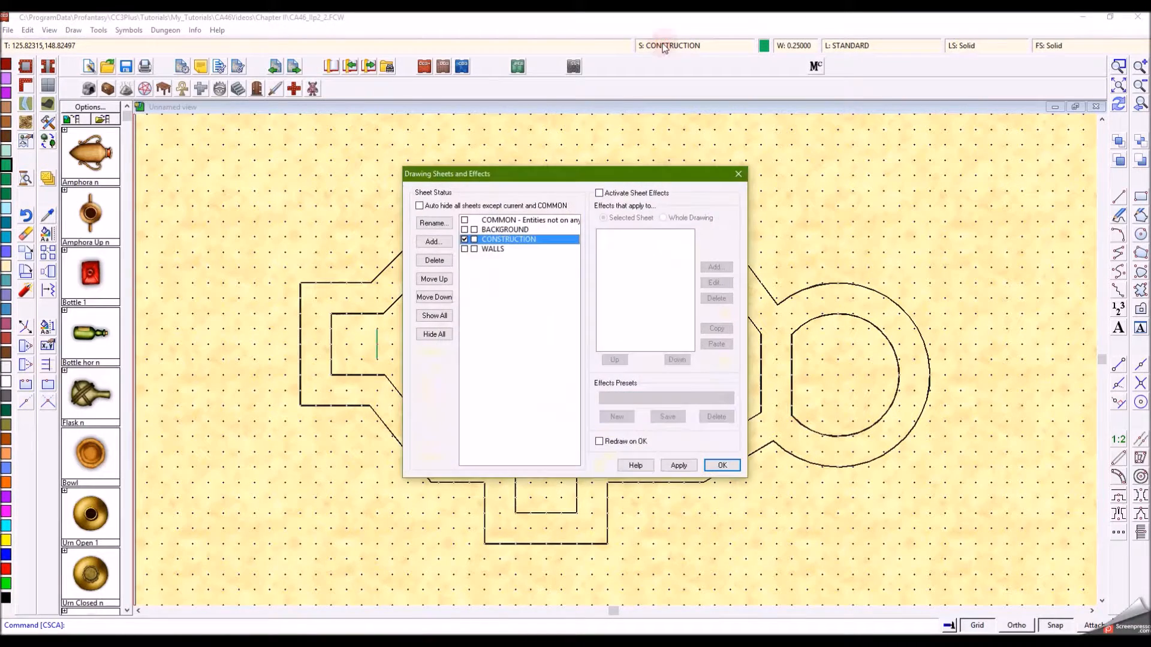
click(464, 248)
click(719, 464)
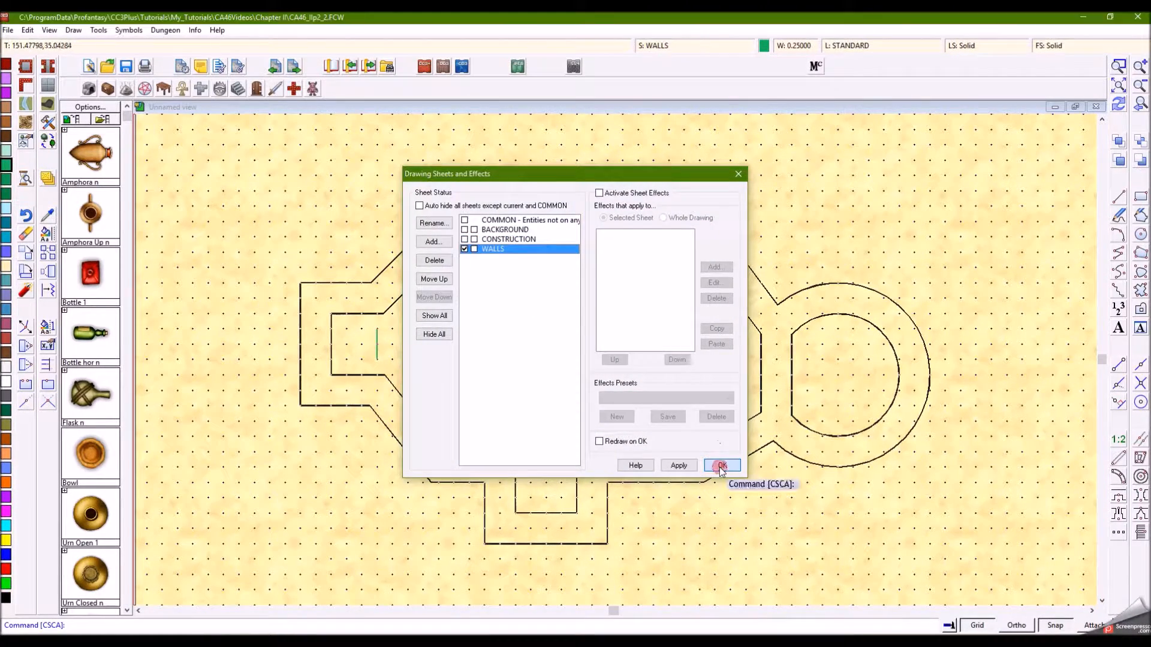
click(764, 46)
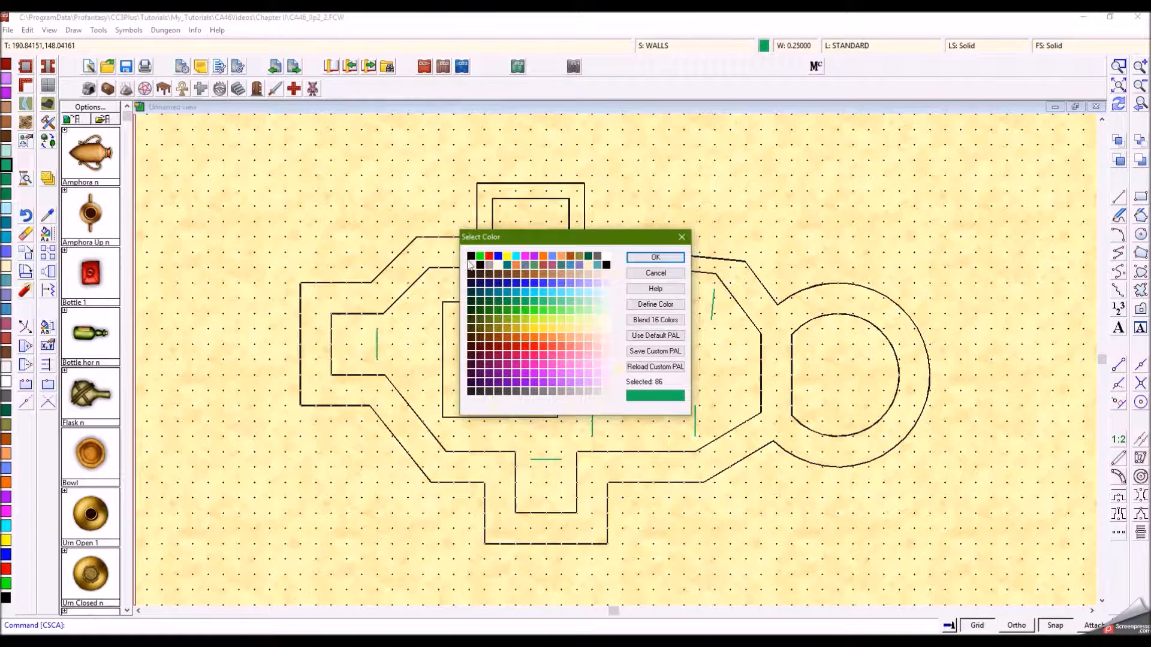
click(655, 259)
click(858, 45)
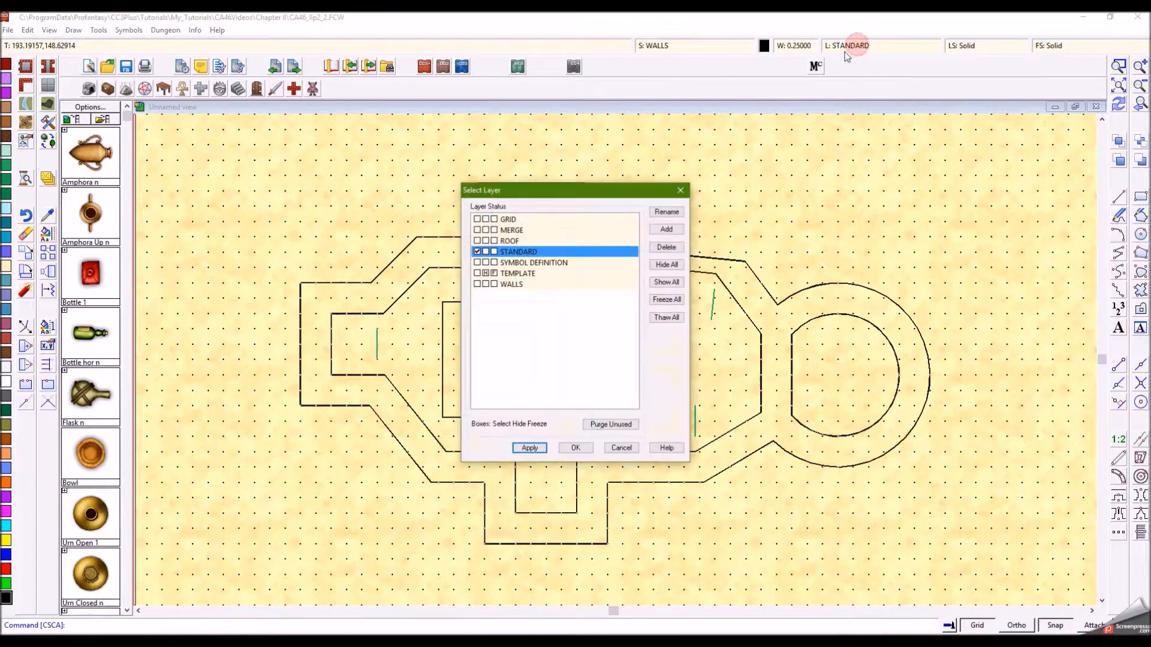
click(478, 286)
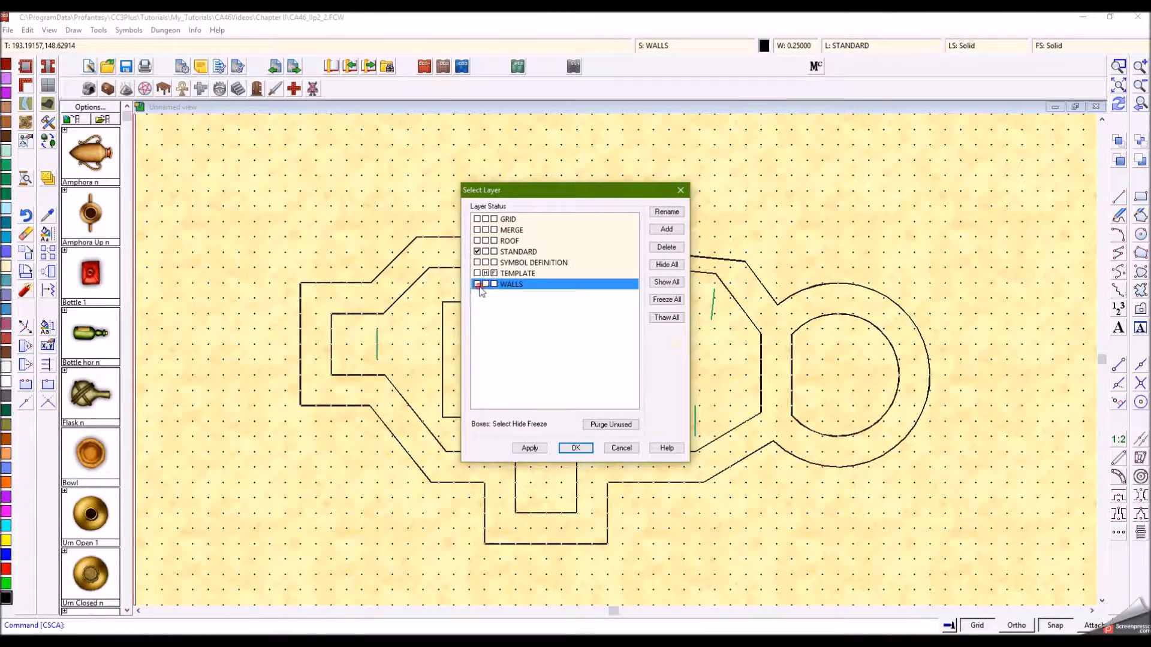
click(576, 449)
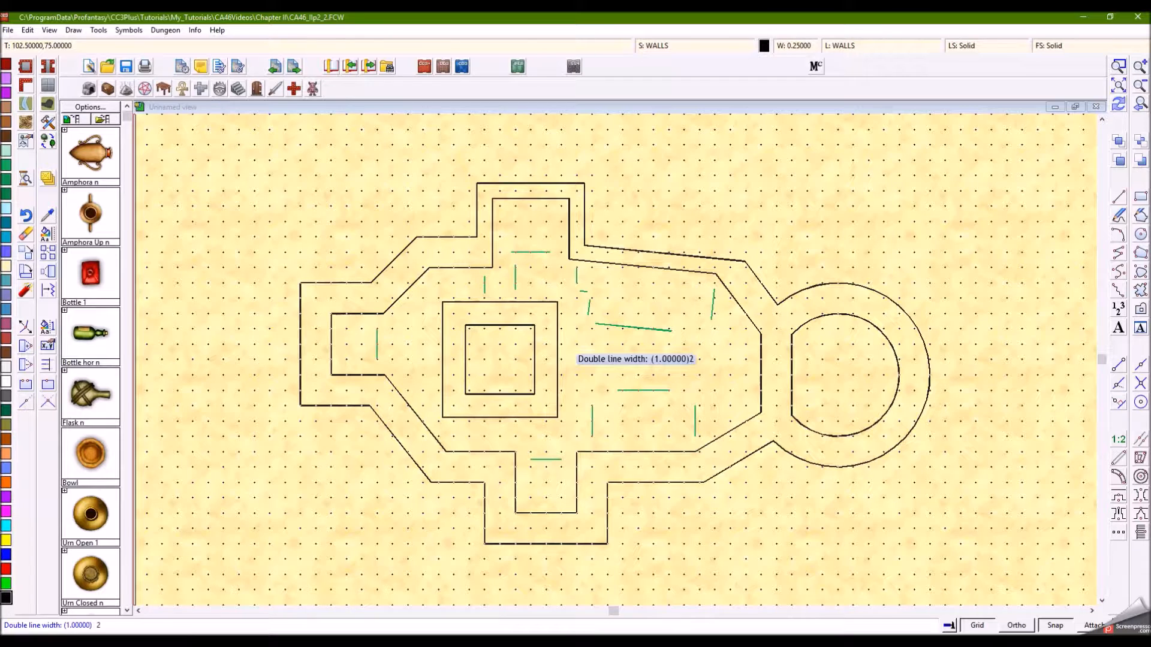
- Draw a double line 2 wide along the construction line northwest of the central square, from the inner north wall to the square's top edge
key(Return)
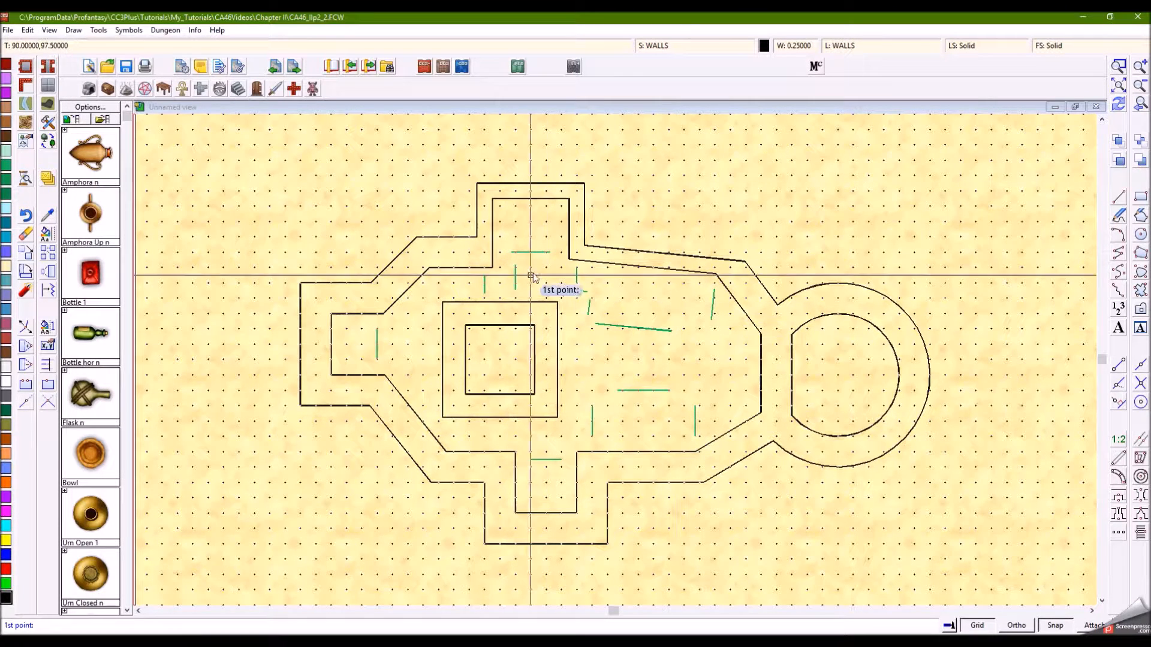
key(F6)
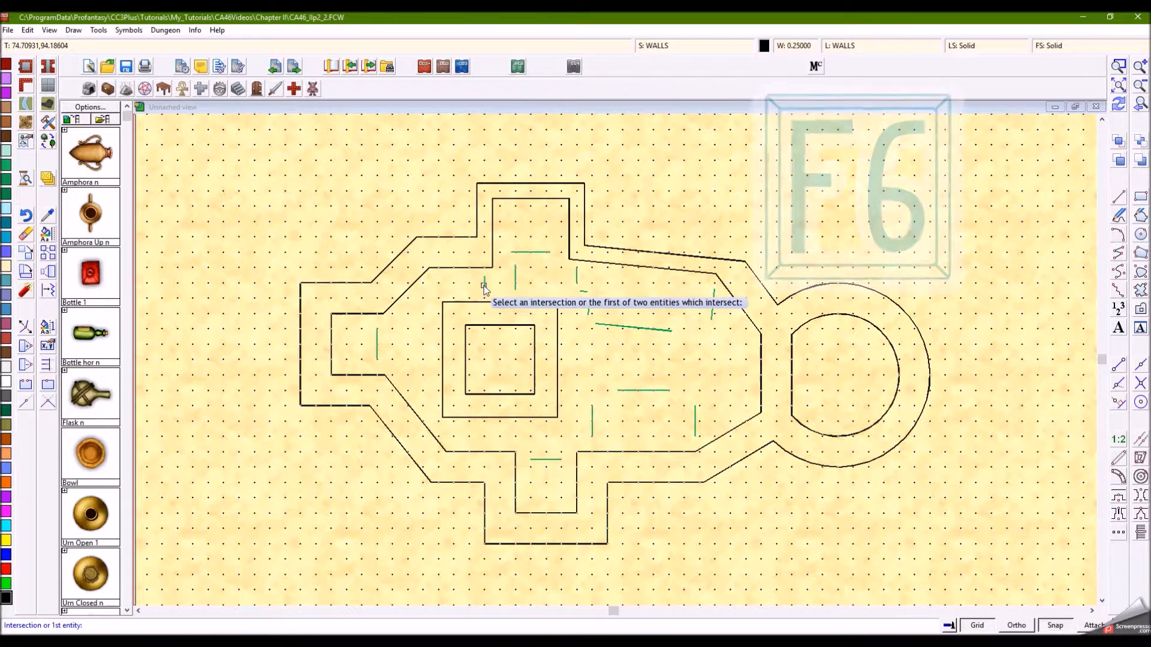
click(478, 268)
click(559, 269)
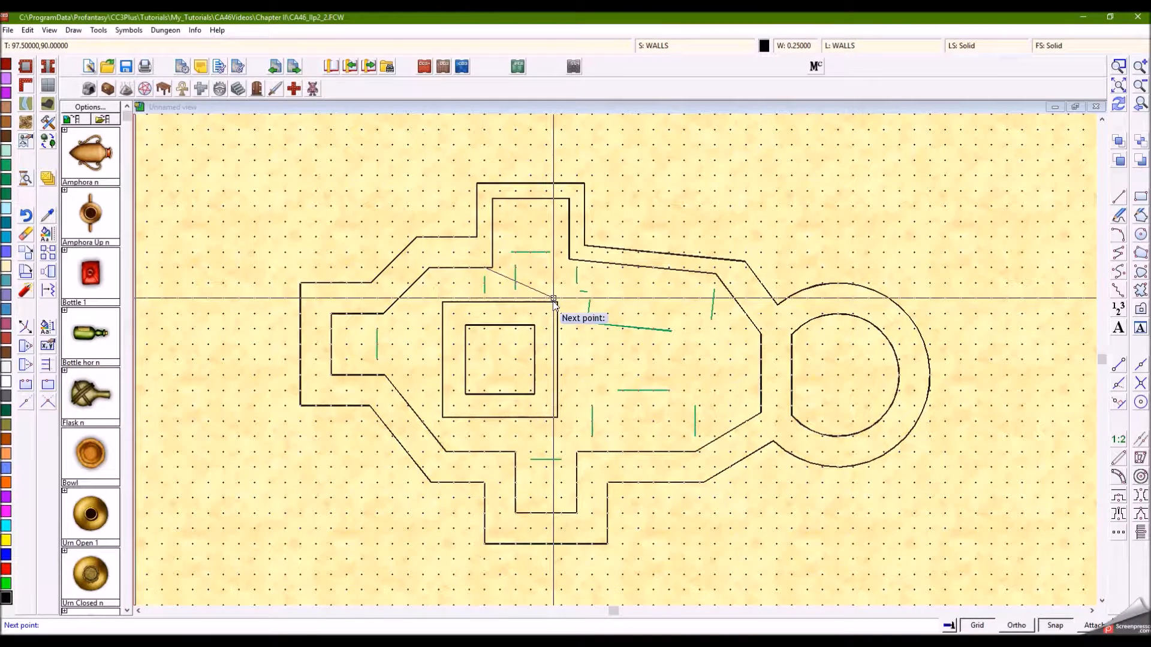
key(F6)
click(485, 288)
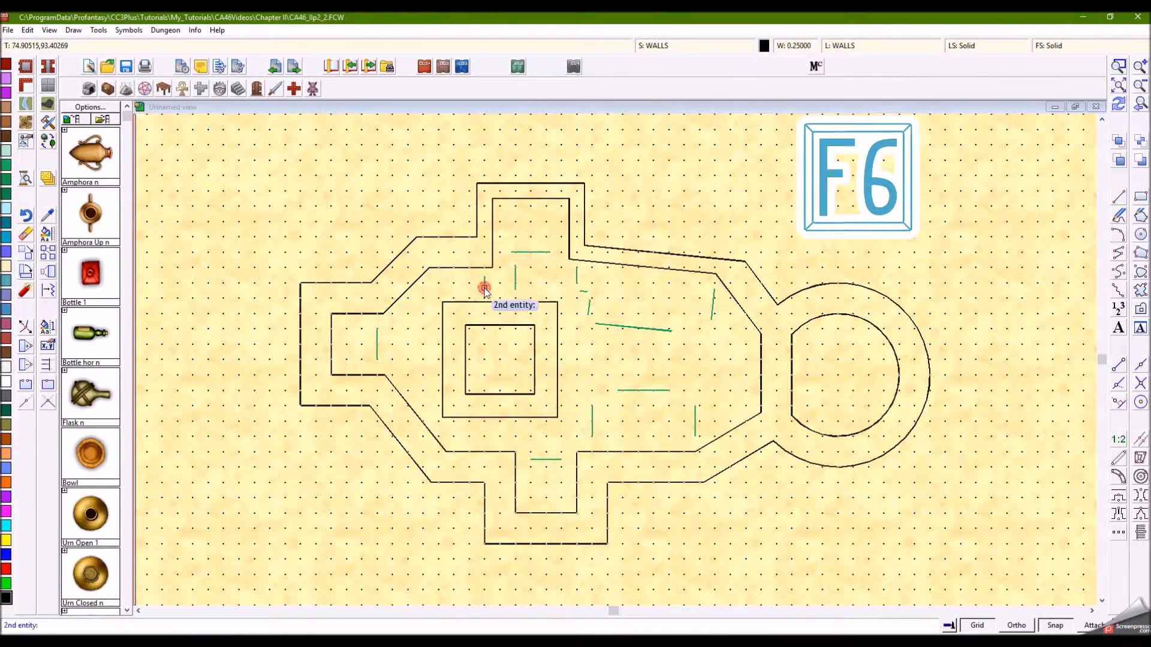
click(461, 302)
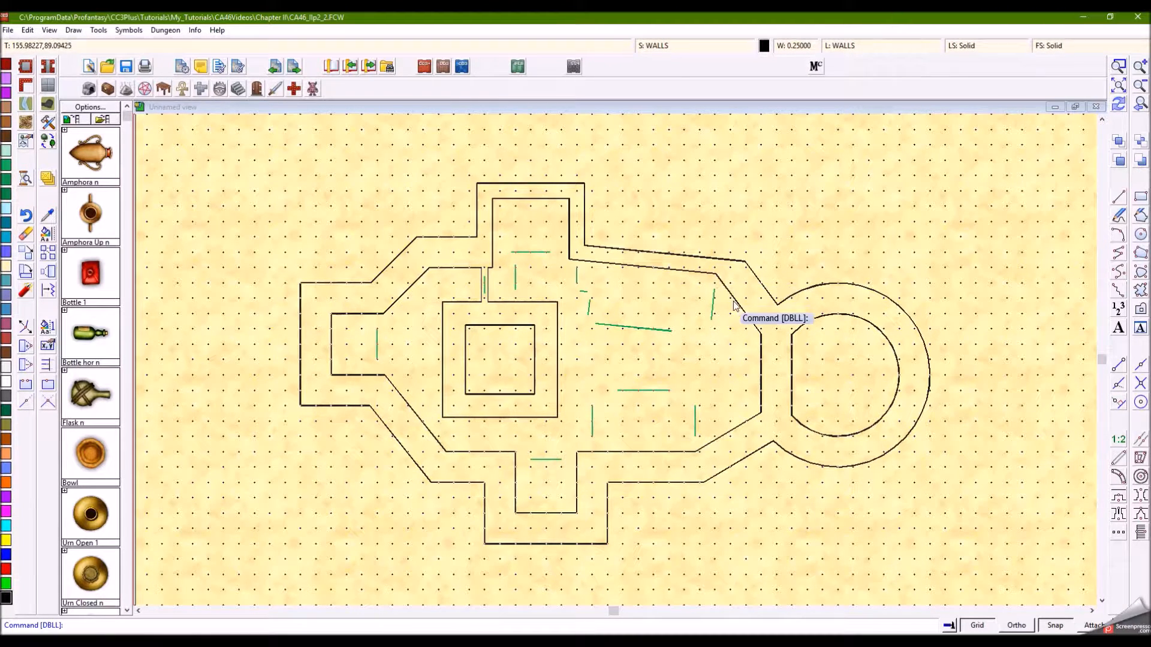
- Draw a 2-wide double line around the sloped room, from its northeast corner along the east and south construction lines to the central square's east edge
right_click(687, 306)
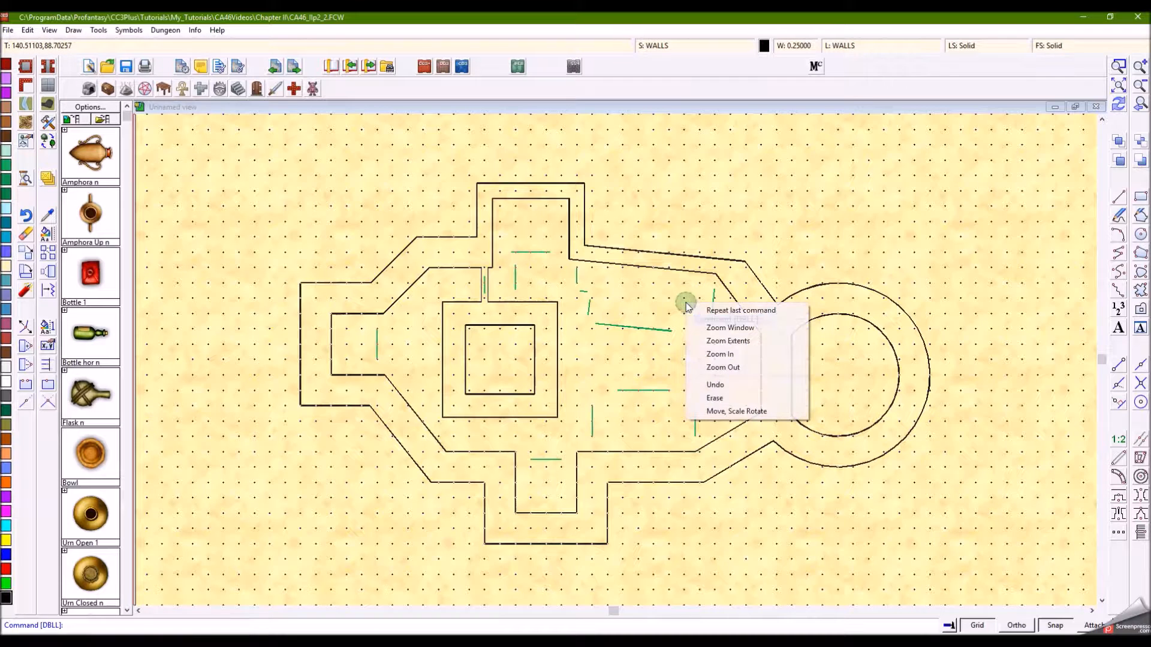
click(707, 309)
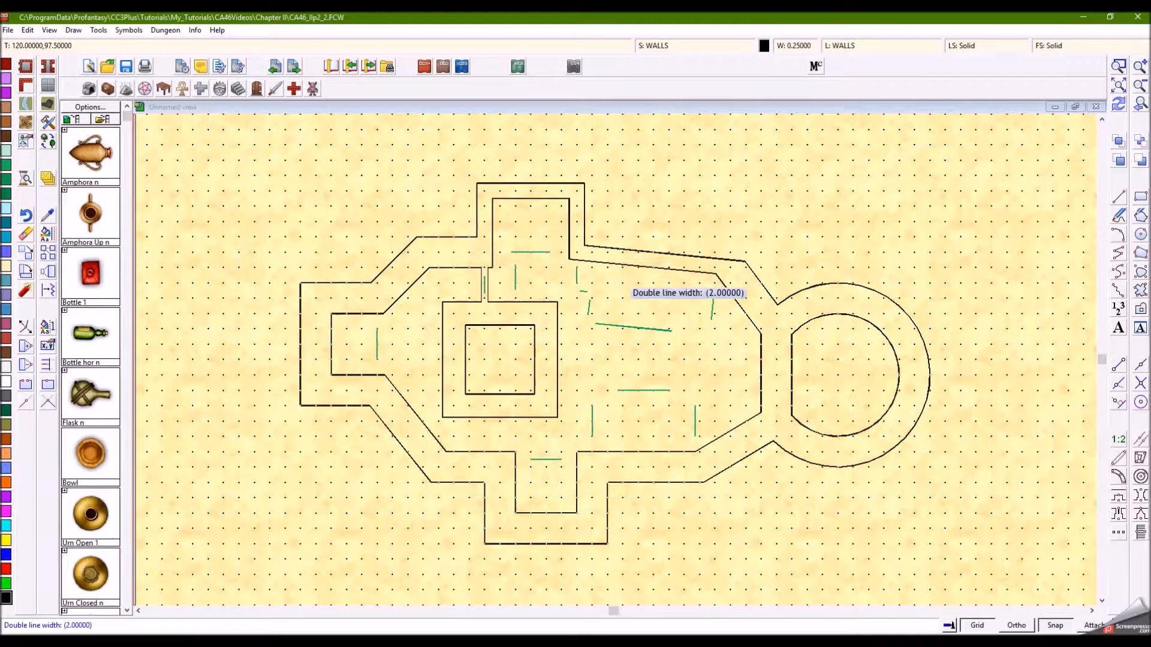
right_click(621, 277)
key(F6)
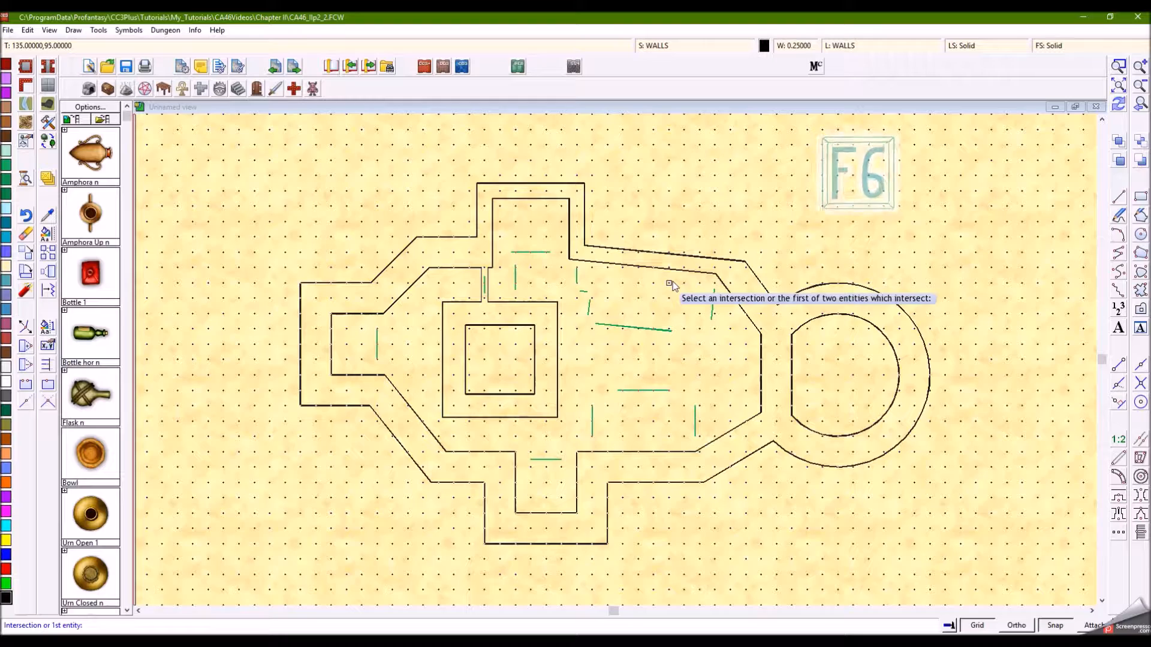
click(719, 302)
click(716, 304)
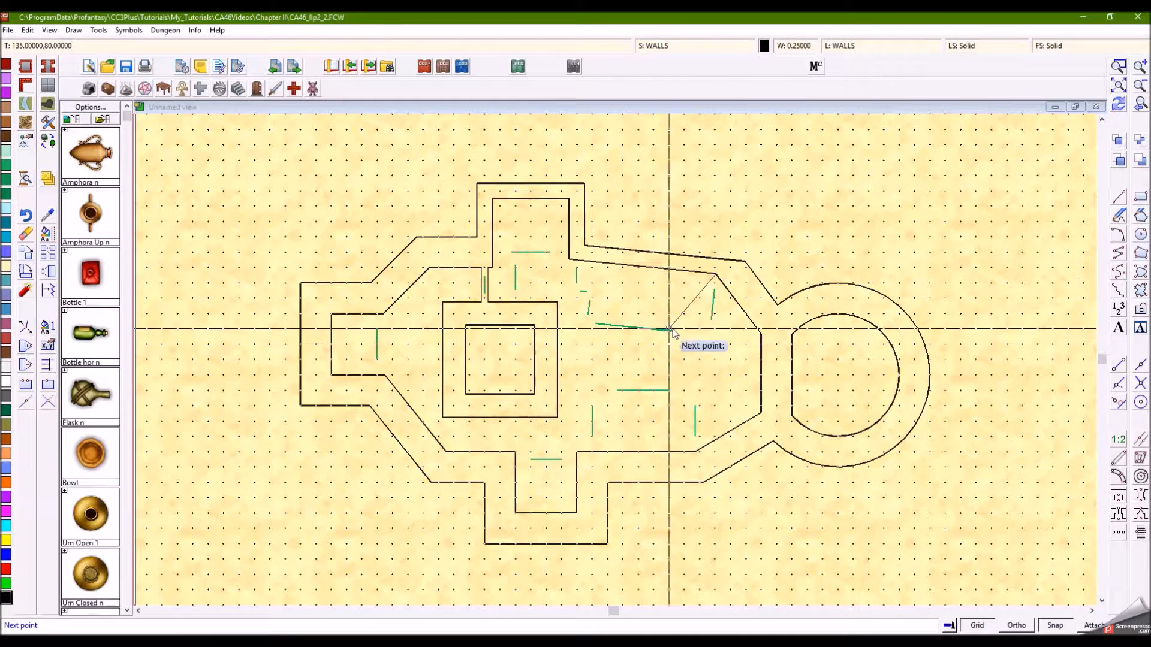
key(F6)
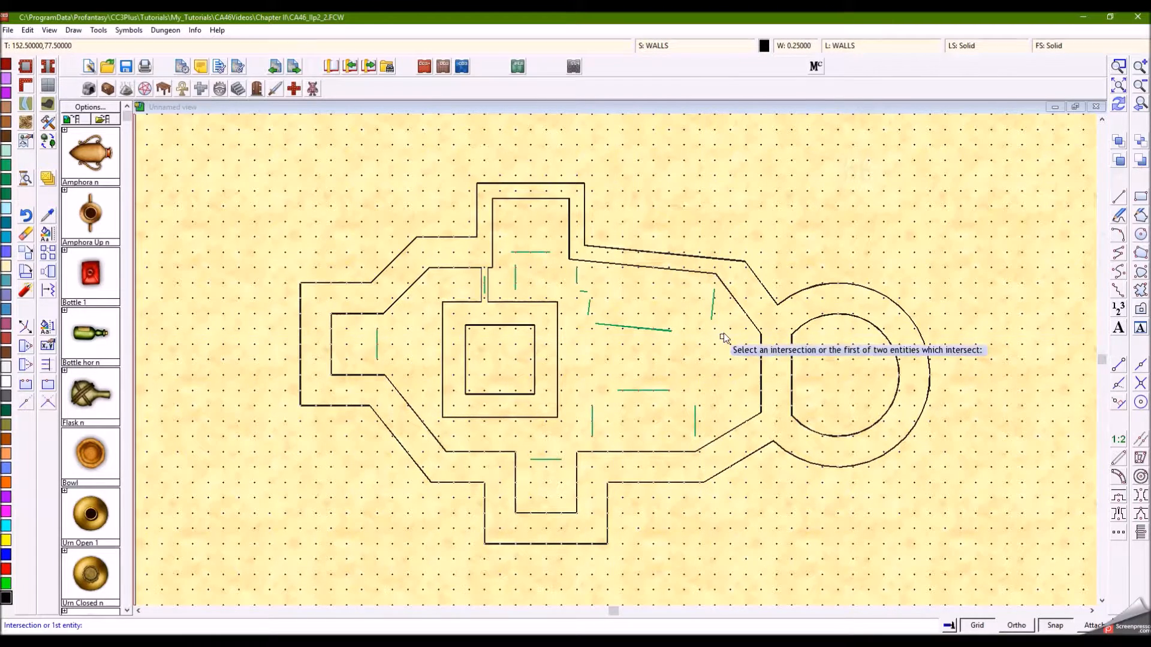
click(713, 309)
click(654, 329)
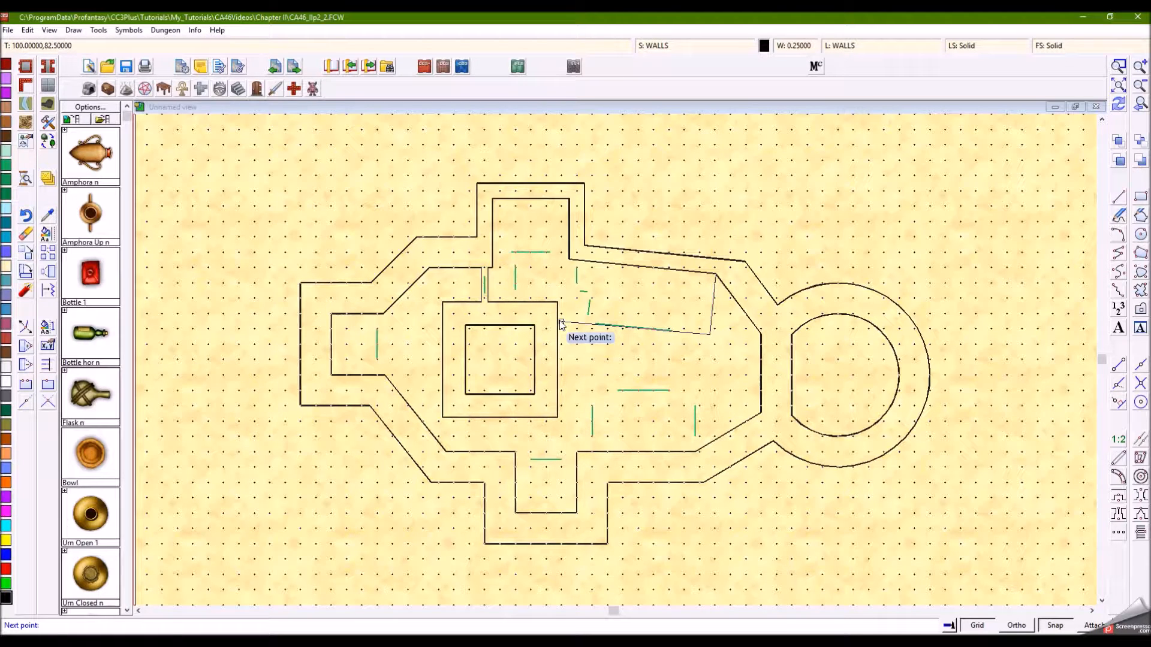
key(F6)
click(608, 326)
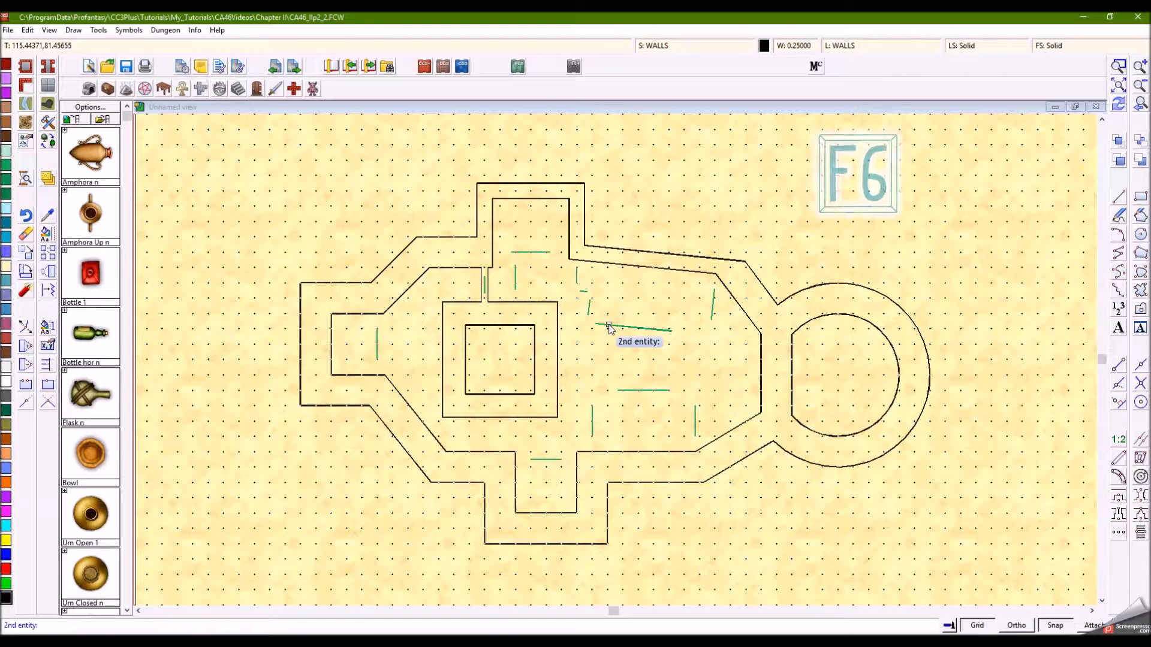
click(553, 321)
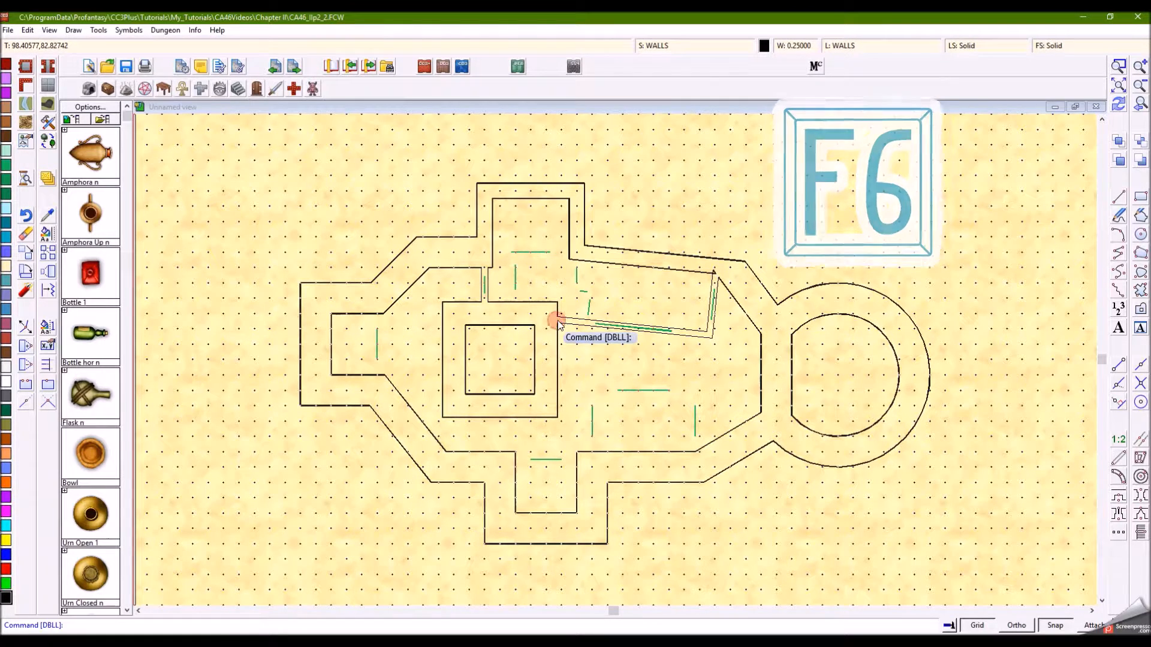
- Trim the sloped room's north wall and inner east wall line to their shared corner, and erase the leftover stub there
click(50, 405)
click(700, 274)
click(711, 285)
click(26, 235)
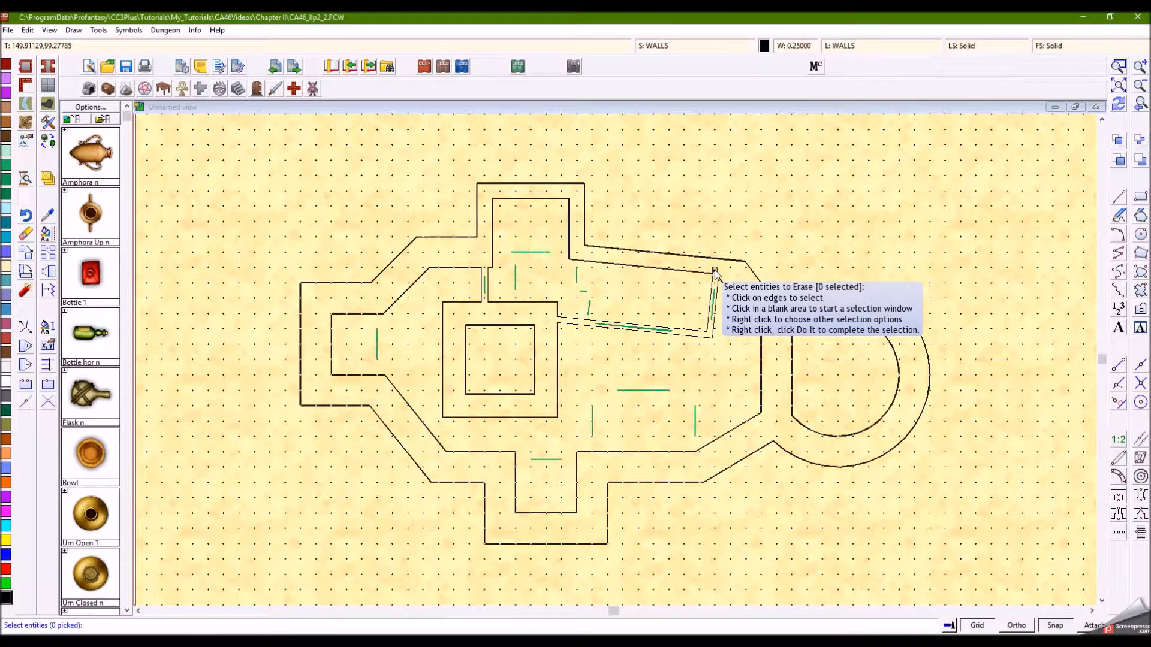
click(714, 271)
right_click(715, 330)
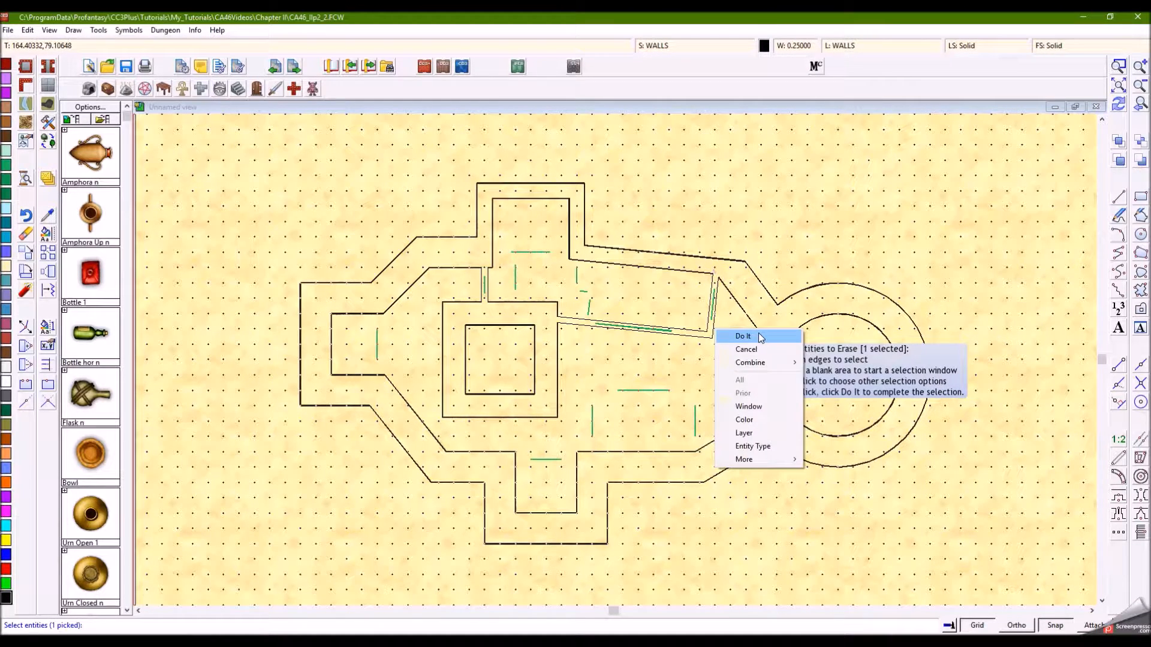
click(757, 334)
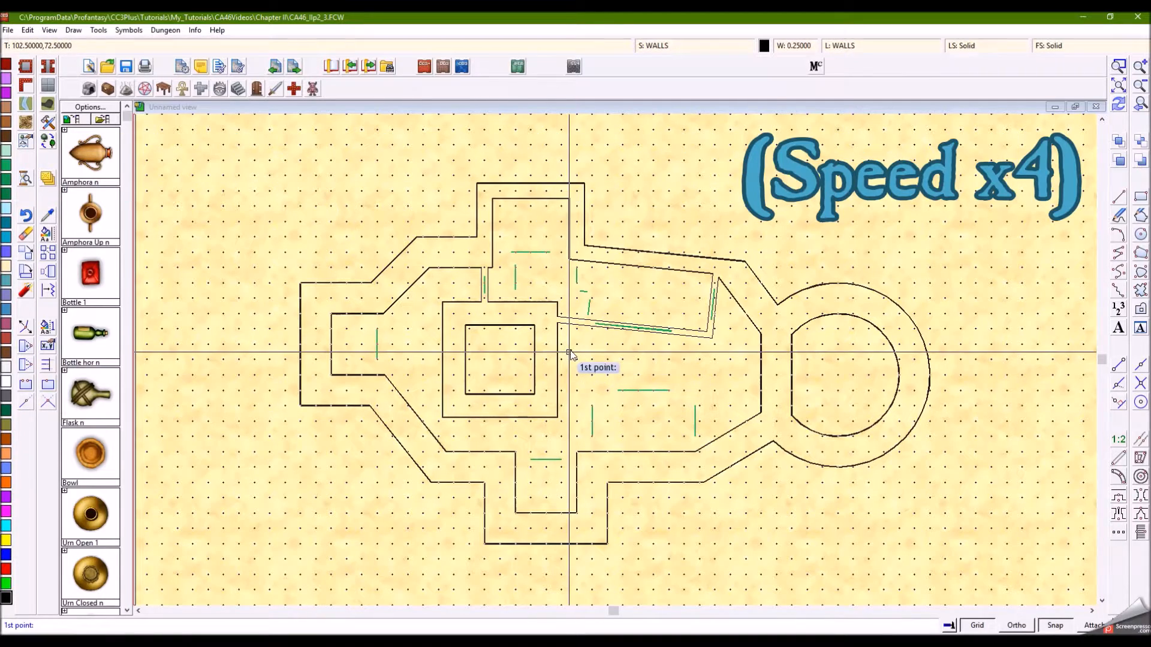
- Draw 2-wide double lines along the west and south construction lines, closing off the west and south alcoves from the central area
click(366, 314)
click(372, 375)
right_click(373, 375)
click(544, 460)
click(515, 463)
click(537, 459)
click(576, 460)
right_click(590, 456)
right_click(590, 456)
- Draw a 2-wide double line around the southeast room, following its west, north and east construction lines between points on the inner south wall
right_click(599, 426)
key(F8)
click(592, 433)
click(598, 452)
key(F8)
click(591, 415)
click(624, 390)
key(F8)
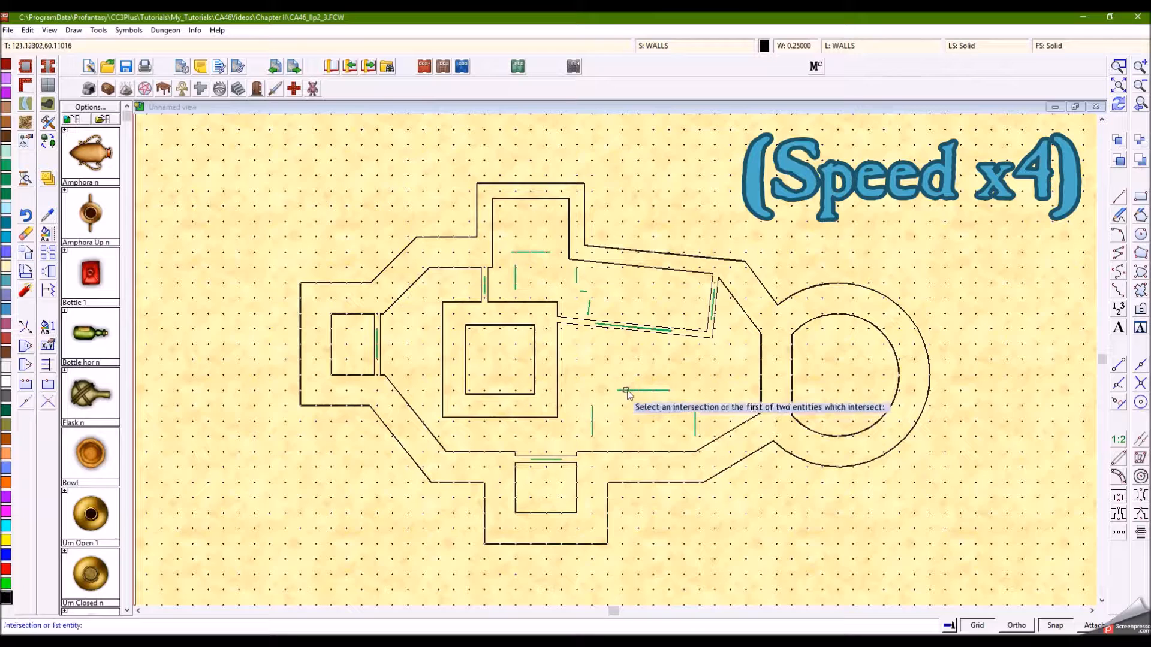
click(695, 413)
click(683, 452)
right_click(724, 453)
- Draw the sloped room's stepped west wall as a 2-wide double line from its south wall to its north wall along the construction lines
right_click(595, 310)
right_click(595, 307)
key(F8)
click(589, 309)
click(582, 321)
key(F8)
click(589, 305)
click(585, 292)
key(F8)
click(585, 292)
click(577, 277)
key(F8)
right_click(529, 258)
- Draw a 2-wide double line along the north room's construction line, between its inner east and west walls
key(F8)
click(529, 252)
click(568, 248)
key(F8)
click(519, 252)
click(492, 251)
right_click(531, 285)
- Draw a 2-wide double line along the vertical construction line, from the north room's new south wall to the central square's top edge
click(515, 279)
click(506, 256)
key(F8)
click(515, 285)
click(514, 302)
right_click(515, 300)
- Trim the southeast room's outer east wall line to the diagonal inner wall, and erase the leftover stub at that corner
right_click(629, 336)
click(642, 373)
click(48, 402)
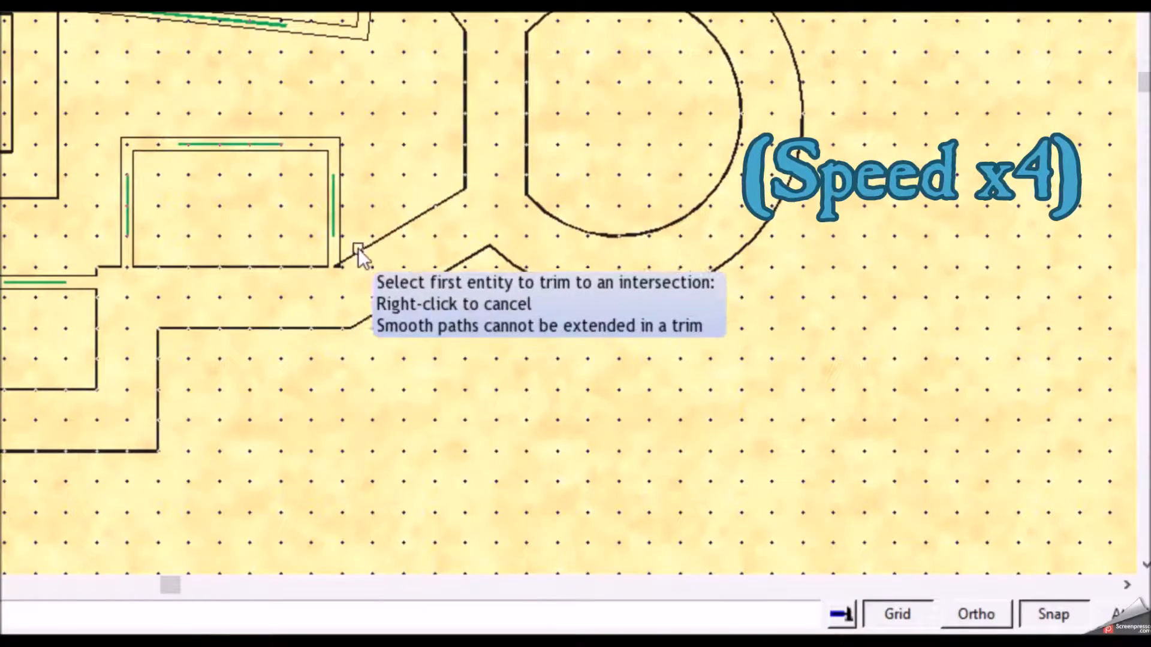
click(707, 443)
click(698, 444)
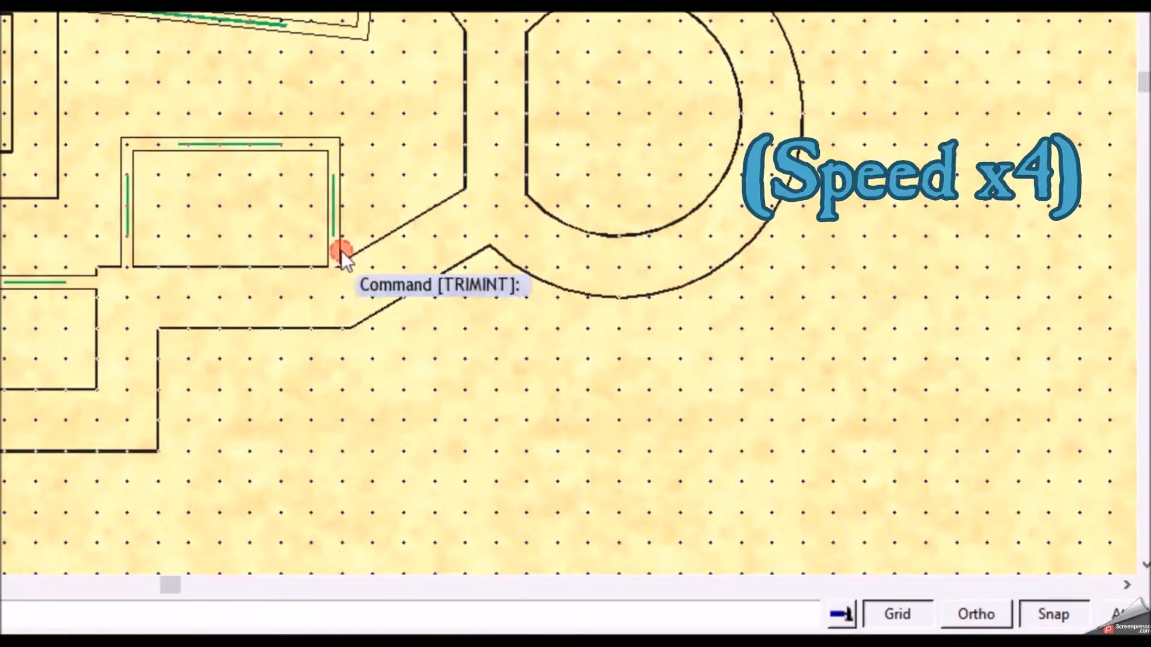
click(20, 293)
click(335, 268)
right_click(337, 266)
click(331, 283)
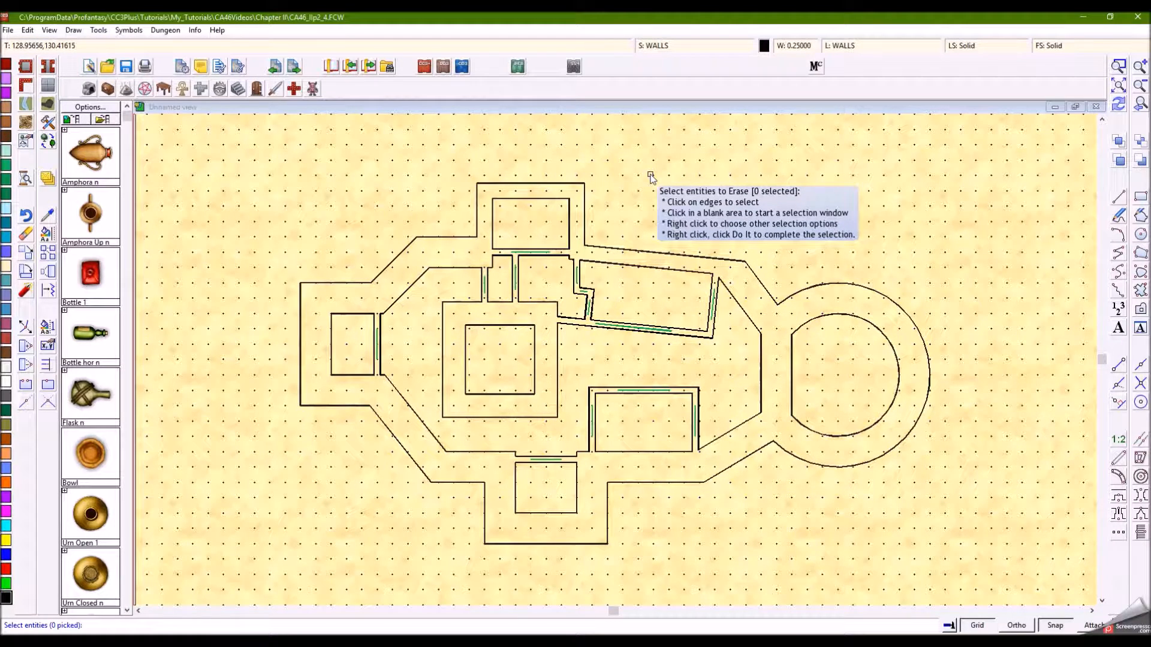
- Erase all the green construction lines by selecting them by colour, and redraw the view
key(c)
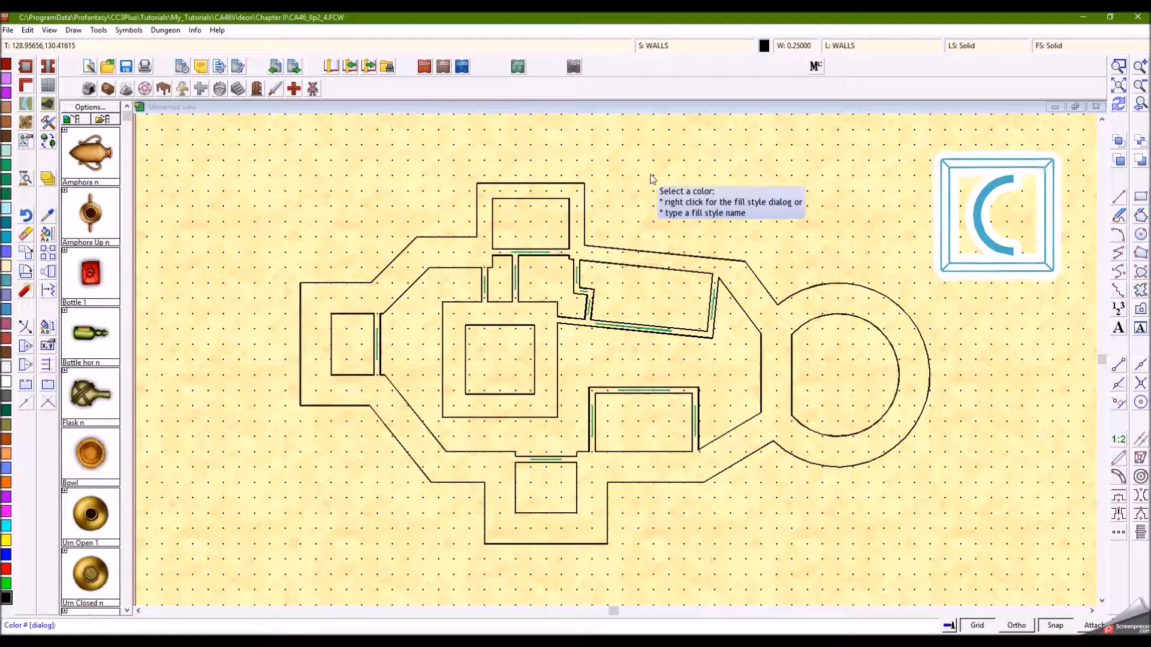
click(6, 166)
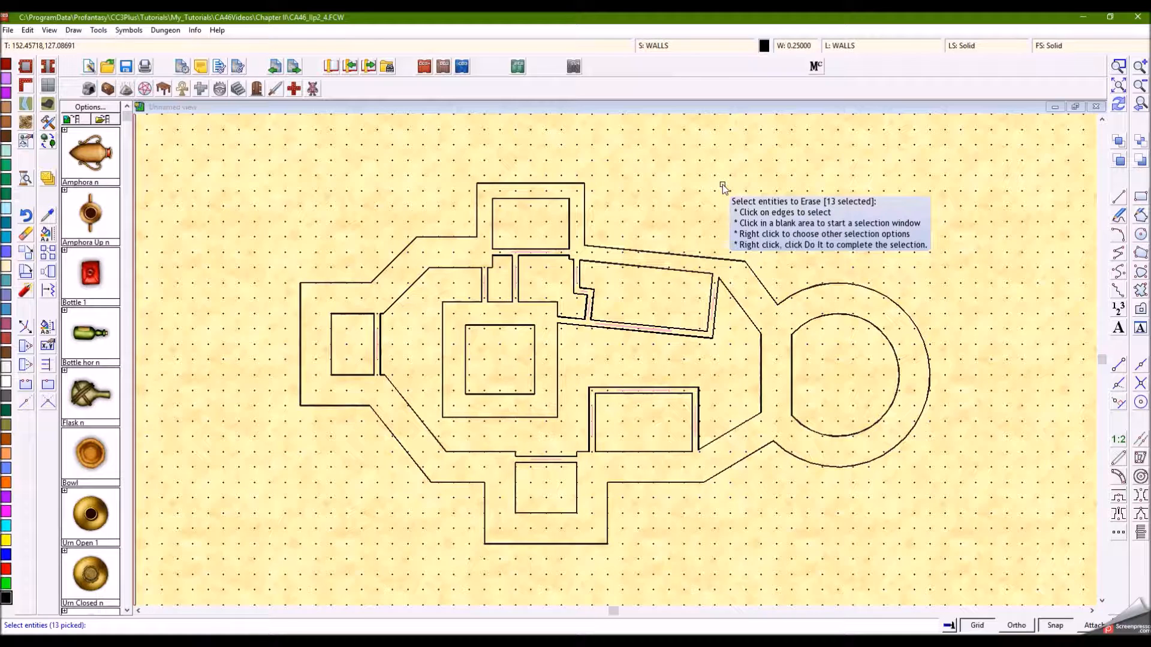
key(d)
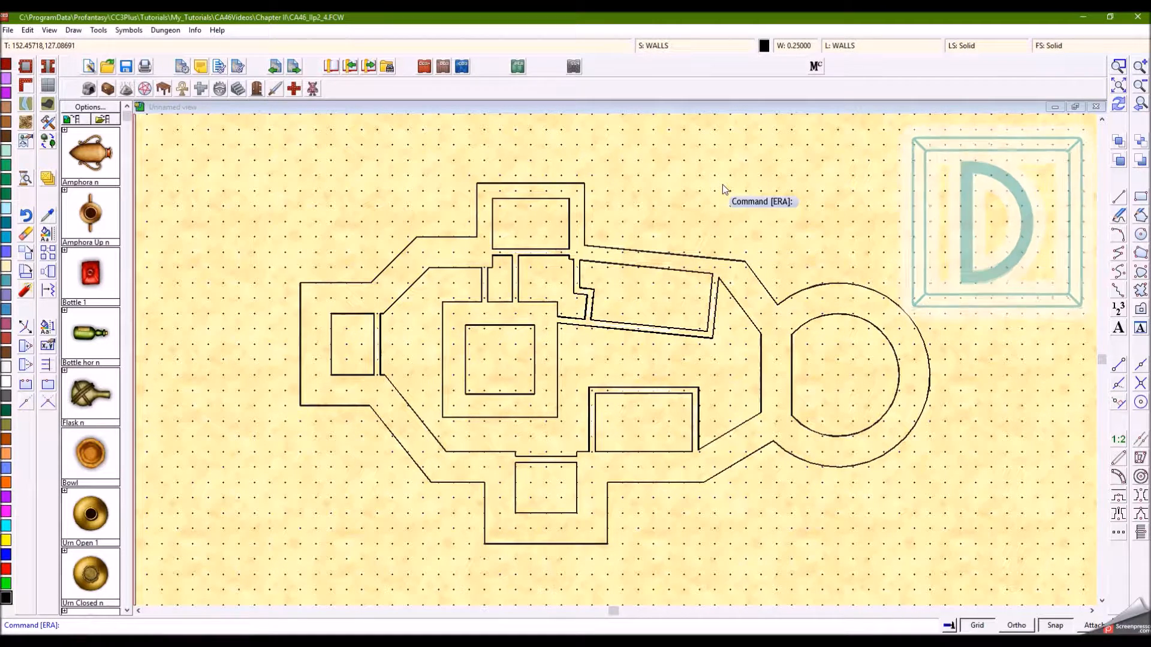
click(1118, 103)
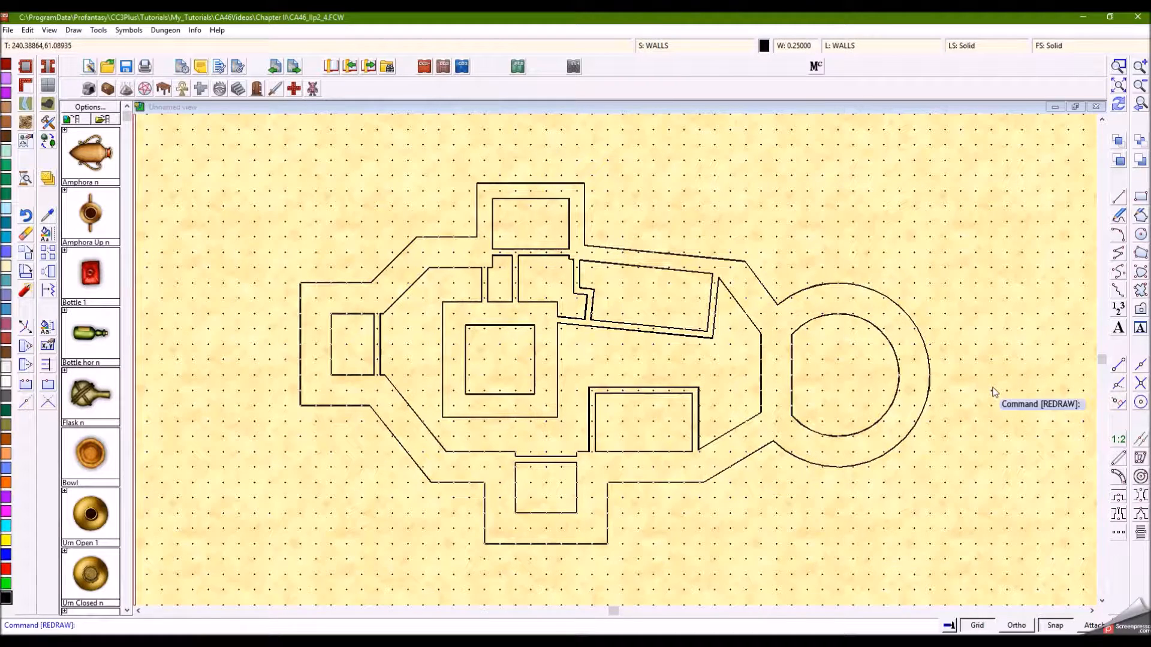
- Save a copy of the drawing in the Chapter II folder as Caslte Walls
click(7, 31)
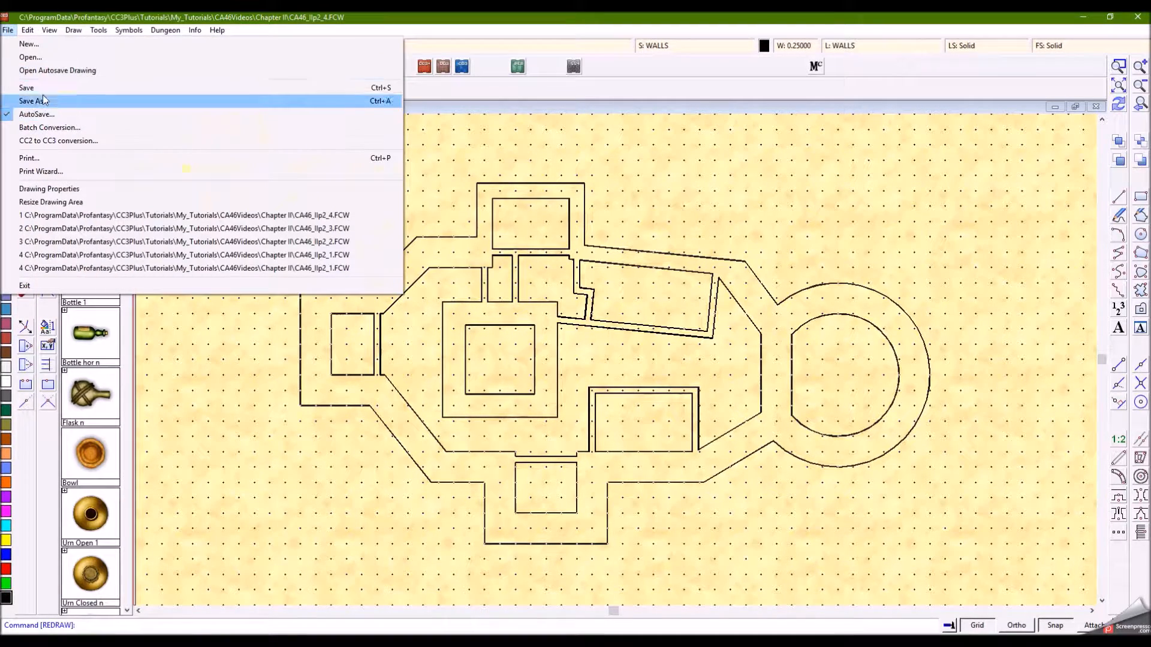
click(39, 102)
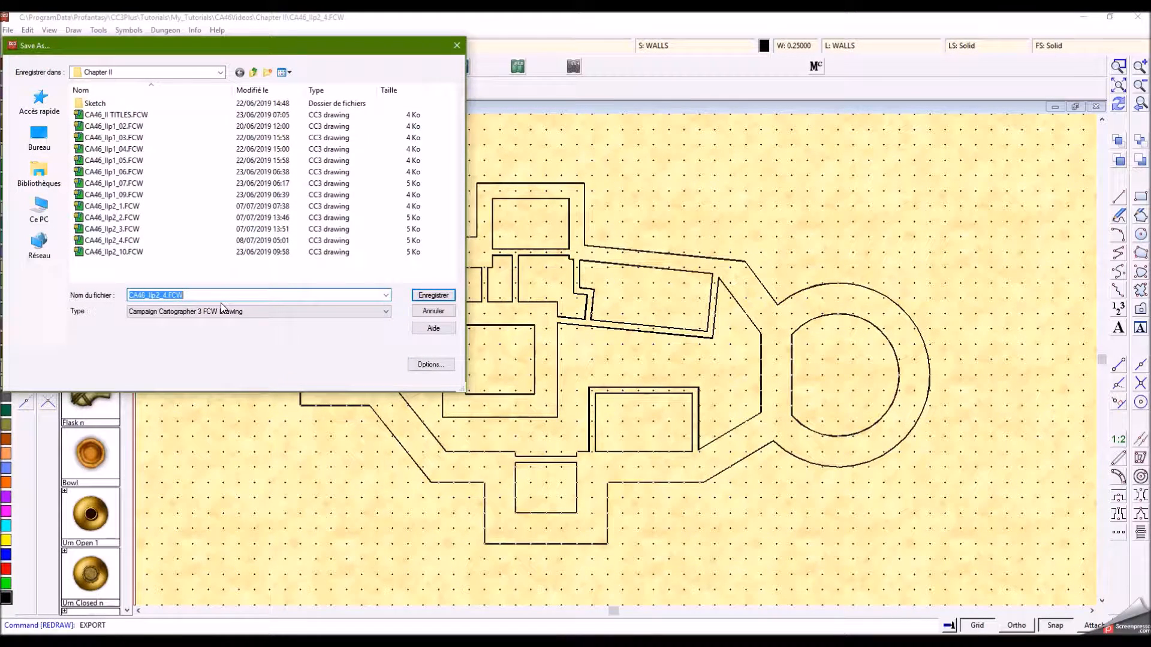
text(Caslte Walls)
click(435, 296)
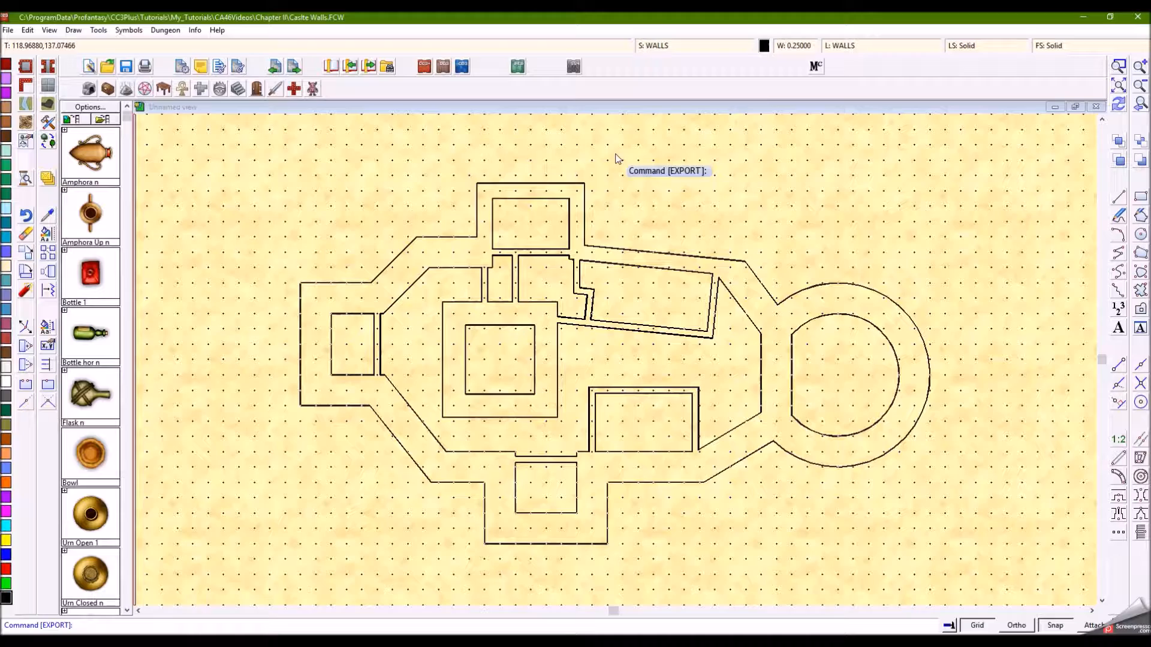
- Save another copy of the drawing in the Chapter II folder as Level 1_0
click(4, 33)
click(49, 104)
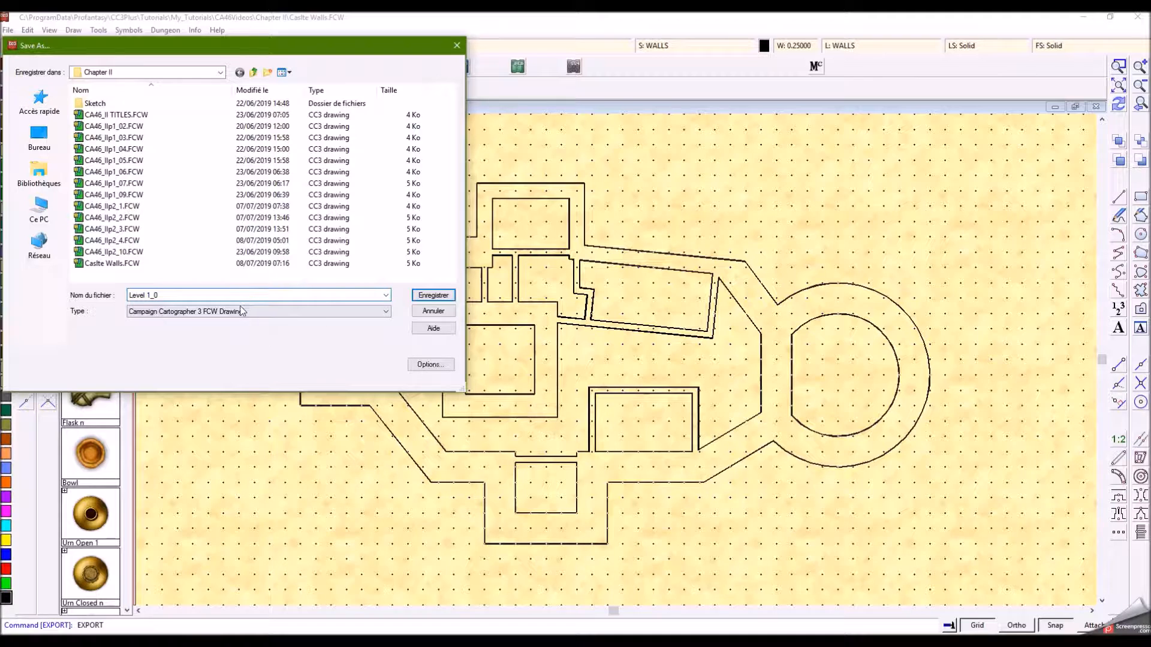
click(432, 296)
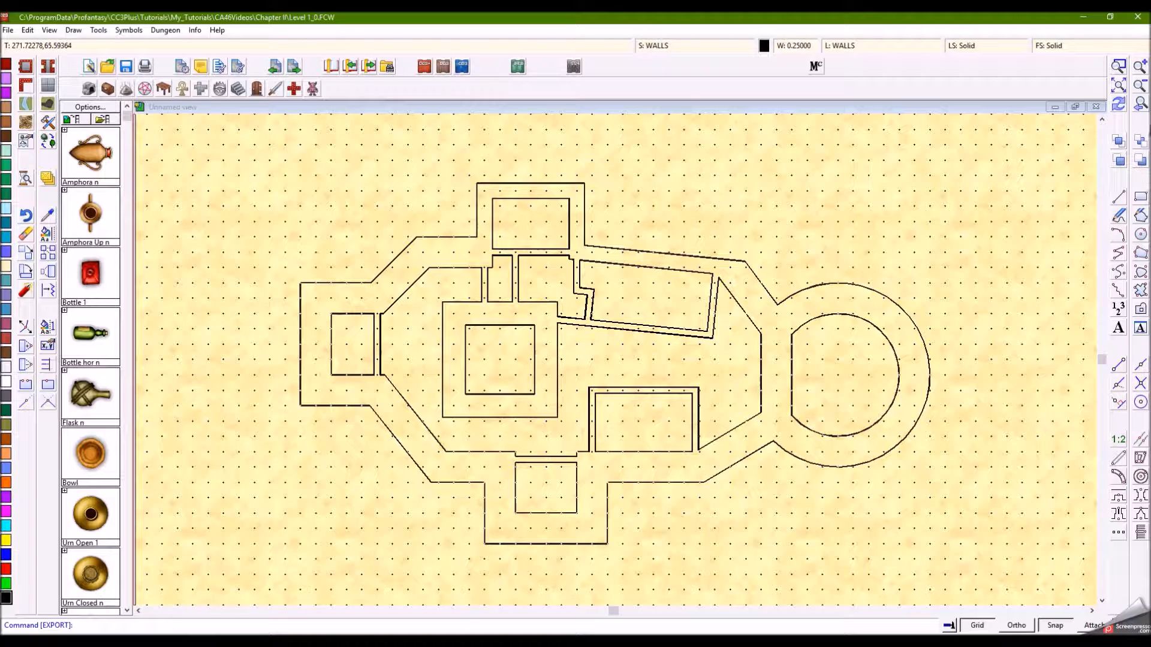
- On the CONSTRUCTION sheet, draw an orange line into the room below the north room, perpendicular to that room's north wall
click(1119, 66)
click(430, 160)
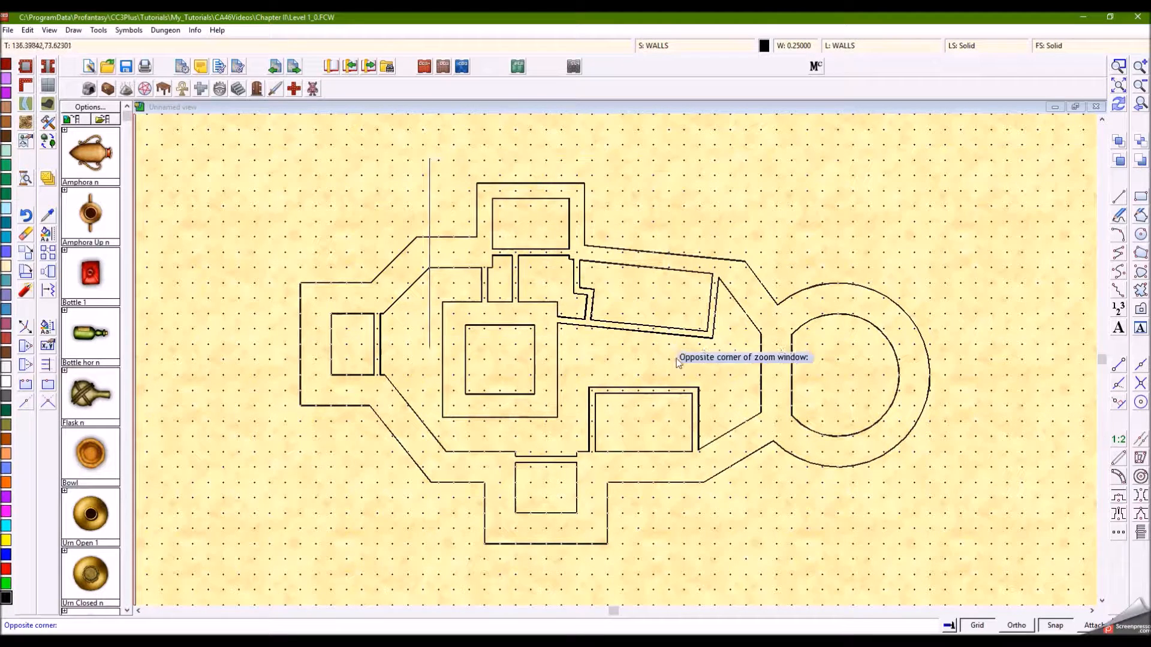
click(674, 354)
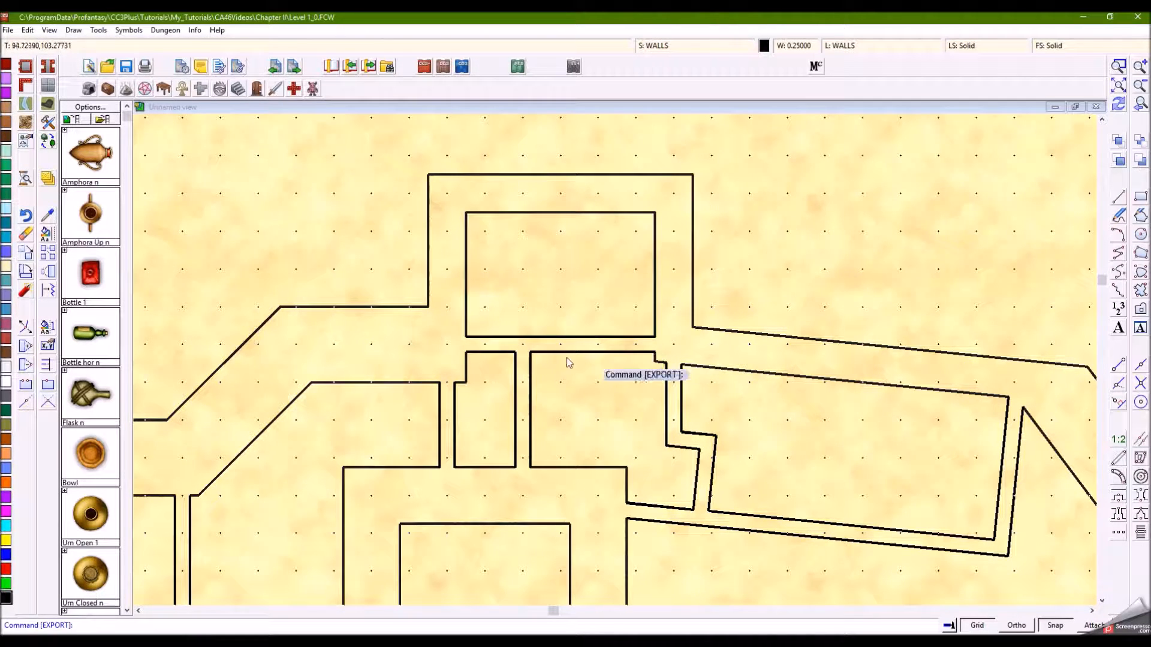
click(674, 46)
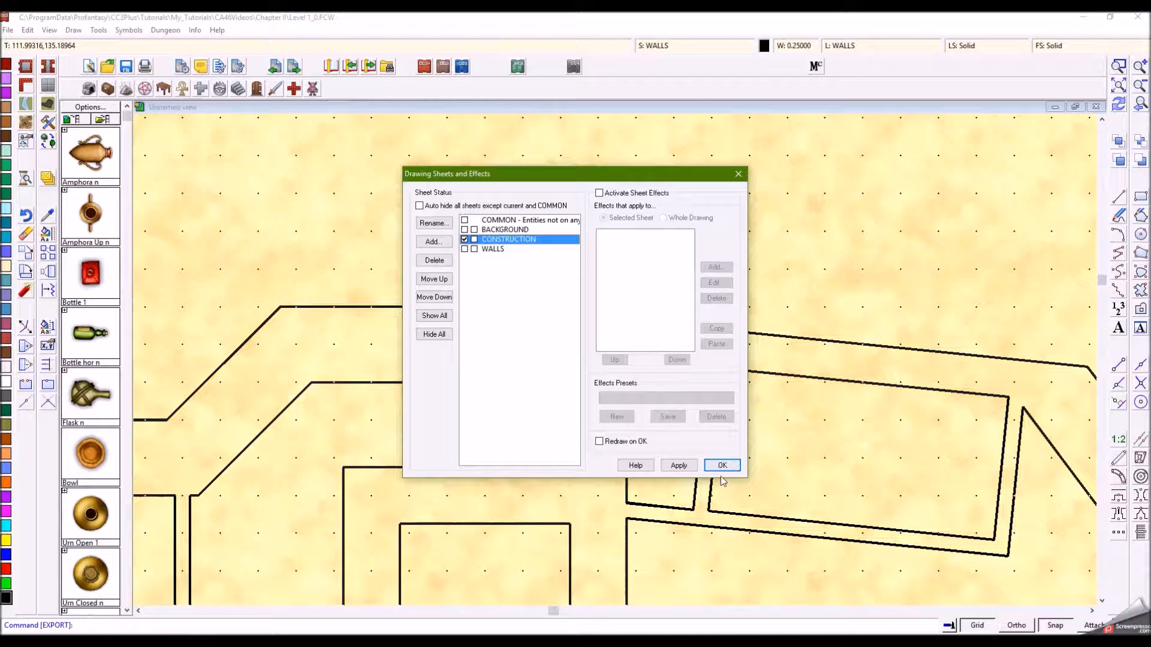
click(722, 465)
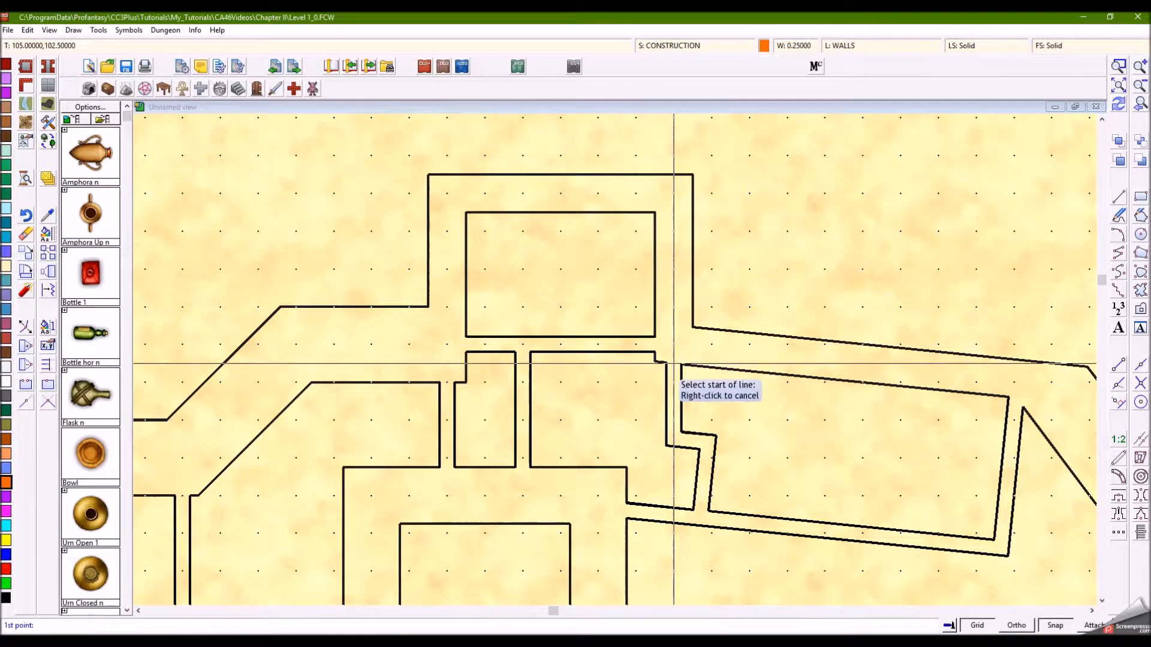
click(595, 353)
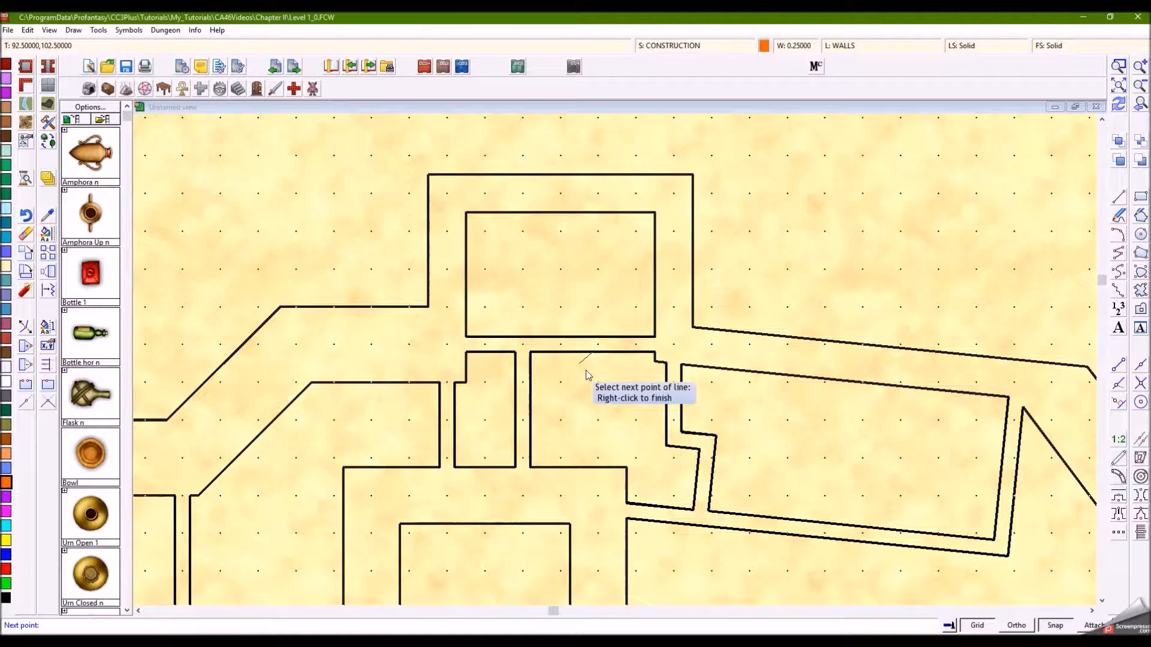
key(F12)
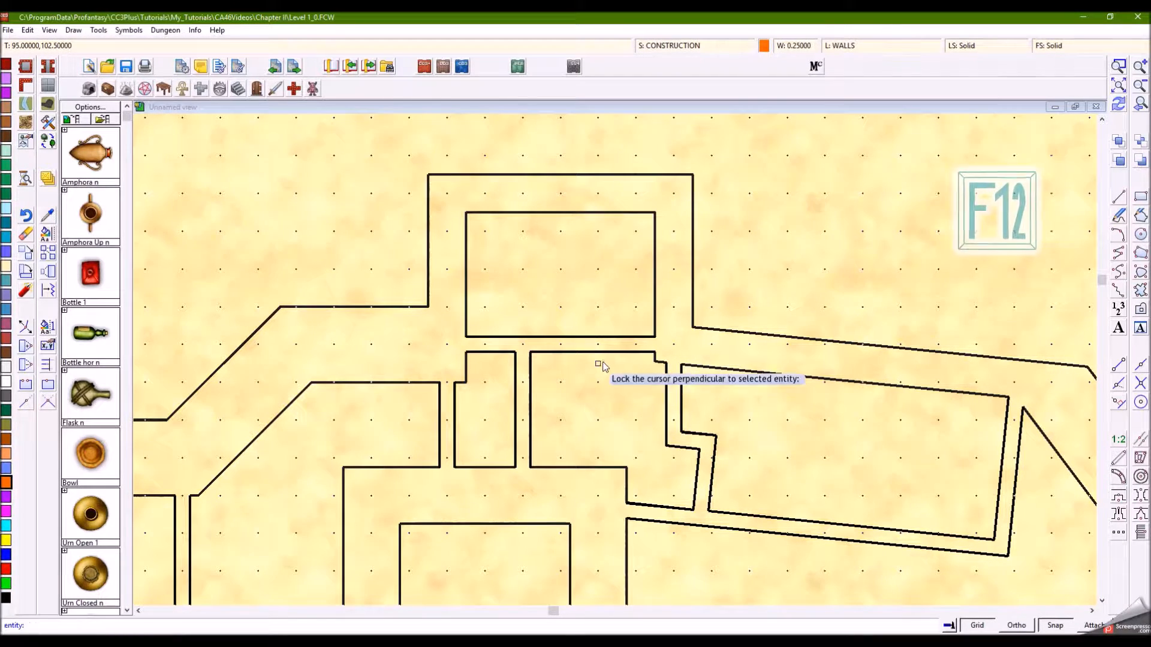
click(608, 353)
click(593, 444)
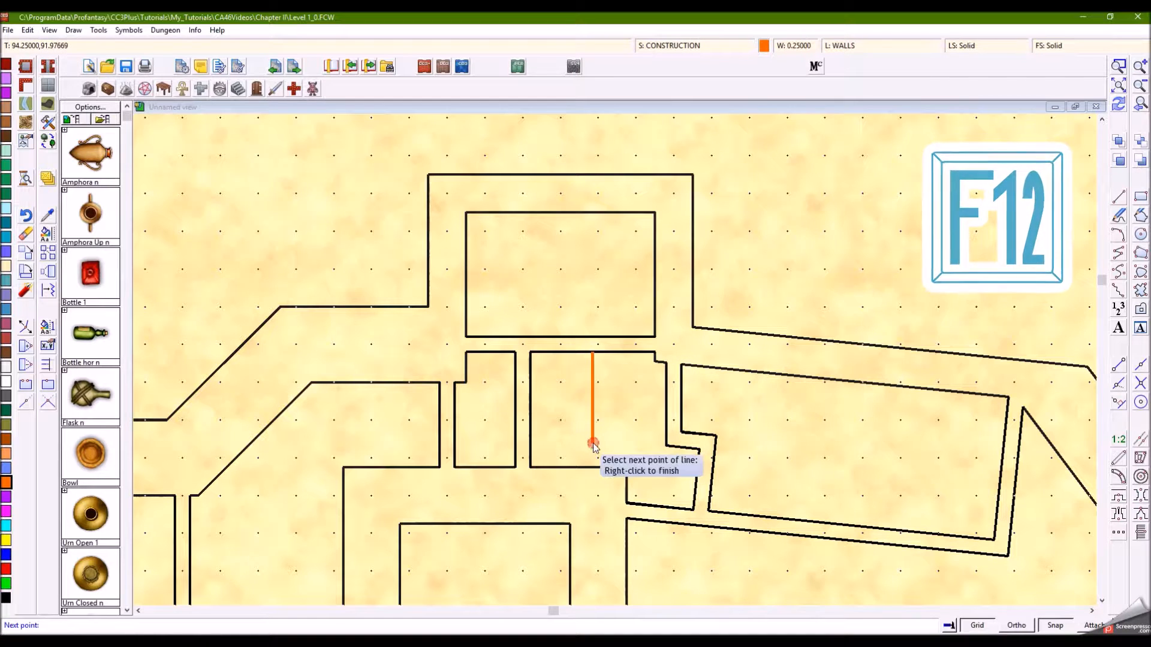
right_click(593, 444)
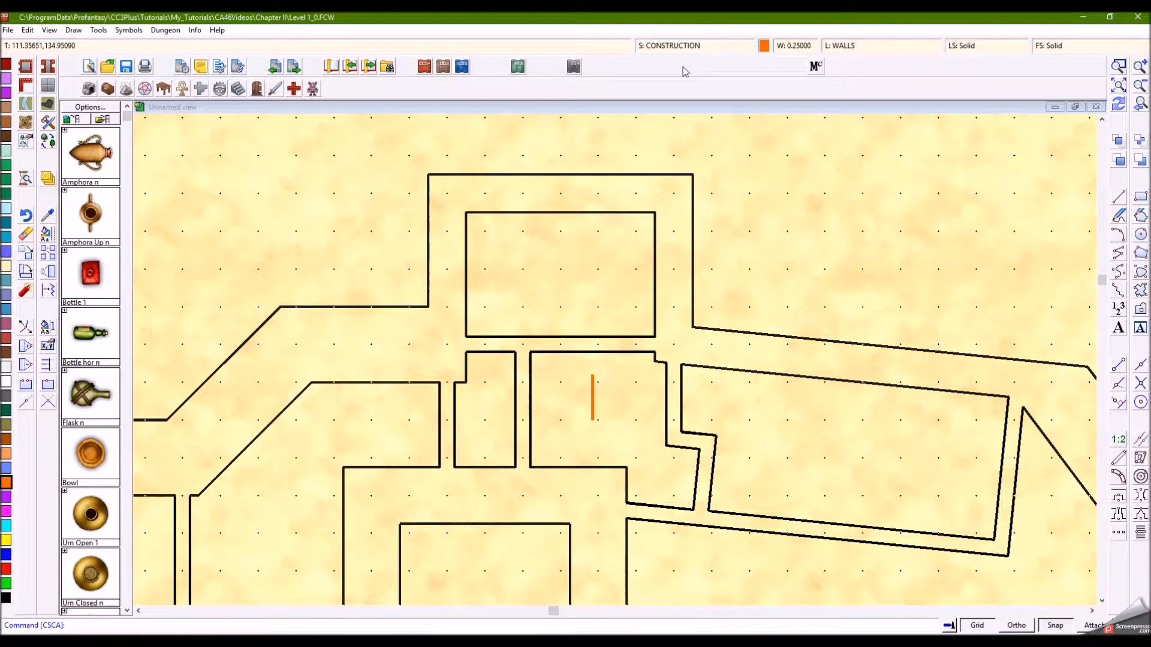
- On the WALLS sheet, cut a doorway through the north room's south wall where the orange construction line's direction crosses it
click(689, 45)
click(464, 249)
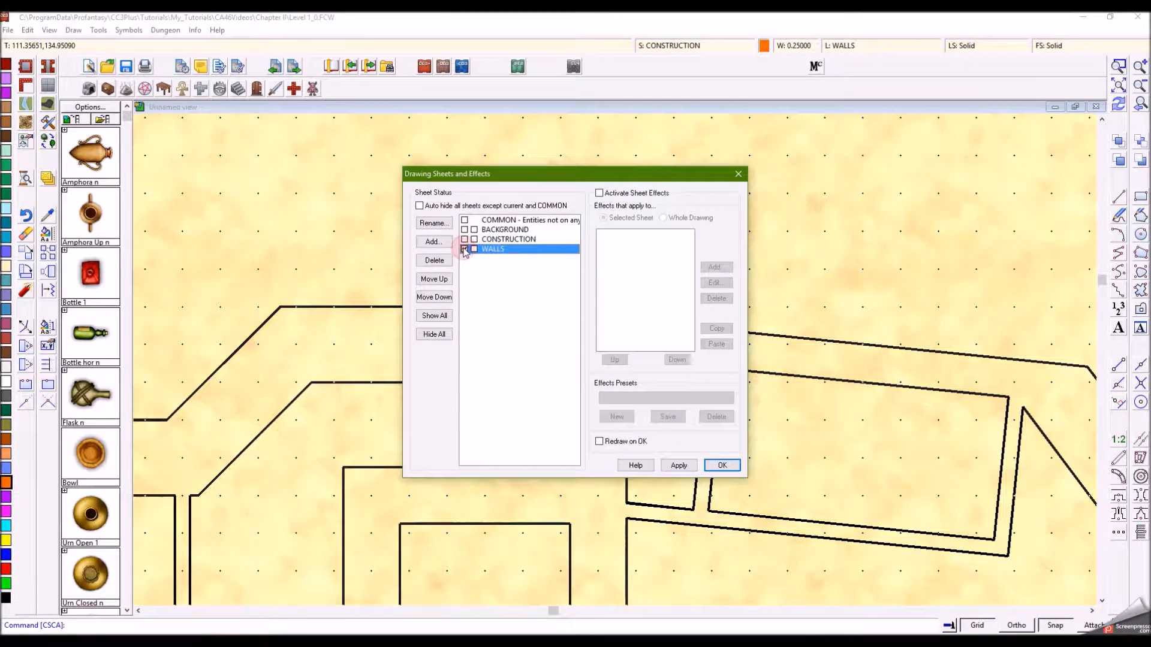
click(723, 466)
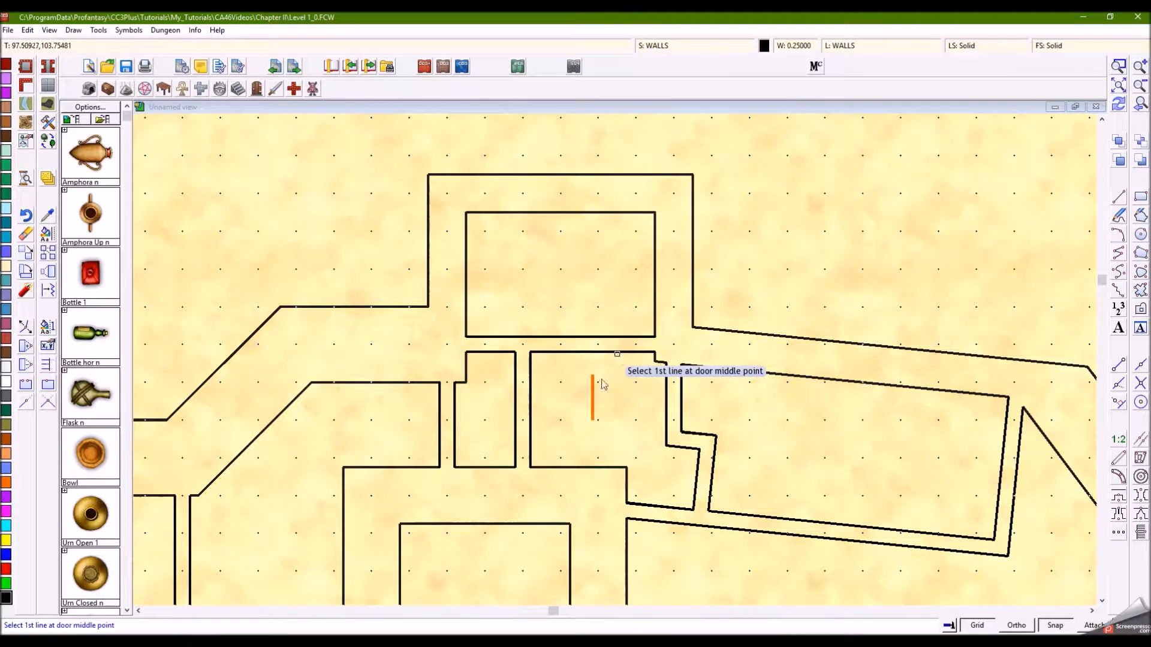
key(F6)
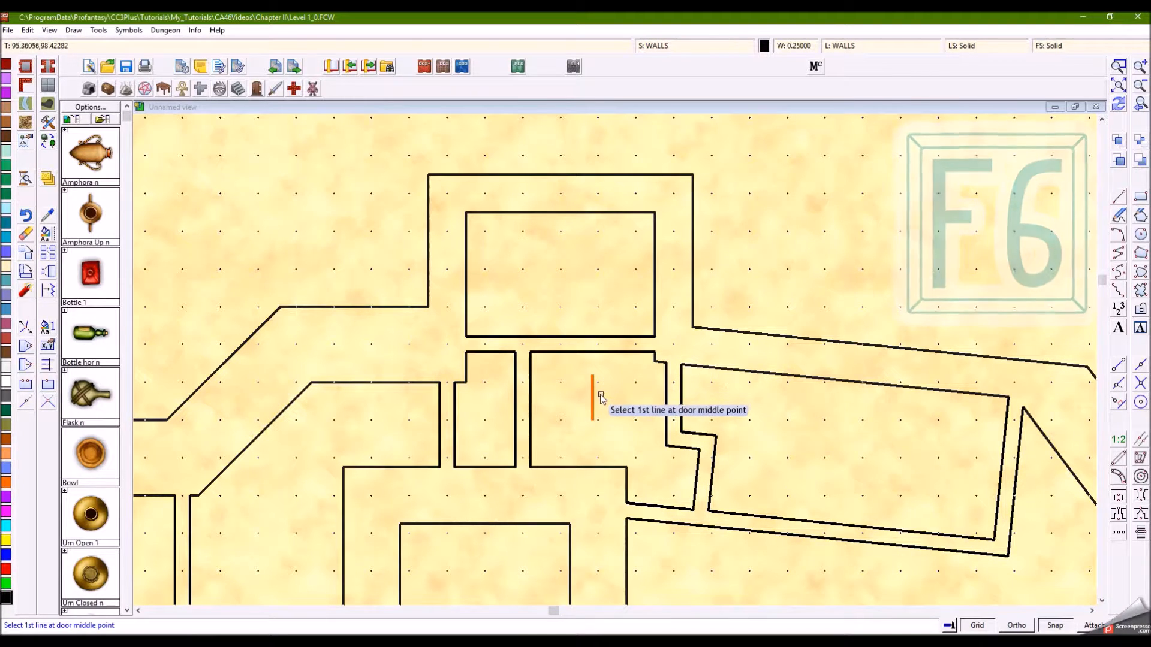
key(F6)
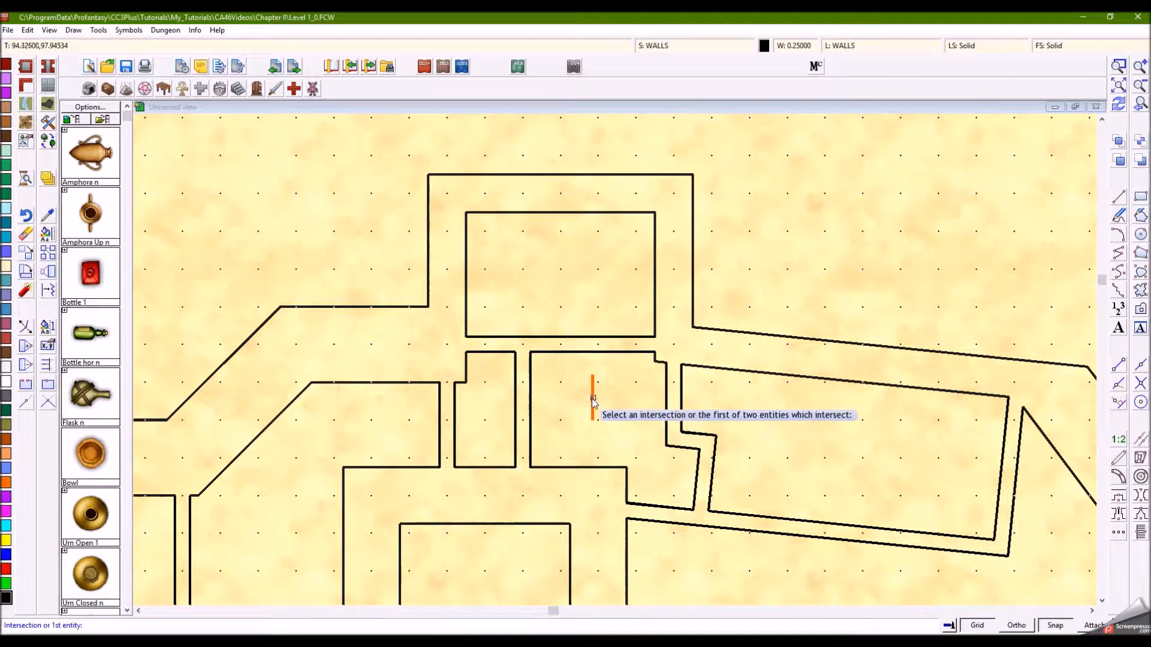
click(591, 397)
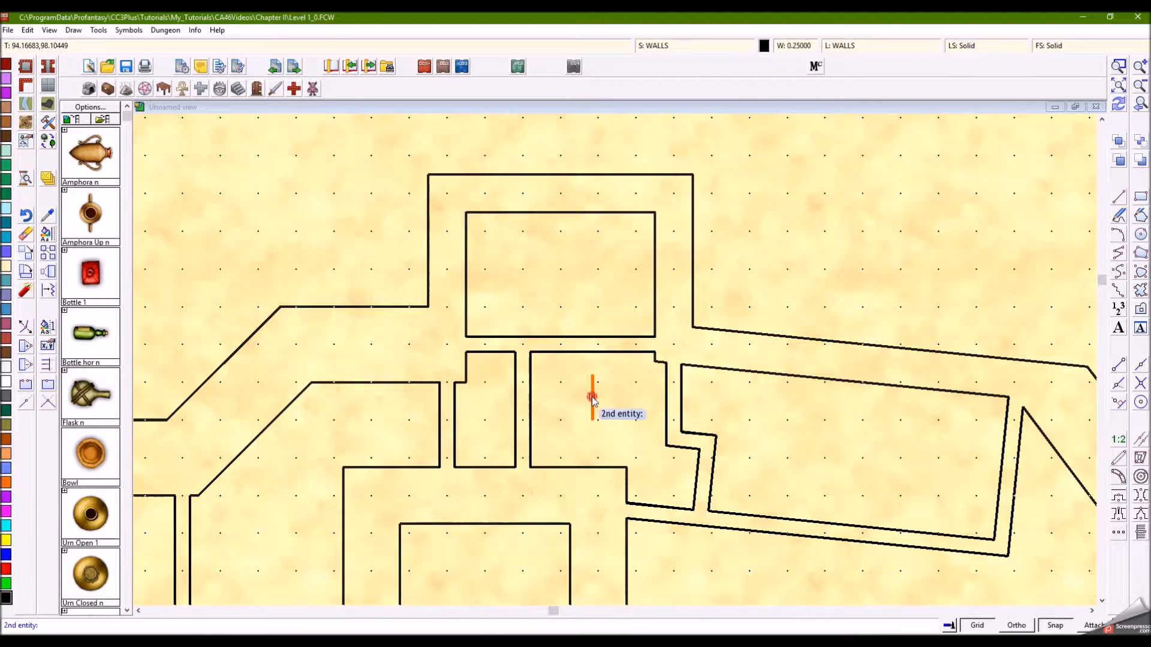
click(586, 341)
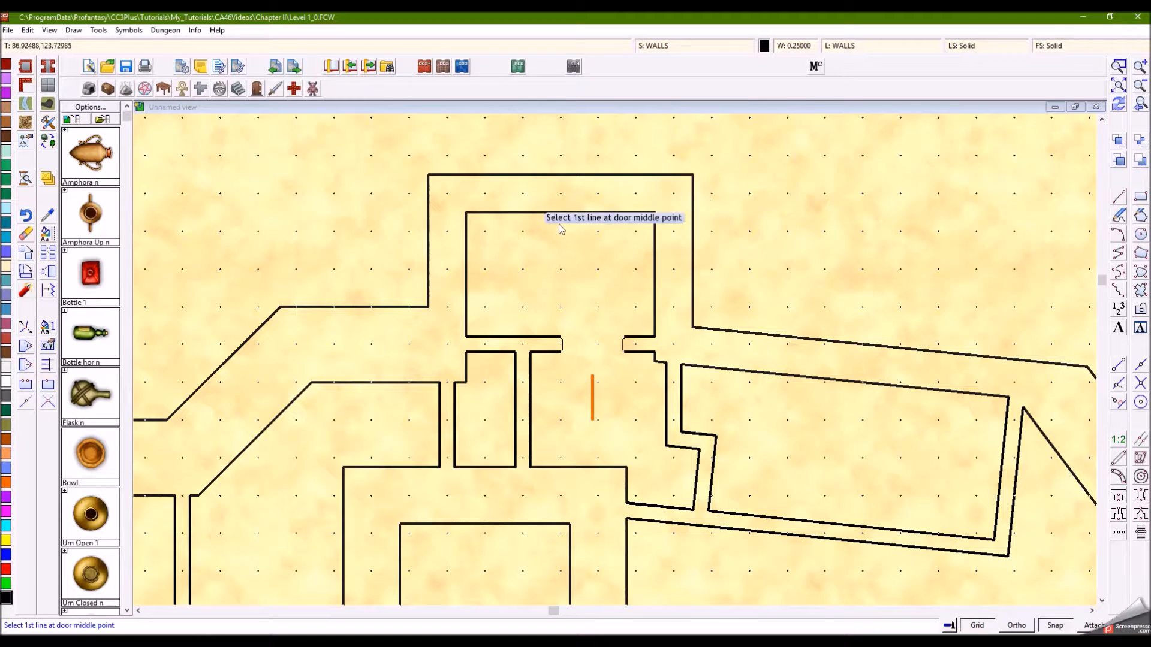
key(Escape)
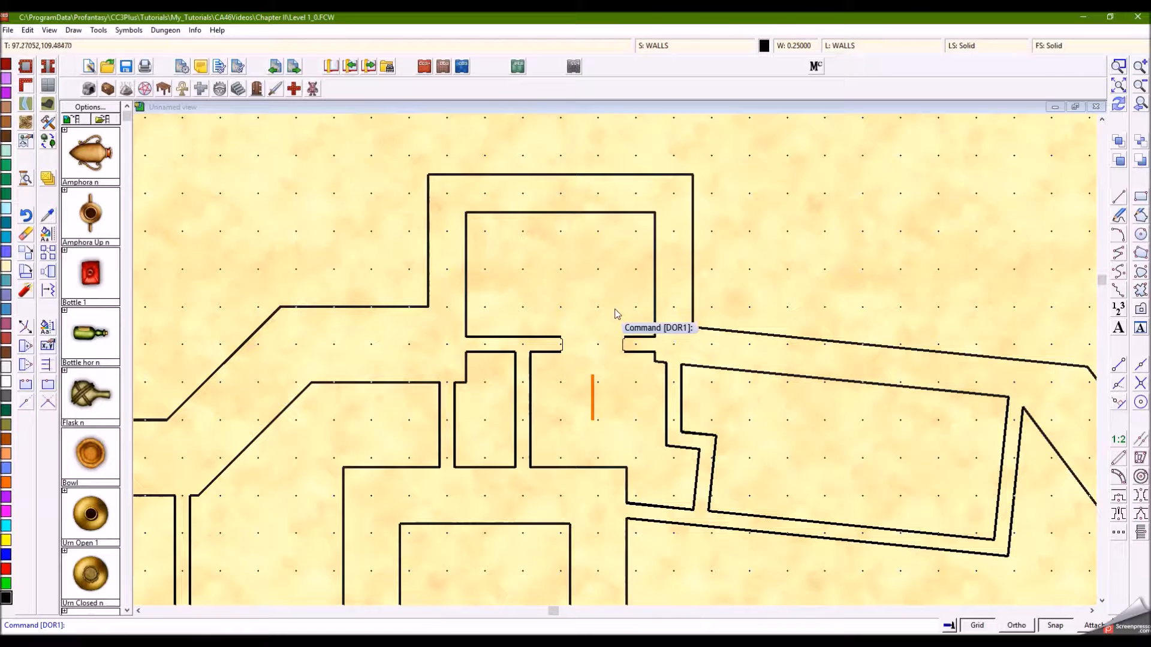
- Cut a doorway through the castle's outer north wall, centred on the same orange construction line
key(Return)
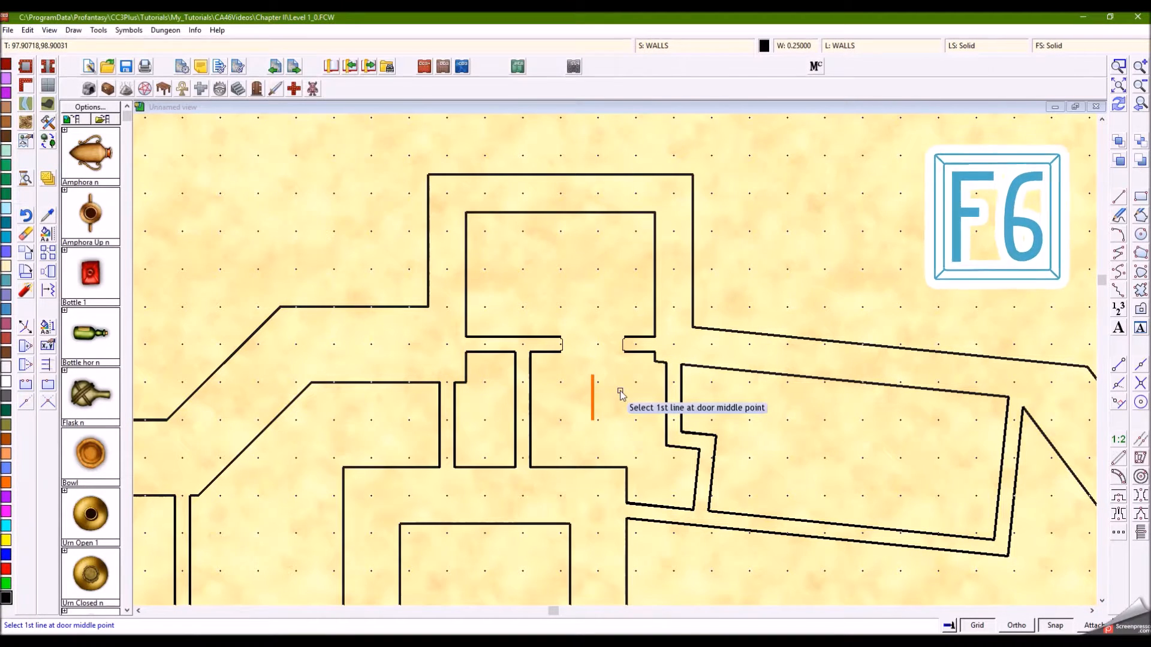
key(F6)
click(595, 390)
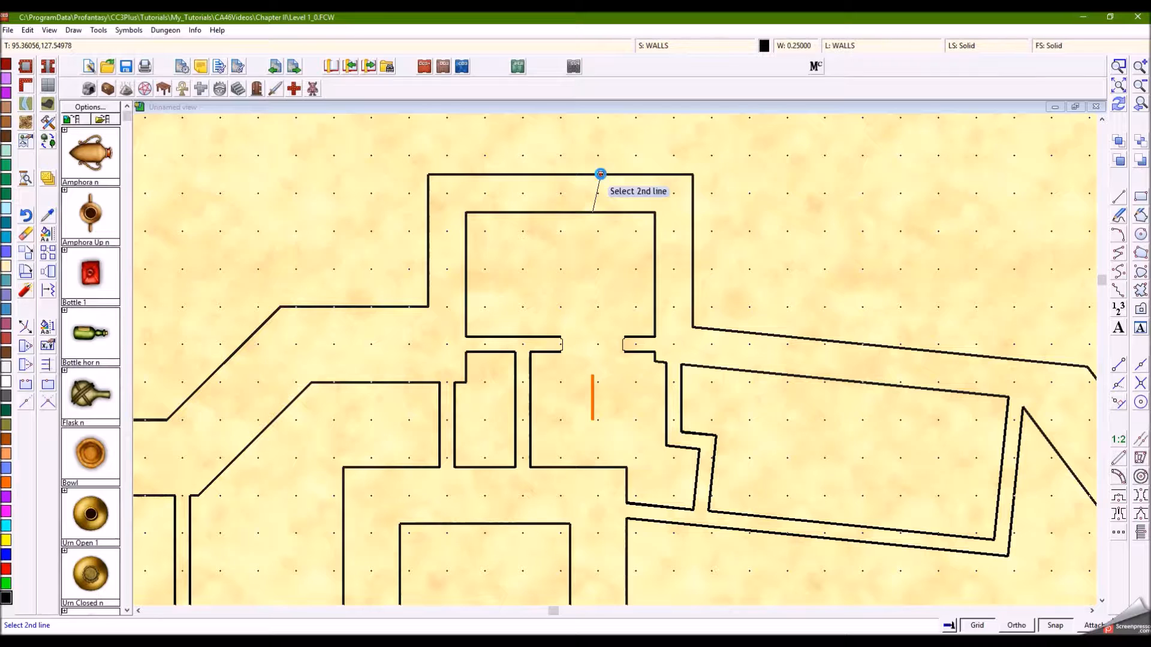
click(601, 175)
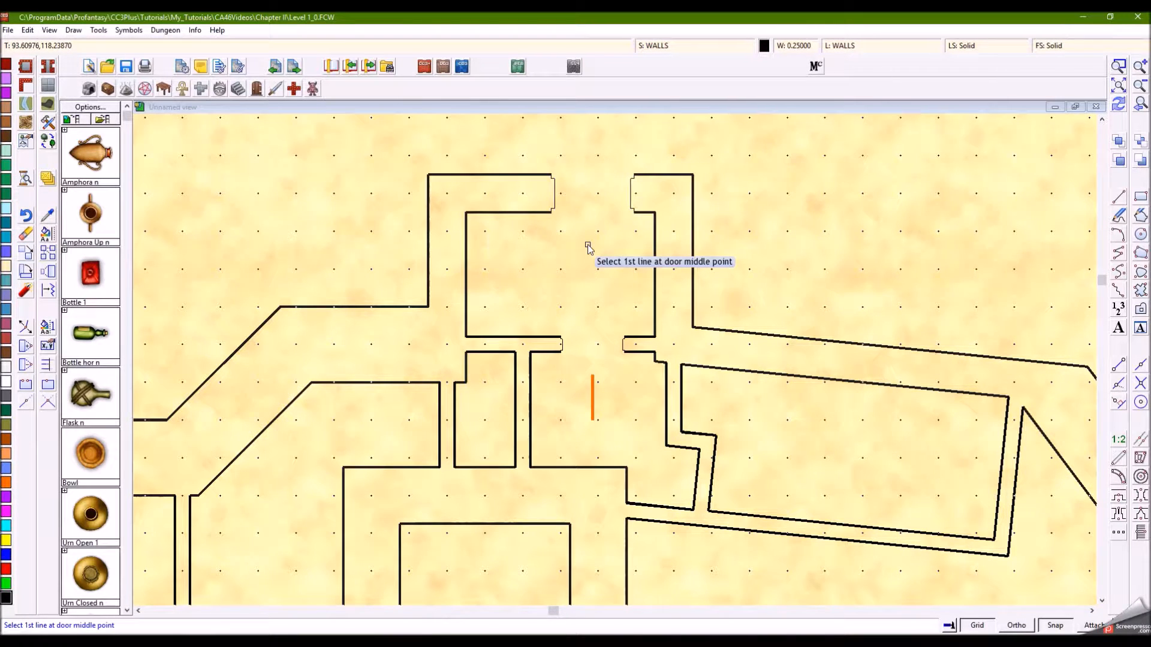
- On the CONSTRUCTION sheet, draw an orange line down from the north room's inner north wall, perpendicular to it and west of the doorway
click(658, 48)
click(465, 240)
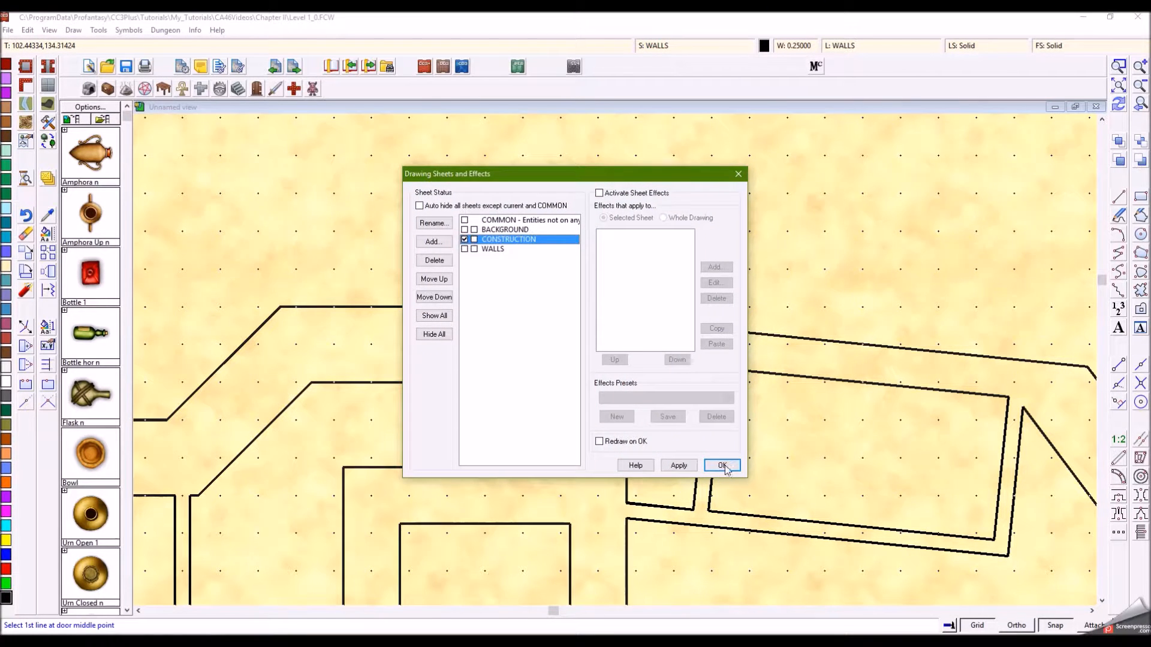
click(723, 465)
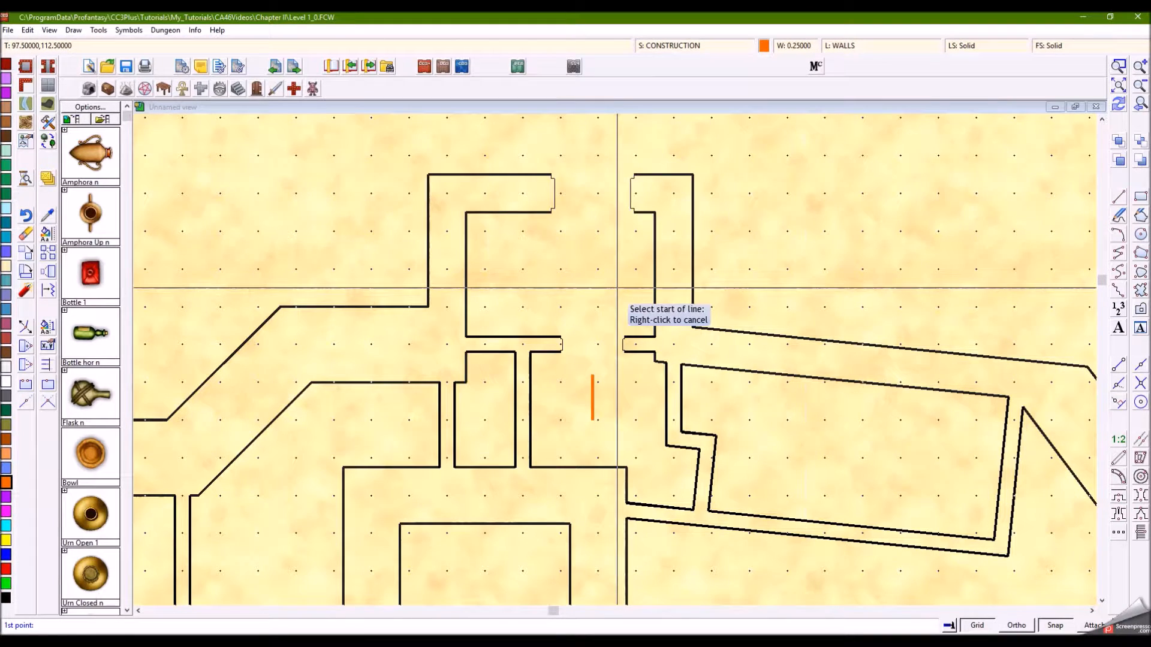
key(F6)
click(507, 214)
key(F12)
click(507, 213)
click(510, 283)
- Draw an orange construction line from the west wall of the room below the north room, perpendicular to that wall
right_click(564, 424)
key(F6)
click(531, 415)
key(F12)
click(531, 414)
click(577, 413)
right_click(577, 414)
- Draw an orange construction line up from the same room's sloped south wall, perpendicular to it, in the southeast nook
click(658, 508)
key(F12)
click(660, 507)
click(663, 472)
right_click(664, 473)
- Draw an orange construction line perpendicular to the southeast nook's slanted east wall, and shorten all five orange lines about their centres
key(F6)
click(697, 480)
key(F12)
click(656, 475)
click(507, 252)
click(557, 410)
click(592, 402)
click(672, 477)
click(661, 487)
- Set the current colour to black and make WALLS the current sheet
click(763, 48)
click(471, 255)
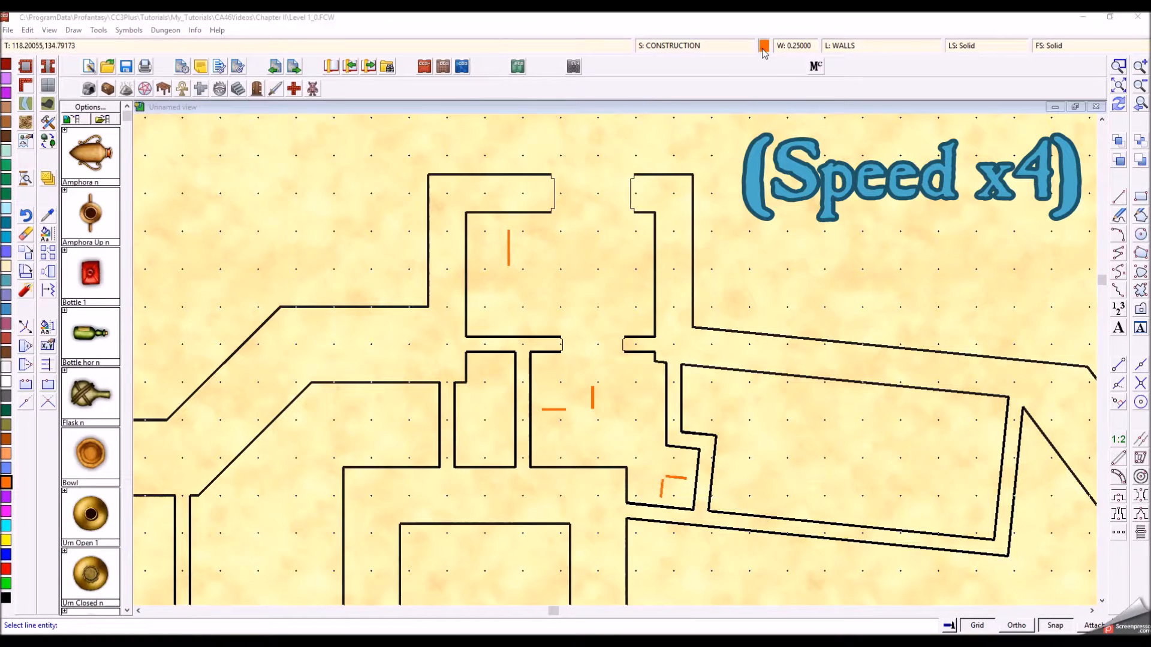
click(655, 258)
click(690, 46)
click(466, 249)
click(722, 466)
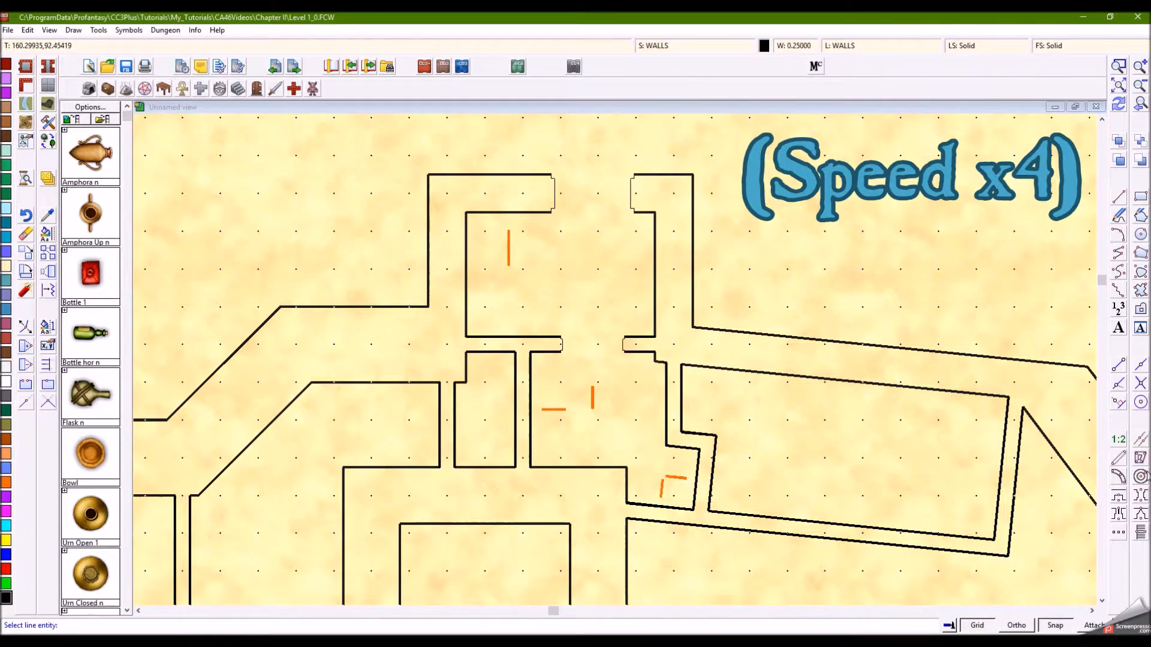
- Cut a door opening through the north room's north wall, west of the existing gap, in line with the vertical orange guide
key(F9)
click(508, 232)
click(508, 211)
click(508, 175)
right_click(578, 269)
right_click(575, 269)
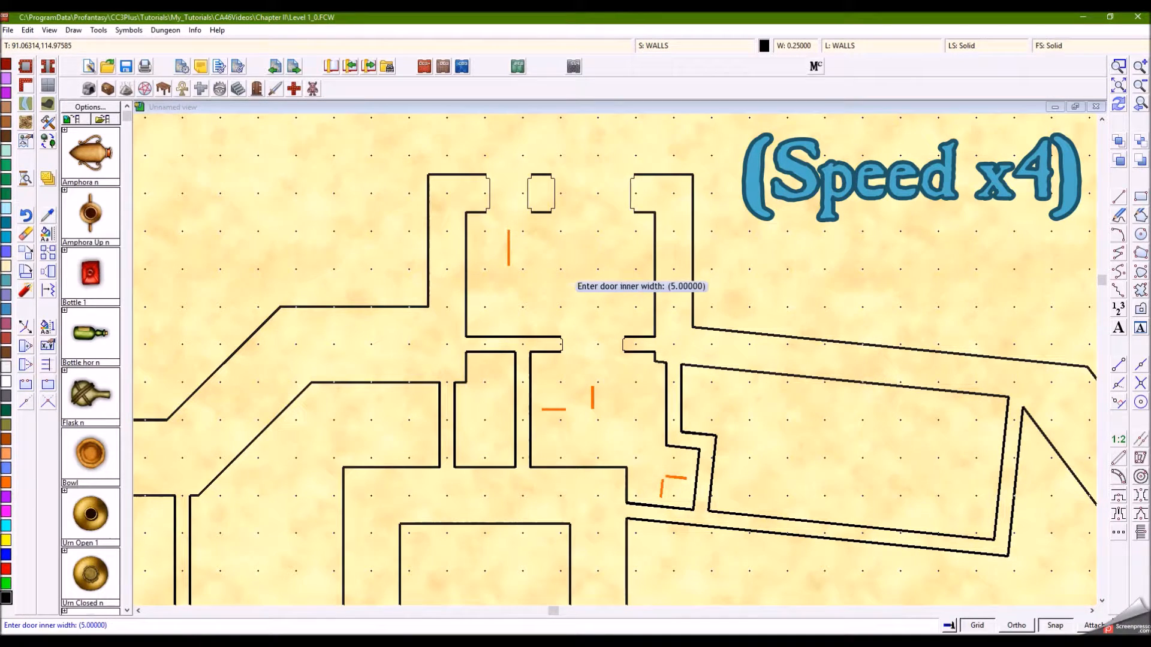
- Cut a door opening through the west wall of the room below the north room, aligned with its horizontal orange guide
key(F9)
click(546, 410)
click(530, 410)
click(515, 409)
- Cut door openings through the southeast nook's sloped south wall and slanted east wall, aligned with their two orange guides
key(F9)
click(661, 491)
click(659, 506)
click(658, 521)
key(F9)
click(677, 478)
click(696, 480)
click(712, 481)
right_click(1047, 315)
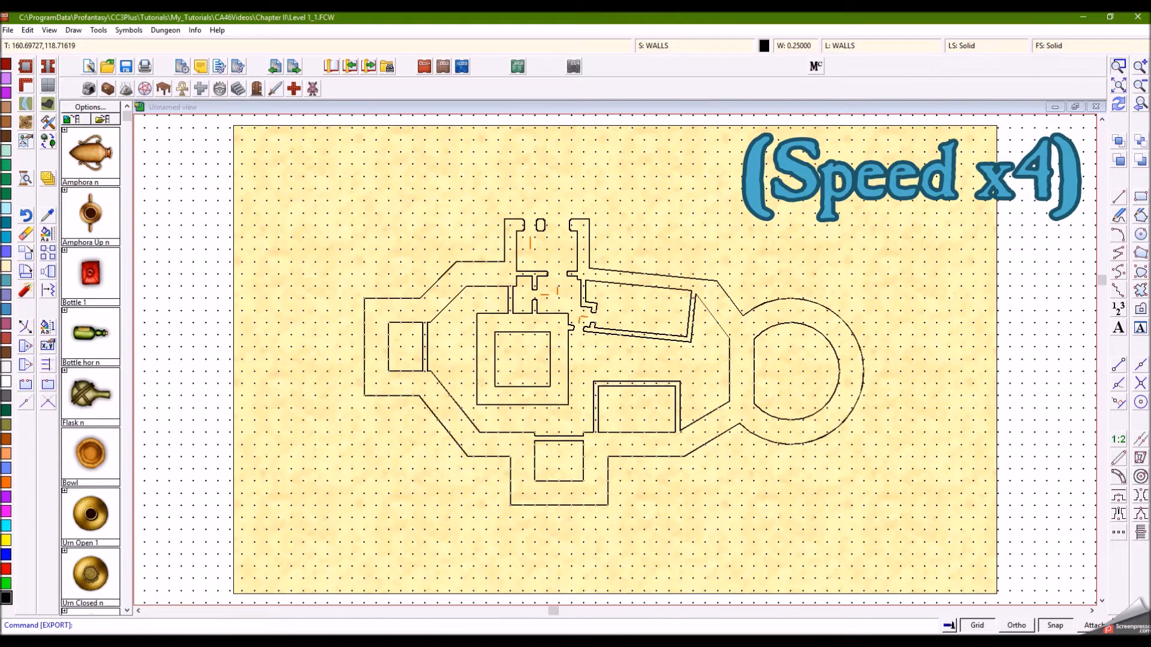
- Make CONSTRUCTION the current sheet and set the current colour to orange for drawing lines
click(477, 393)
click(665, 45)
click(466, 240)
click(722, 465)
click(1119, 196)
click(6, 483)
- Draw a horizontal orange construction line eastward into the hall from the middle of the small west room's east wall
click(652, 376)
click(809, 373)
right_click(809, 372)
- Draw a vertical orange construction line up from the middle of the recessed wall above the small south room
click(1118, 85)
click(1119, 66)
click(510, 359)
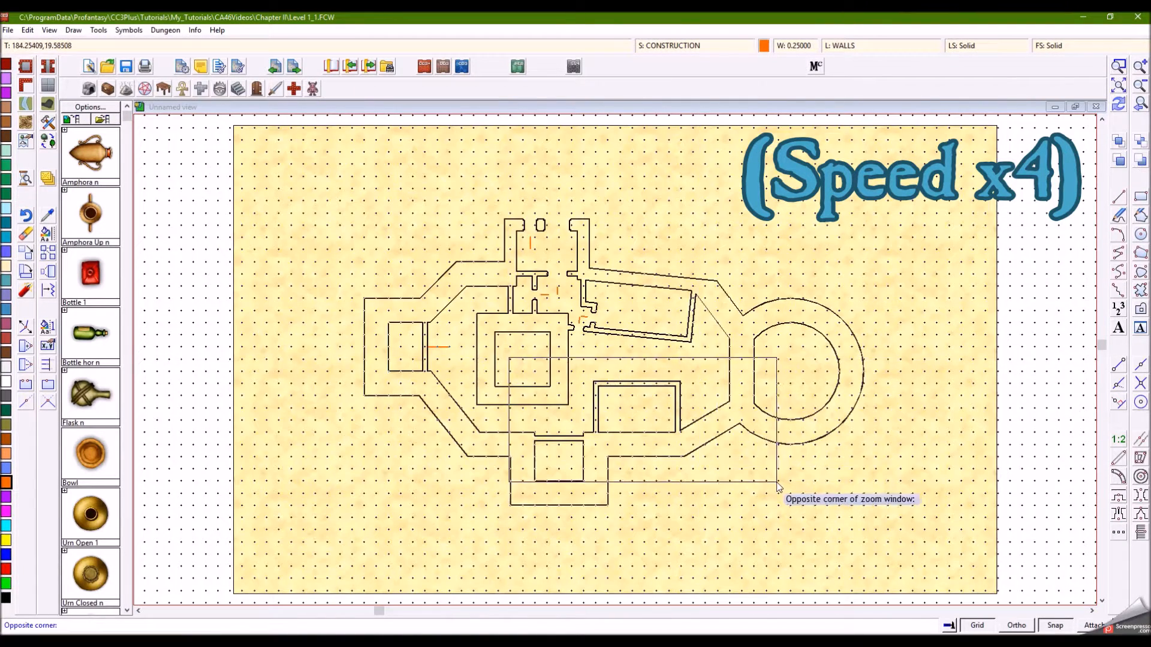
click(781, 488)
right_click(308, 365)
key(F6)
click(317, 418)
click(314, 338)
- Draw two vertical orange construction lines up from the north wall of the rectangular southeast room
right_click(534, 249)
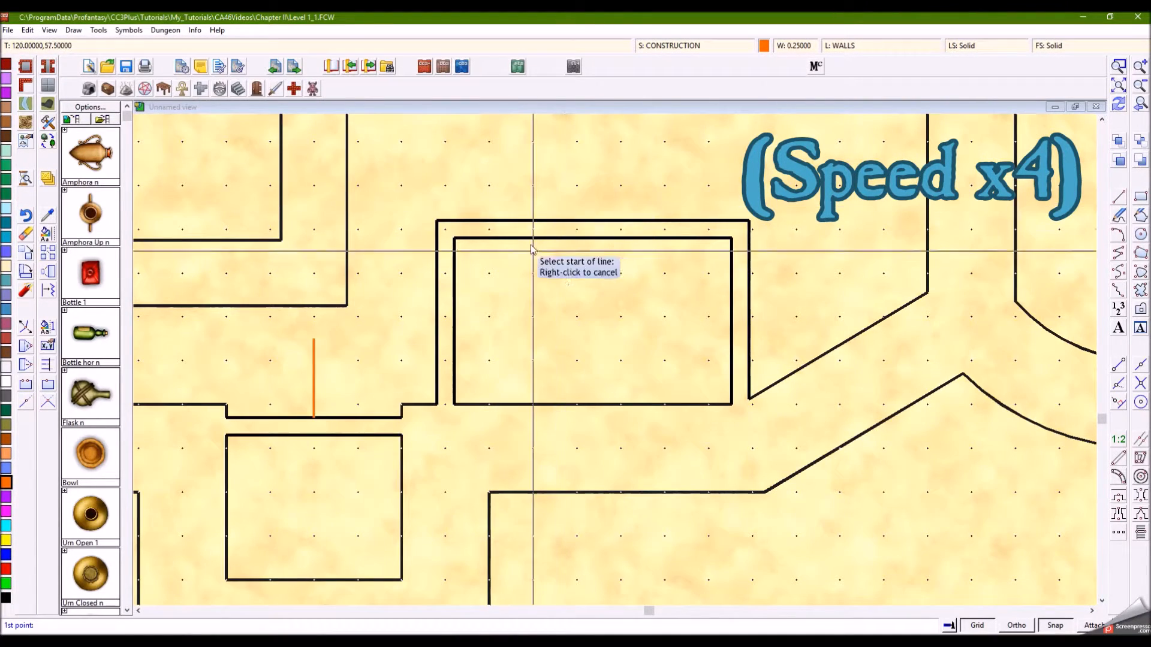
click(533, 228)
click(536, 145)
click(665, 229)
click(666, 143)
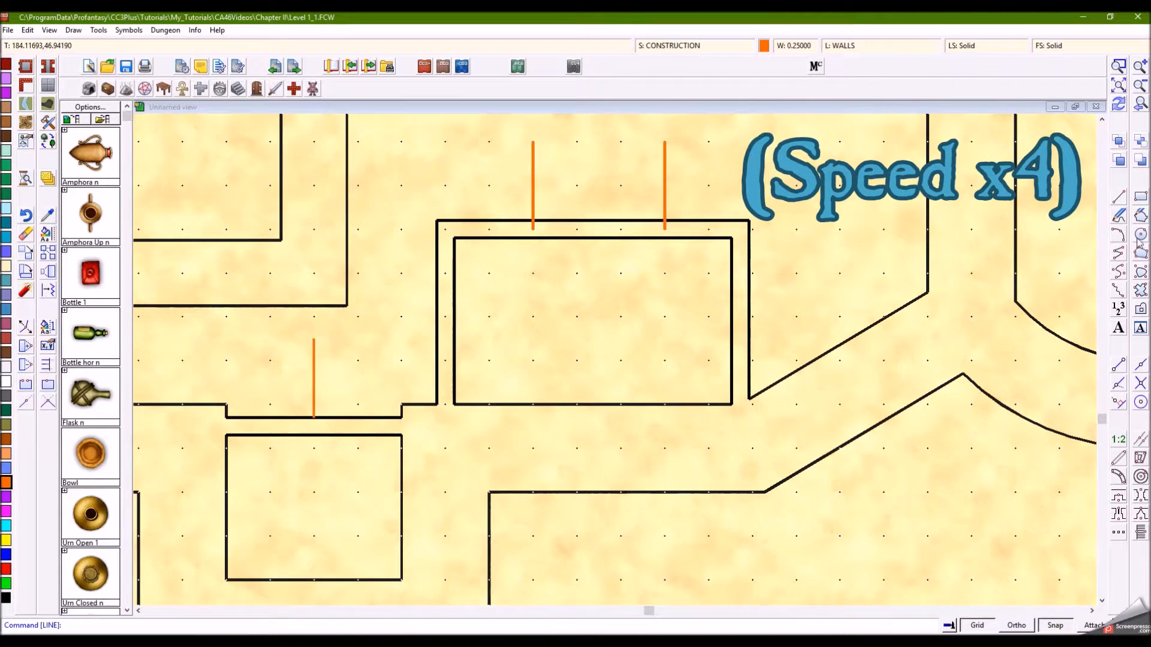
- Draw a horizontal orange construction line from the middle of the round tower's straight west wall into the hall
scroll(1139, 243, up, 3)
right_click(950, 378)
click(1141, 364)
click(1015, 369)
click(1139, 382)
click(1015, 369)
click(873, 370)
- Shorten the five new orange construction lines at the tower, southeast room, south room and west room
click(1118, 87)
click(1118, 67)
click(312, 213)
click(862, 493)
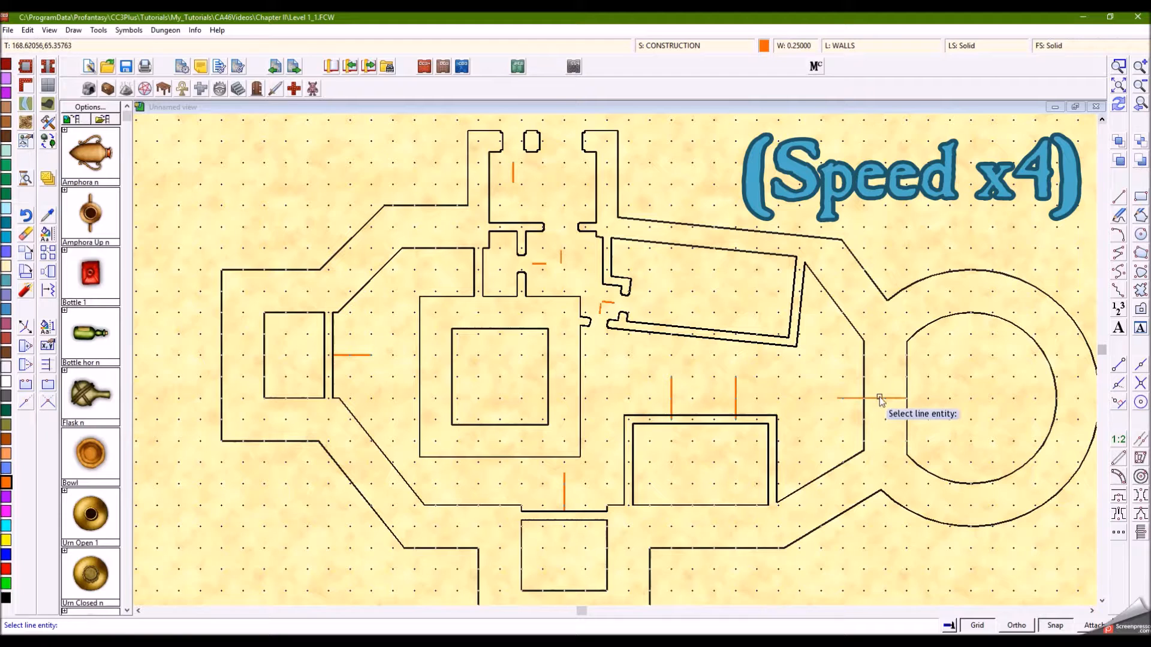
click(876, 399)
click(672, 397)
click(736, 397)
click(565, 483)
click(352, 354)
right_click(392, 334)
- Make WALLS the current sheet and set the current colour back to black
click(722, 46)
click(466, 249)
click(721, 465)
click(764, 46)
click(472, 255)
click(672, 259)
- Cut door openings through the west room's east wall and the south room's north wall, aligned with their orange guides
click(1141, 495)
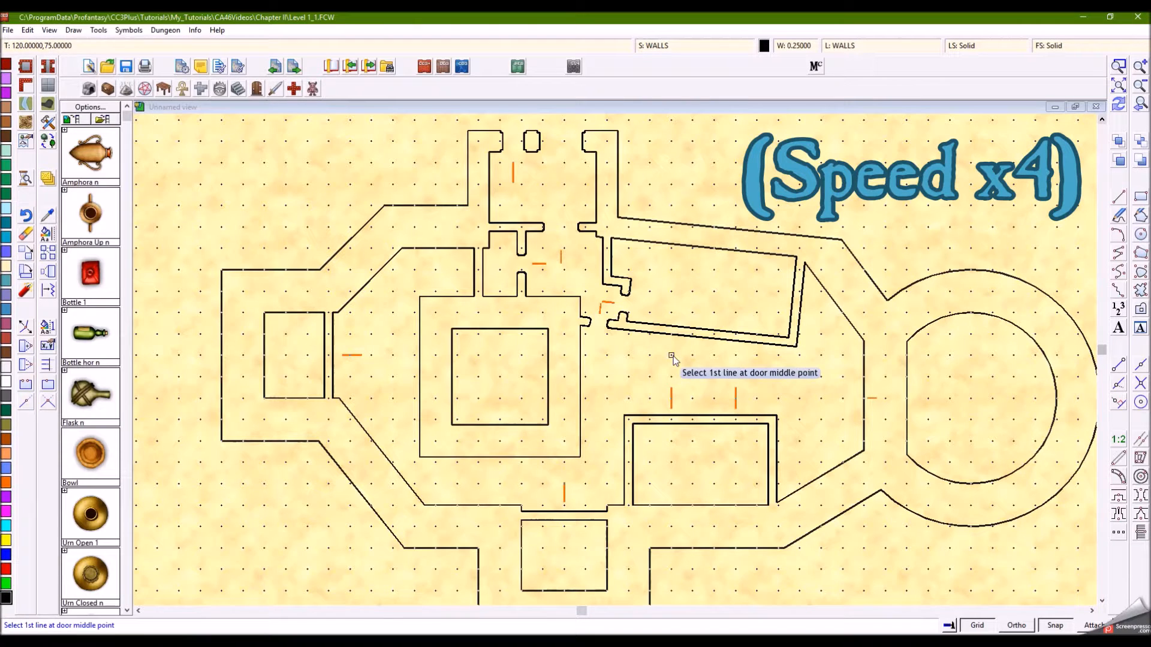
click(327, 357)
click(566, 519)
- Cut an opening with an outer door width of 6 through the thick wall between the hall and the round tower
click(864, 407)
right_click(853, 423)
right_click(839, 419)
right_click(824, 418)
right_click(824, 418)
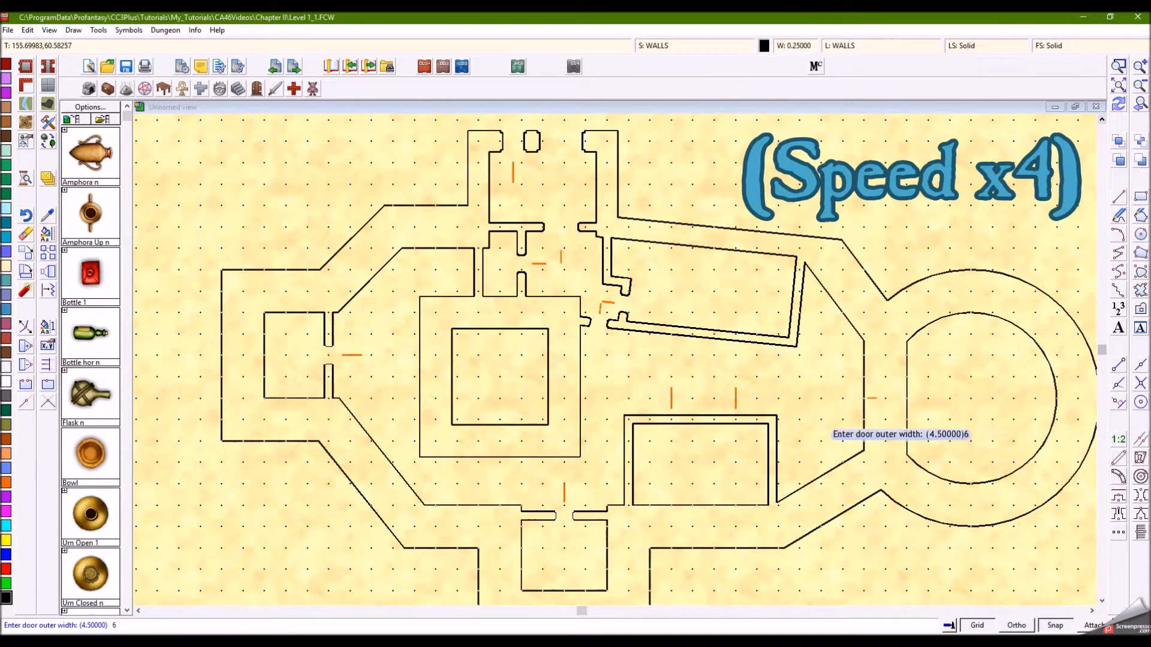
text(6)
key(Return)
click(864, 404)
click(906, 406)
- Cut two door openings through the rectangular southeast room's north wall at the two vertical orange guides
right_click(809, 422)
right_click(807, 418)
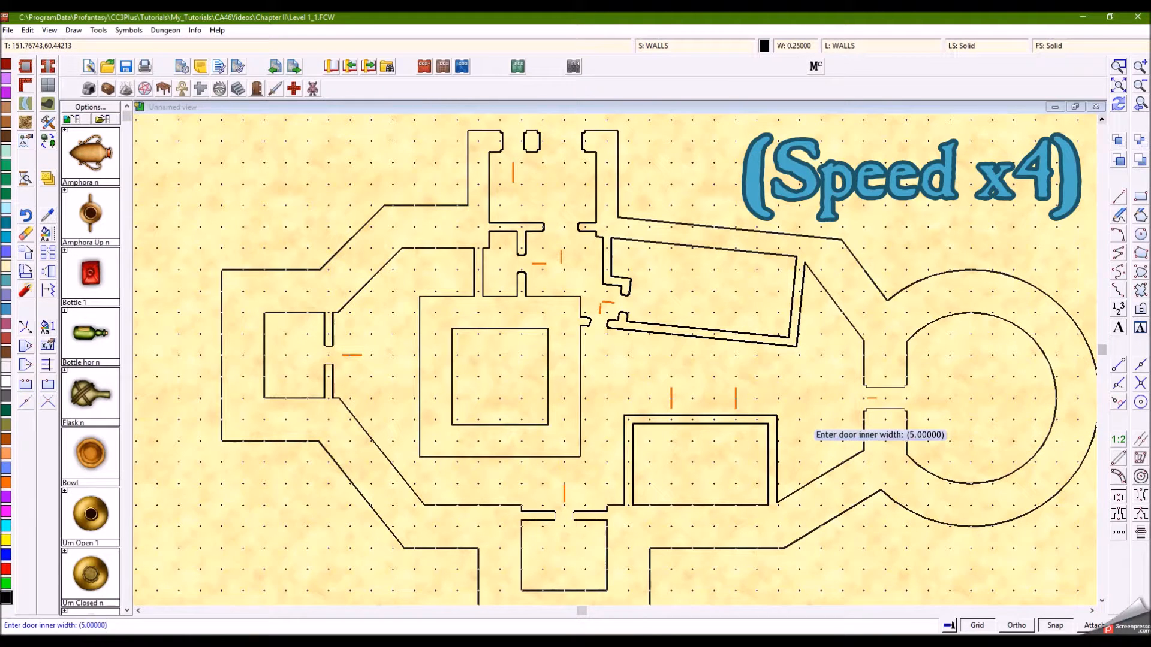
click(671, 416)
click(672, 424)
click(736, 415)
click(735, 424)
right_click(741, 463)
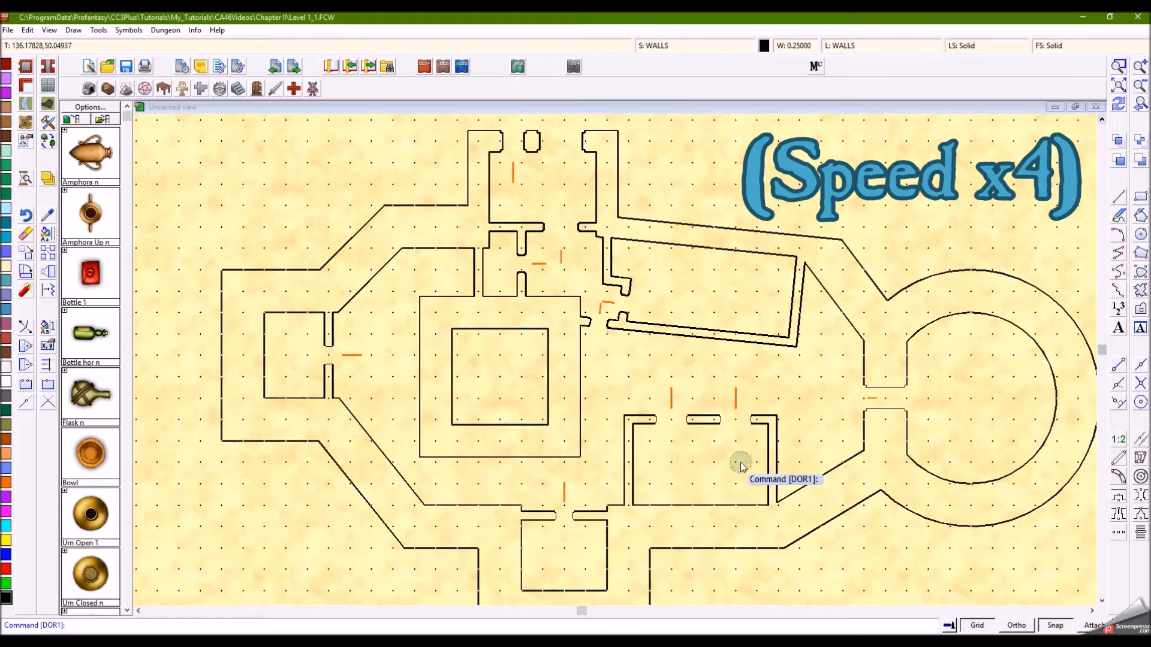
- Save the drawing under the new name Level 1_1.FCW in the Chapter II folder
click(1119, 86)
click(1118, 67)
click(349, 204)
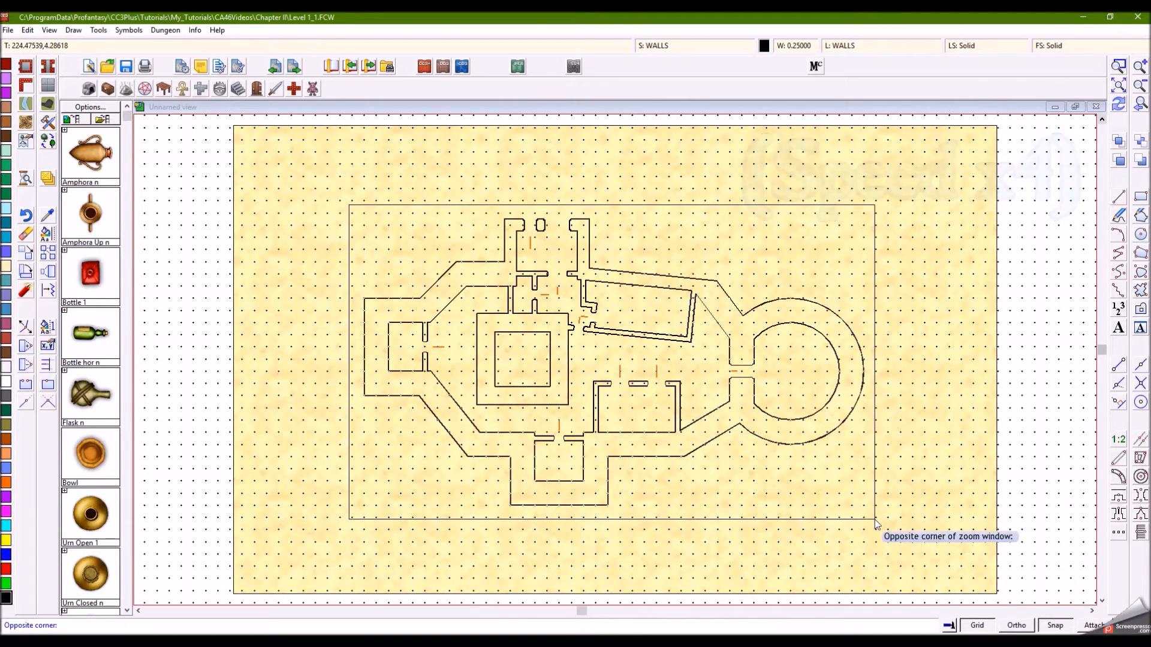
click(875, 519)
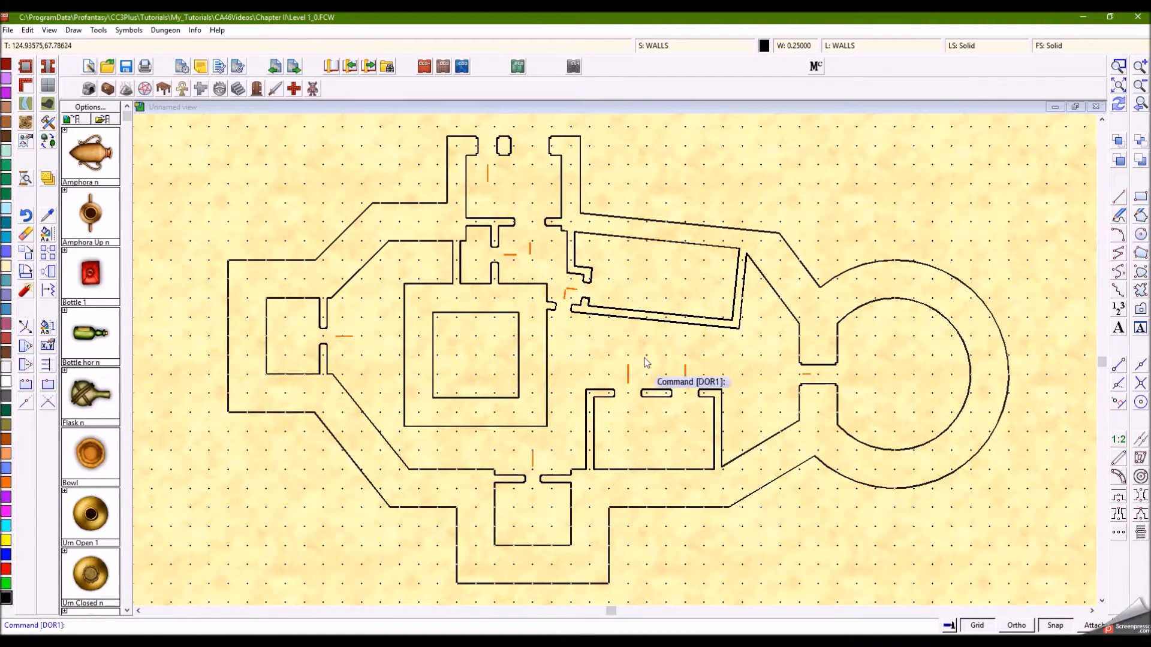
click(8, 29)
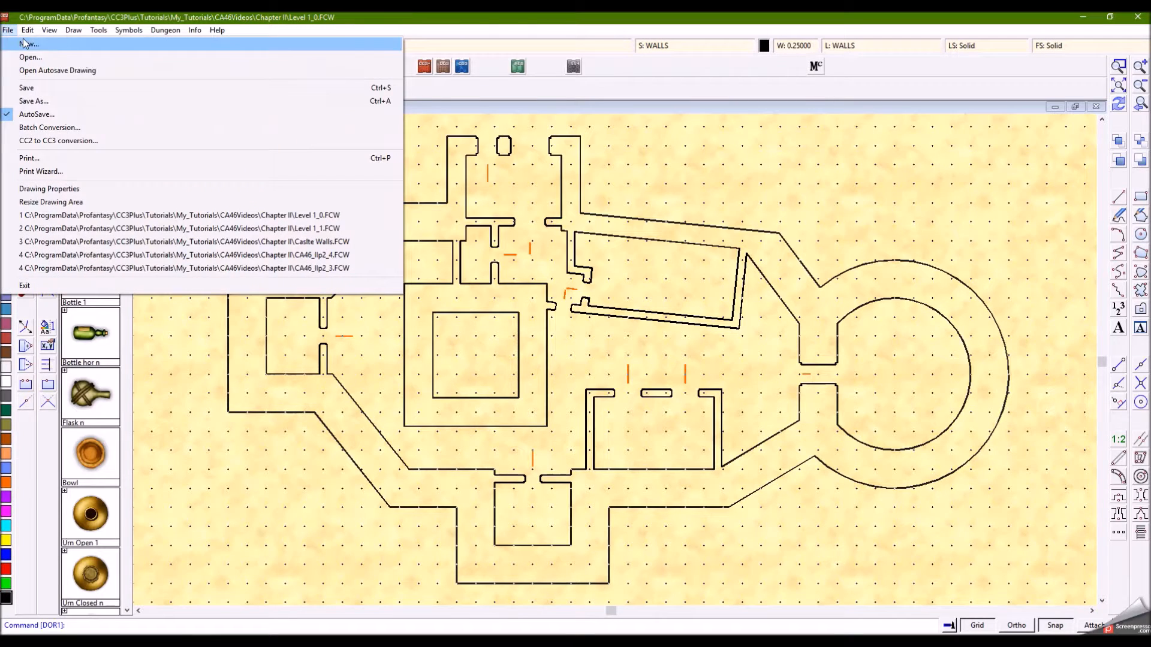
click(56, 100)
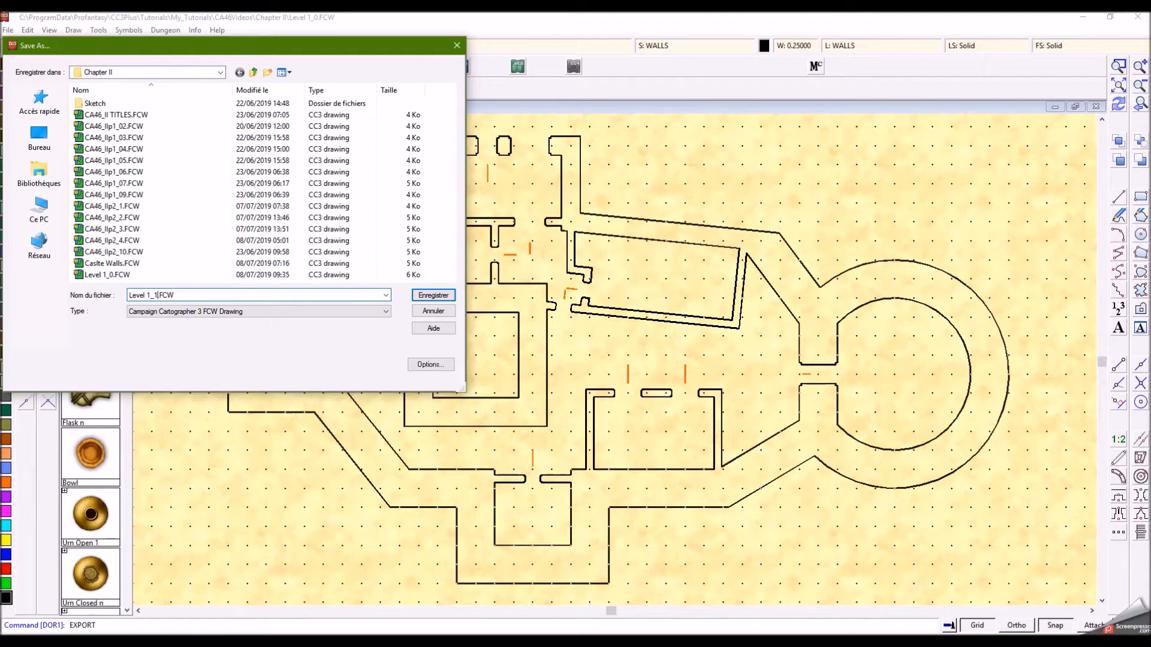
key(Return)
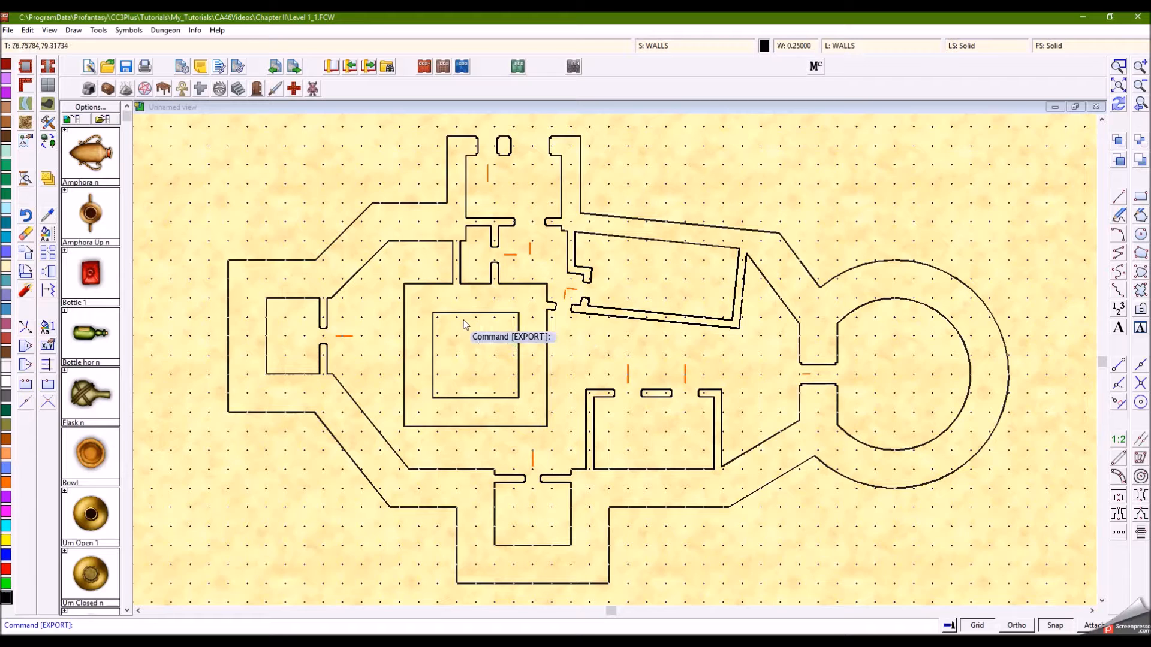
- Erase the orange construction lines, selecting them by colour
click(25, 235)
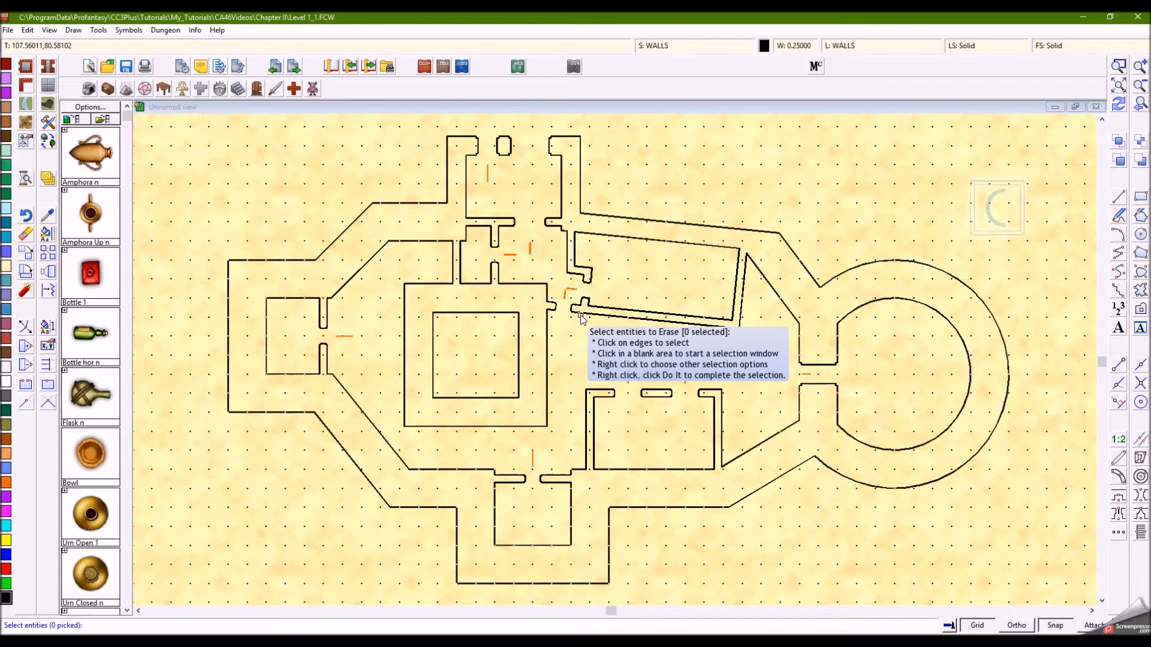
key(c)
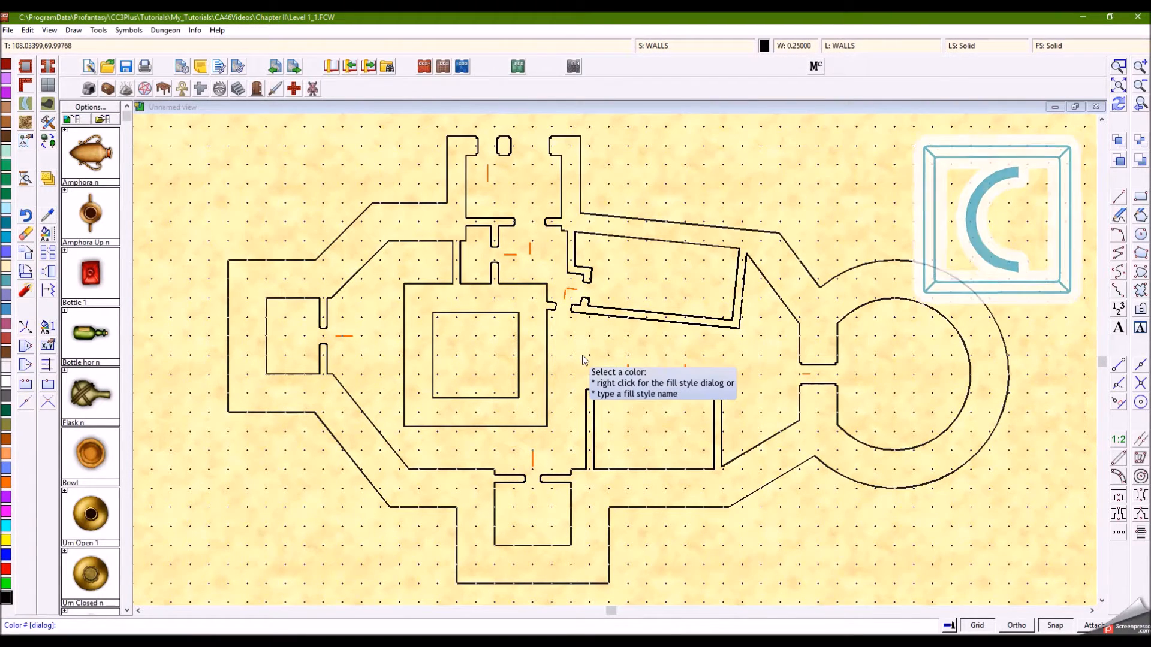